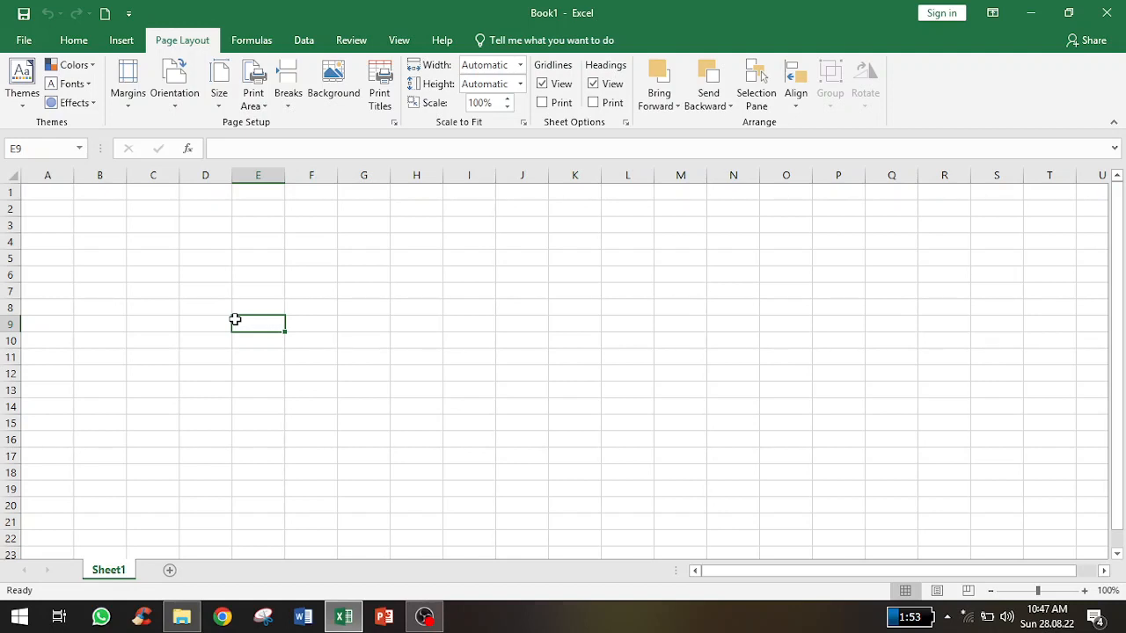
left_click(145, 227)
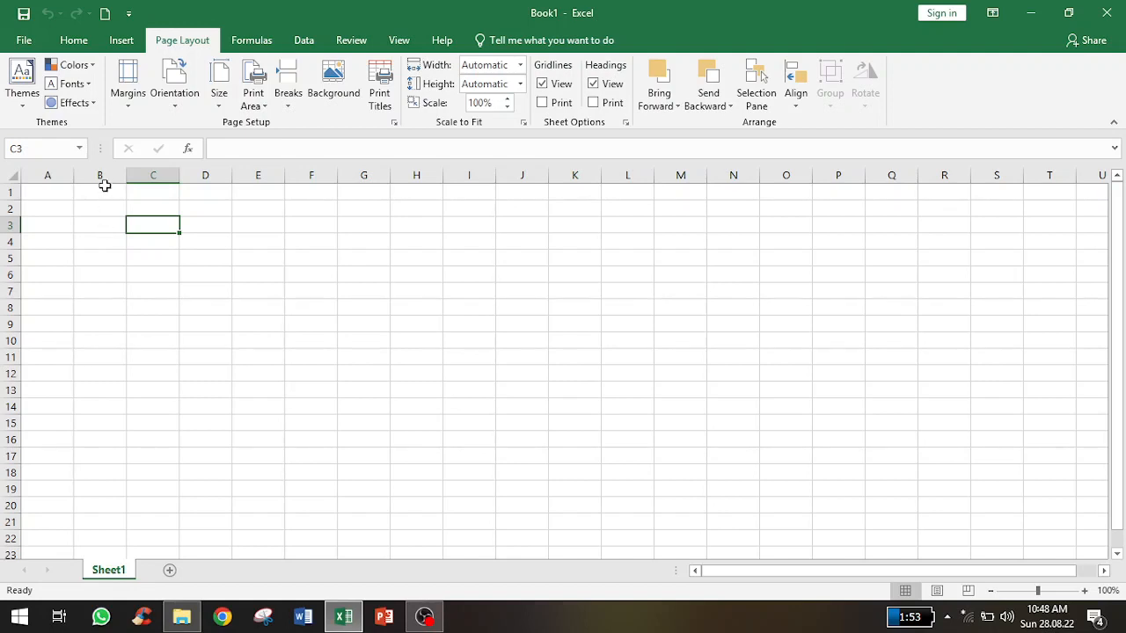
left_click(98, 220)
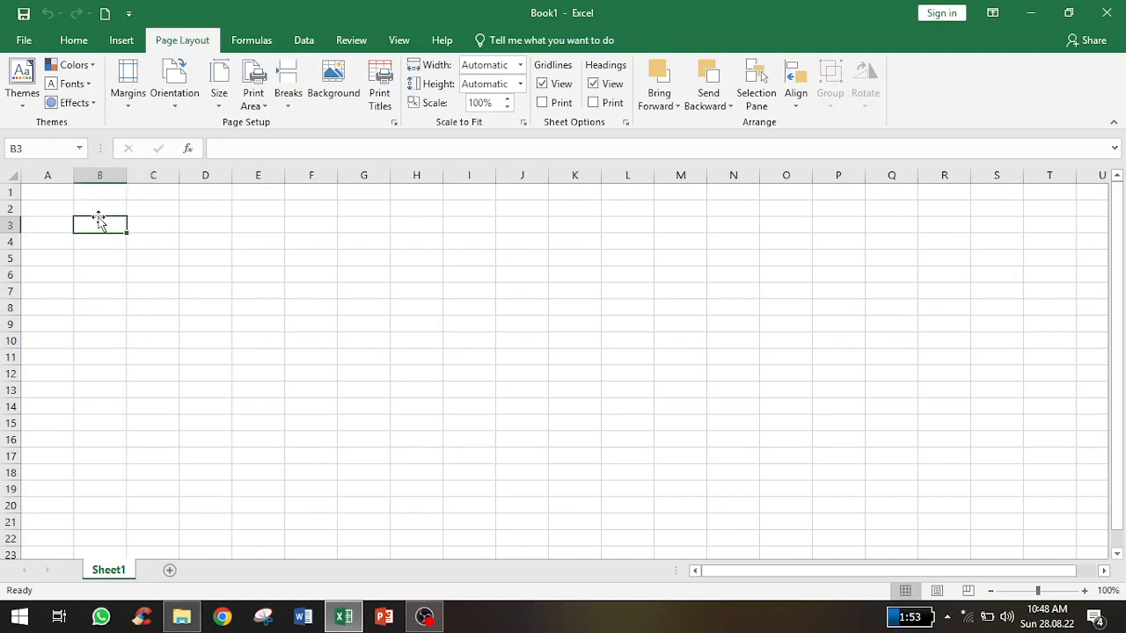
left_click(104, 208)
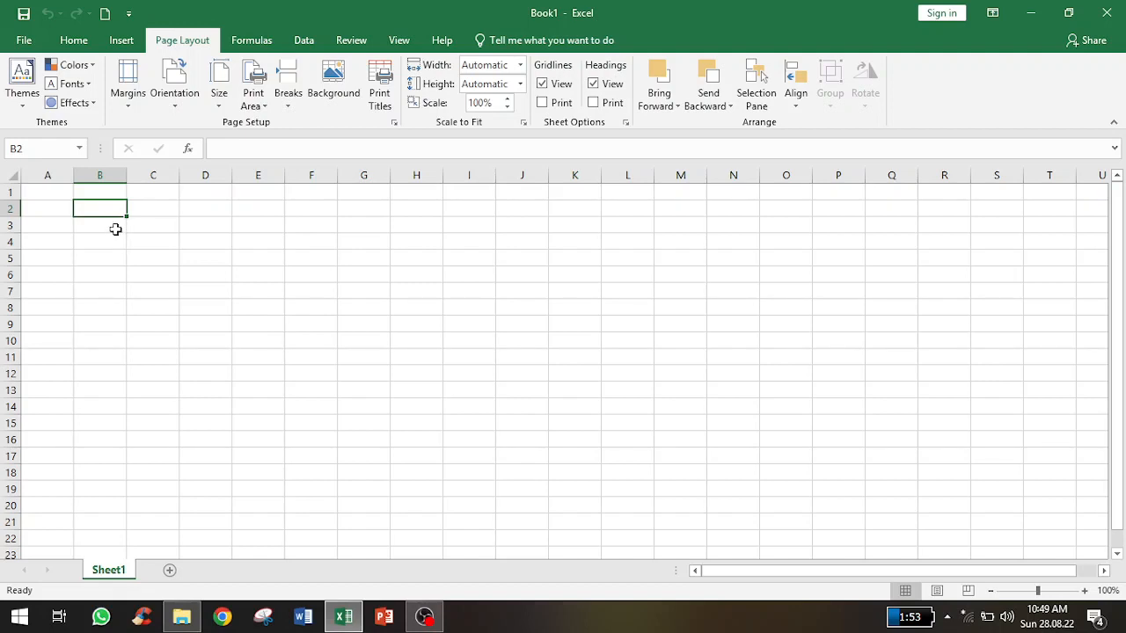
Step: Enter 35 in cell A1 and 20 in cell B1
left_click(47, 191)
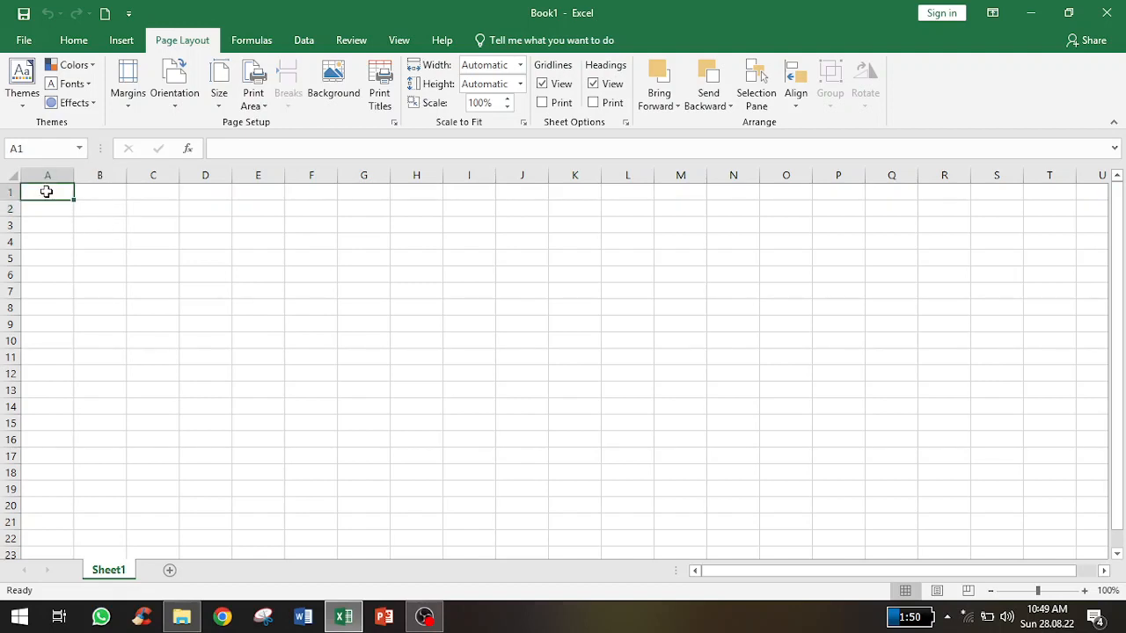
type("35")
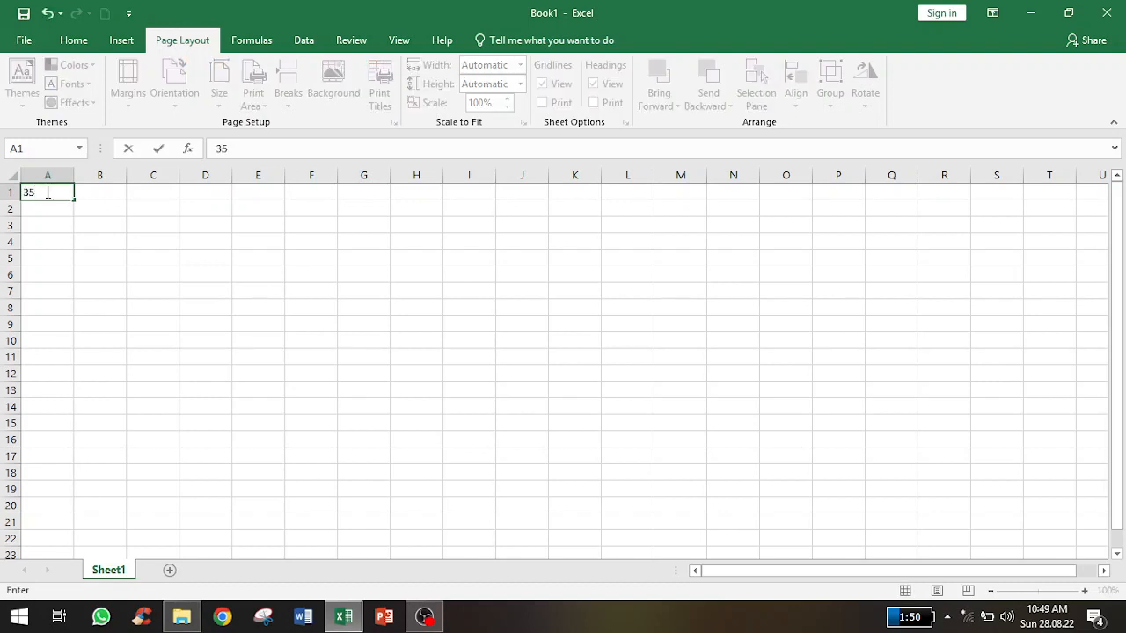
left_click(91, 194)
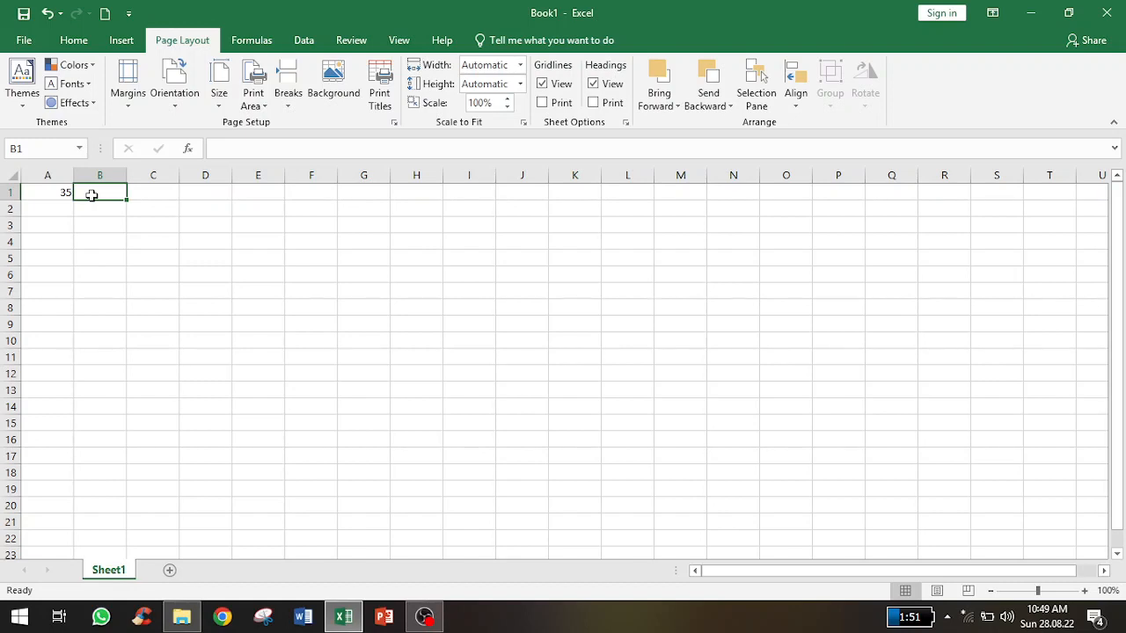
type("20")
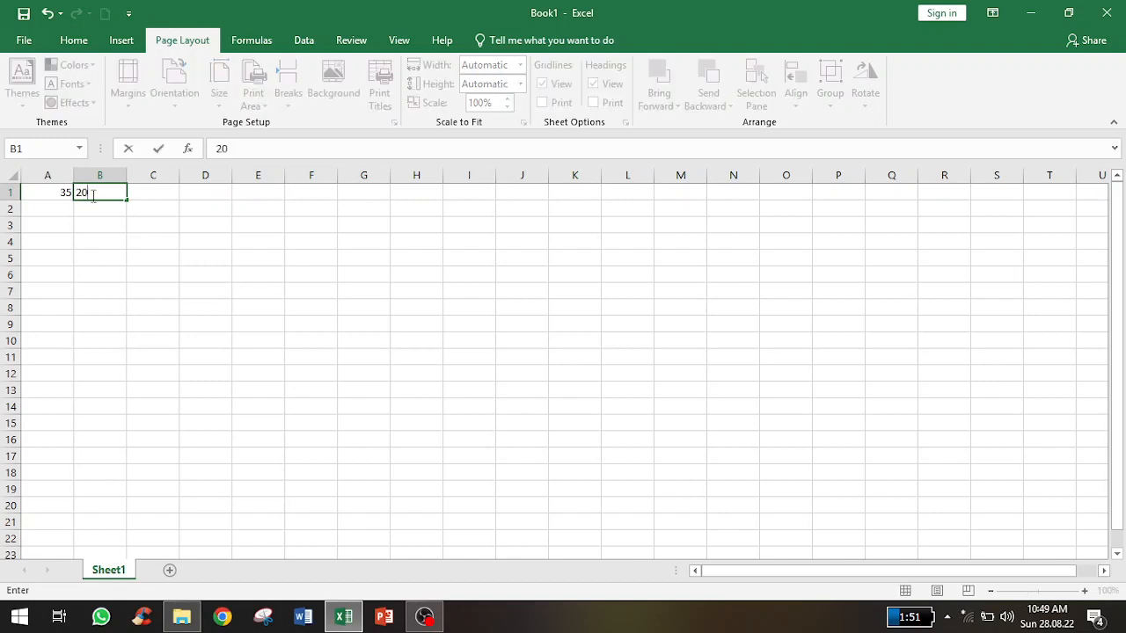
left_click(113, 221)
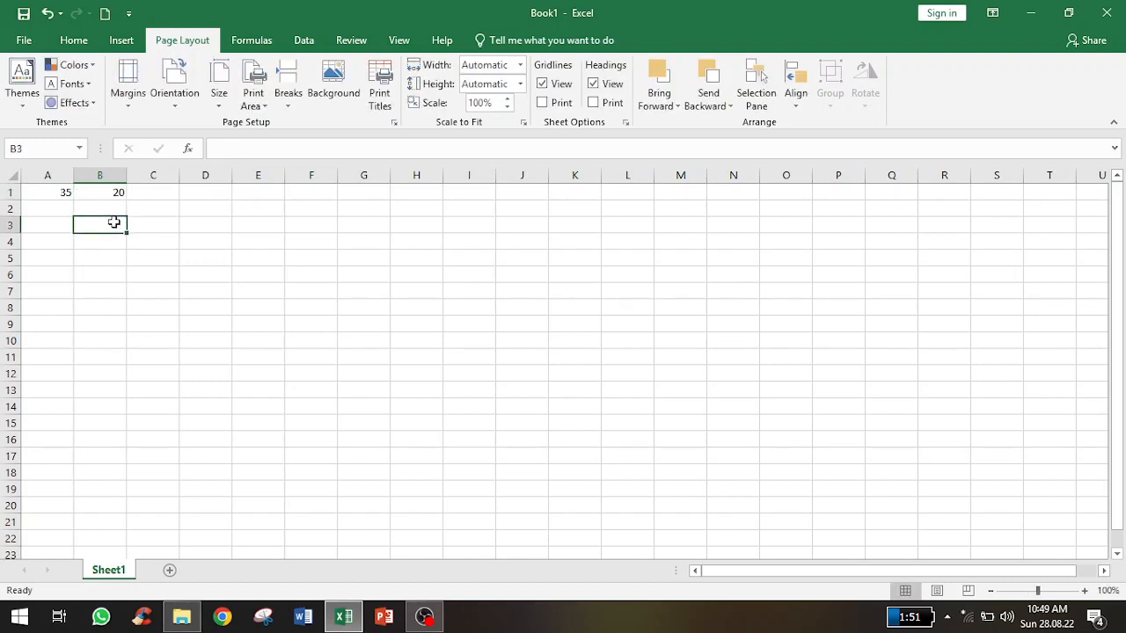
left_click(64, 189)
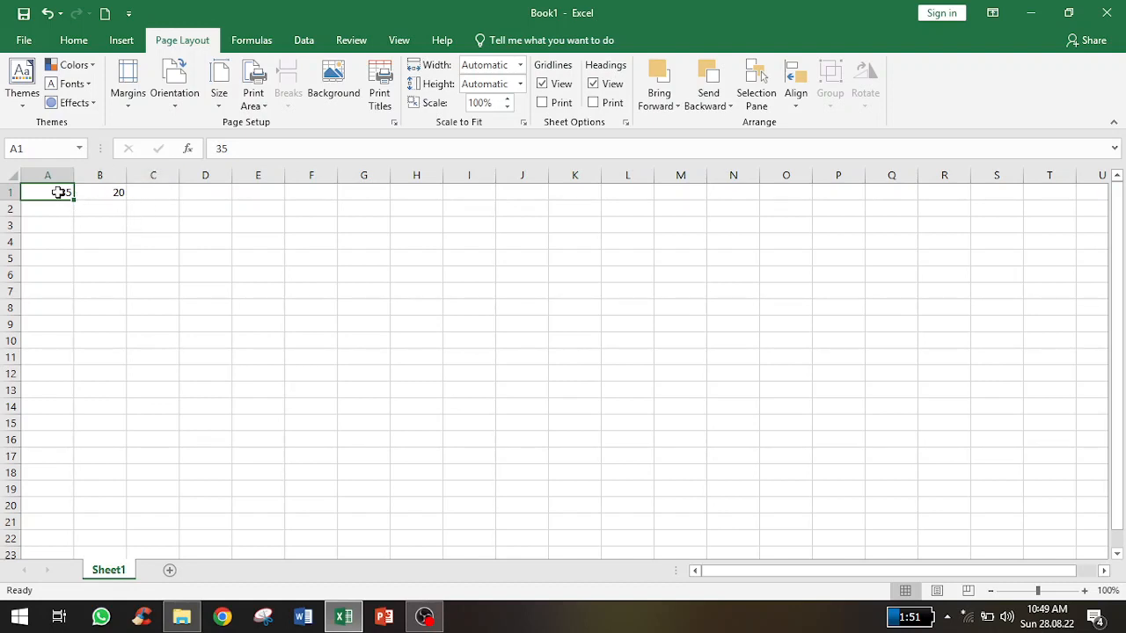
key("Right")
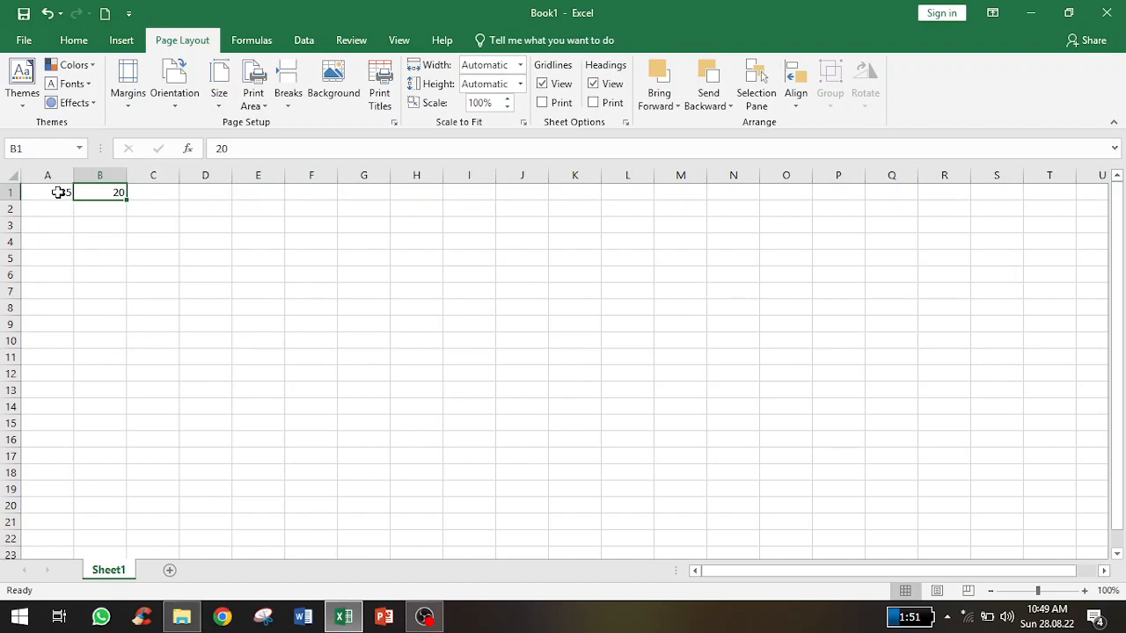
Step: Enter the formula =A1+B1 in cell C1 to add the two numbers
left_click(156, 189)
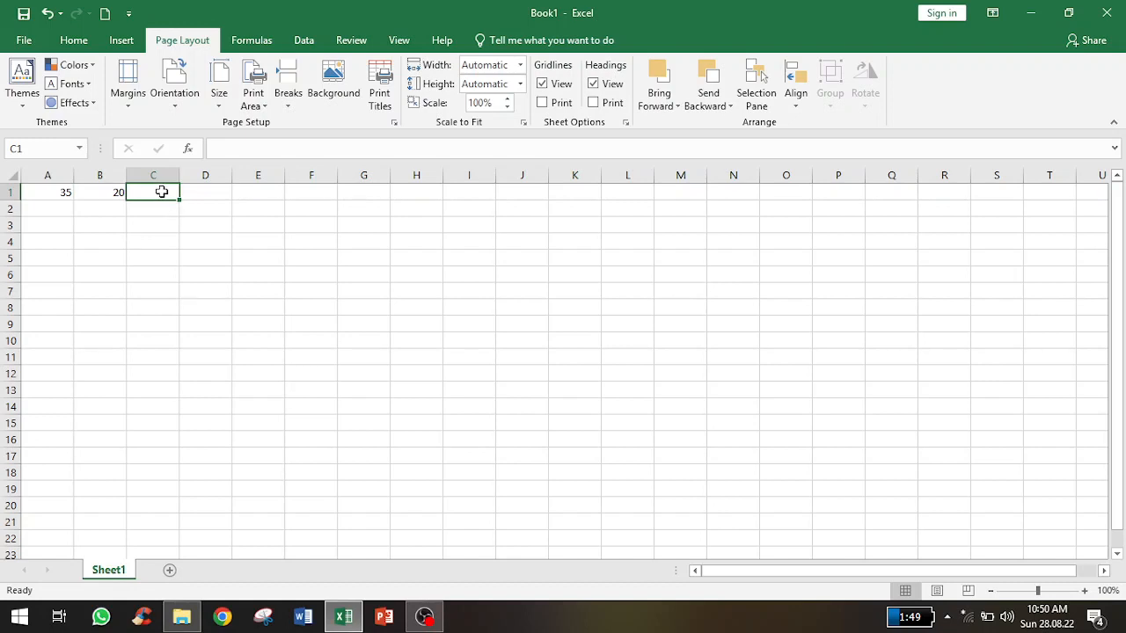
type("=")
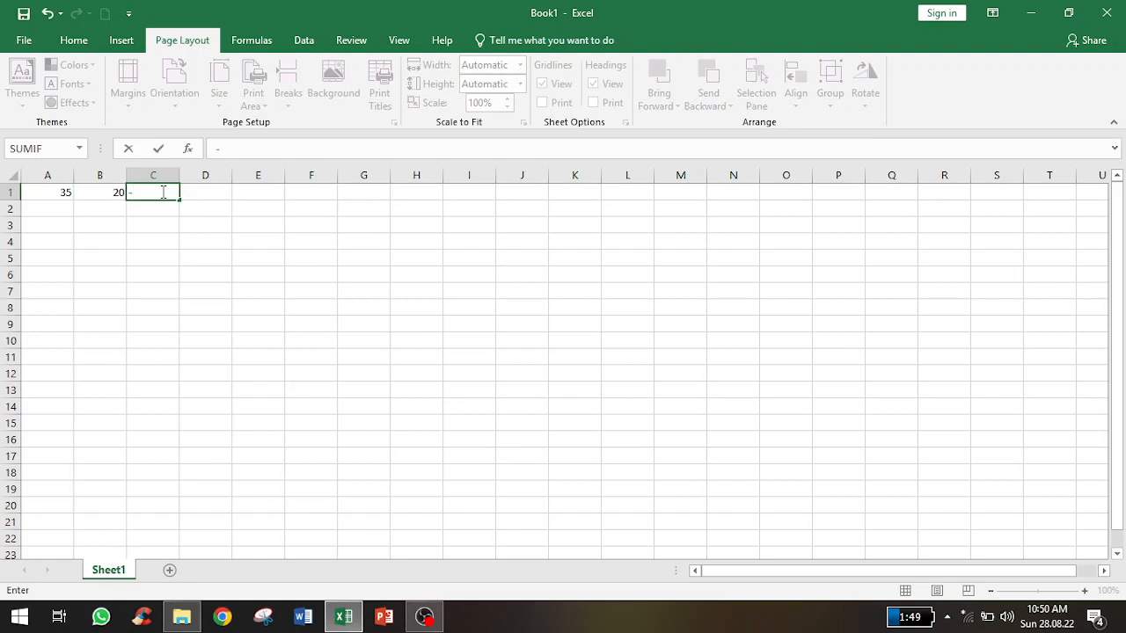
key("BackSpace")
type("_")
type("+")
key("BackSpace")
type("=")
left_click(62, 193)
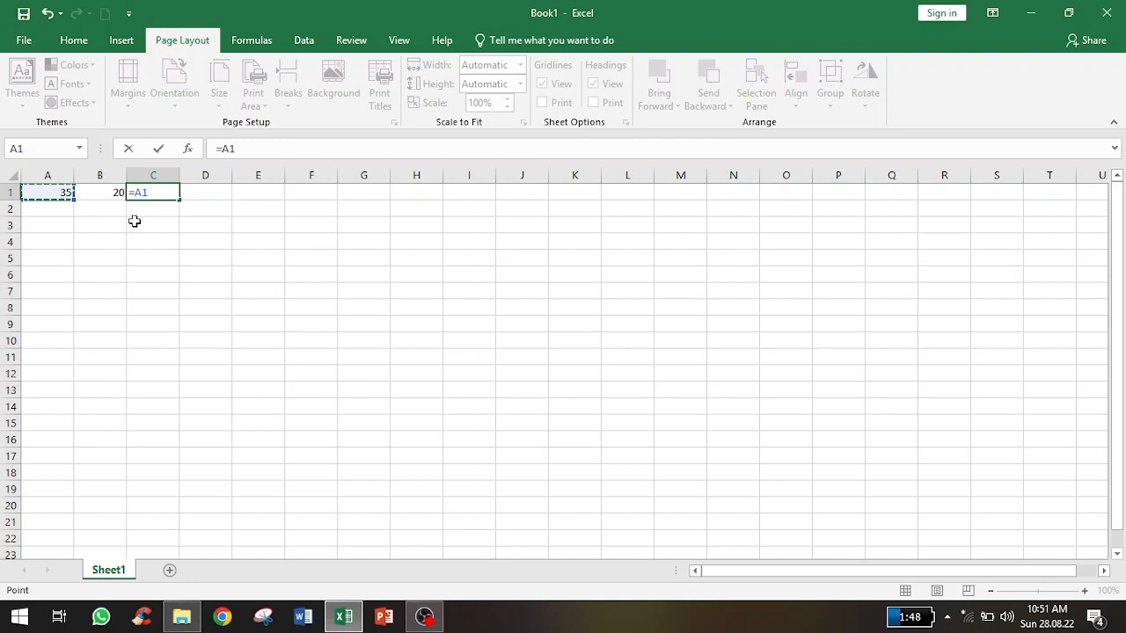
type("+")
left_click(101, 192)
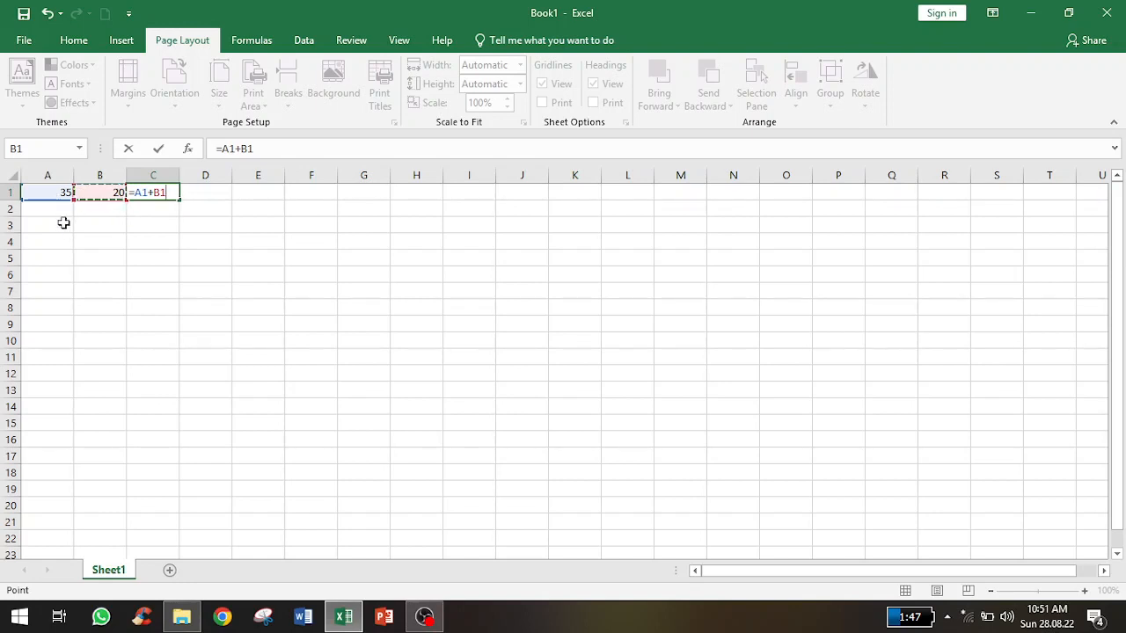
key("Return")
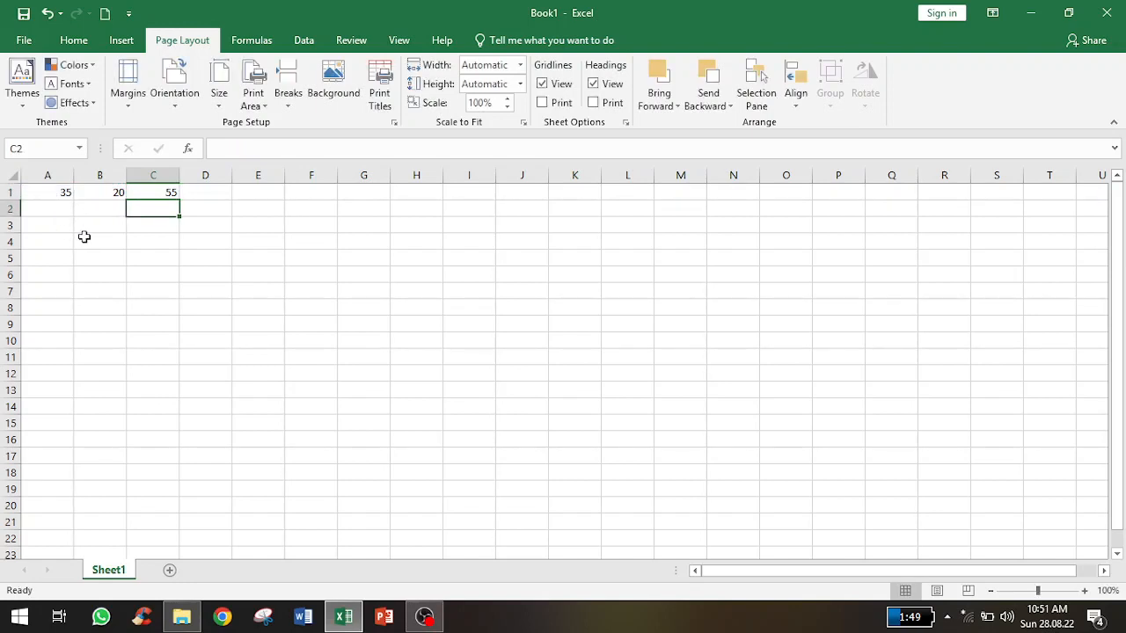
Step: Examine the addition formula in cell C1 and the source cells A1 and B1 it refers to
left_click(165, 194)
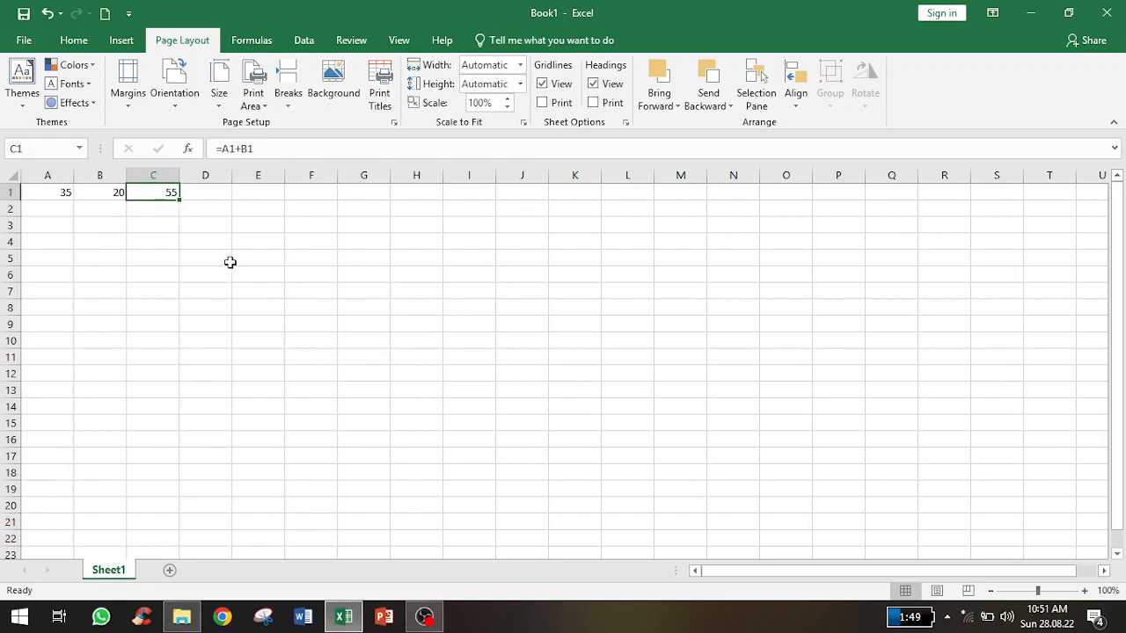
left_click(306, 151)
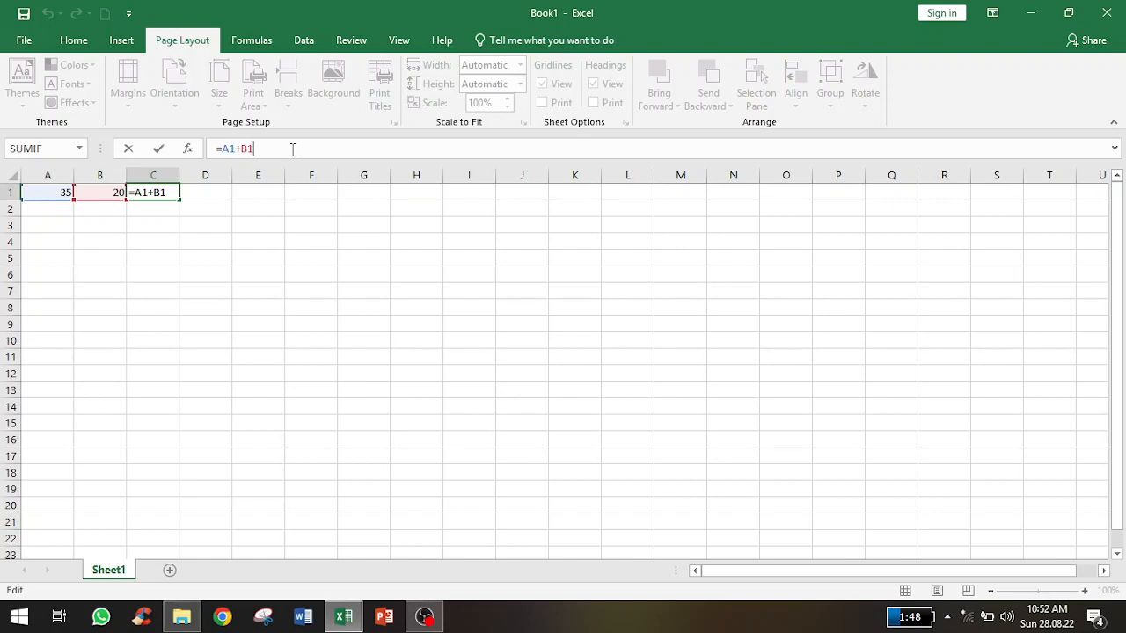
key("Return")
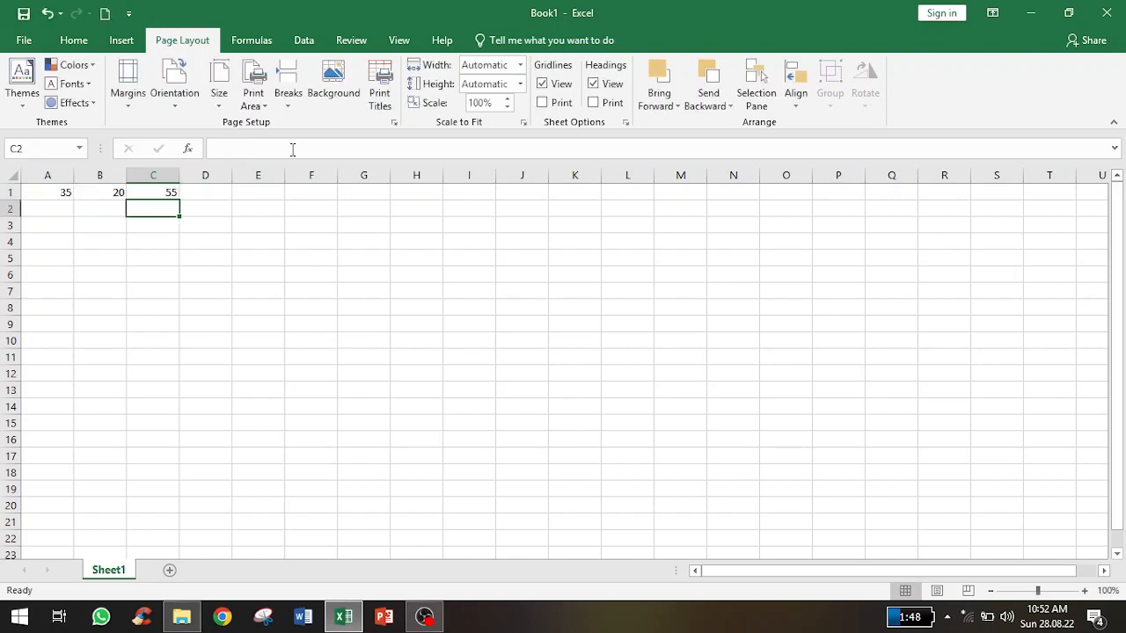
left_click(171, 191)
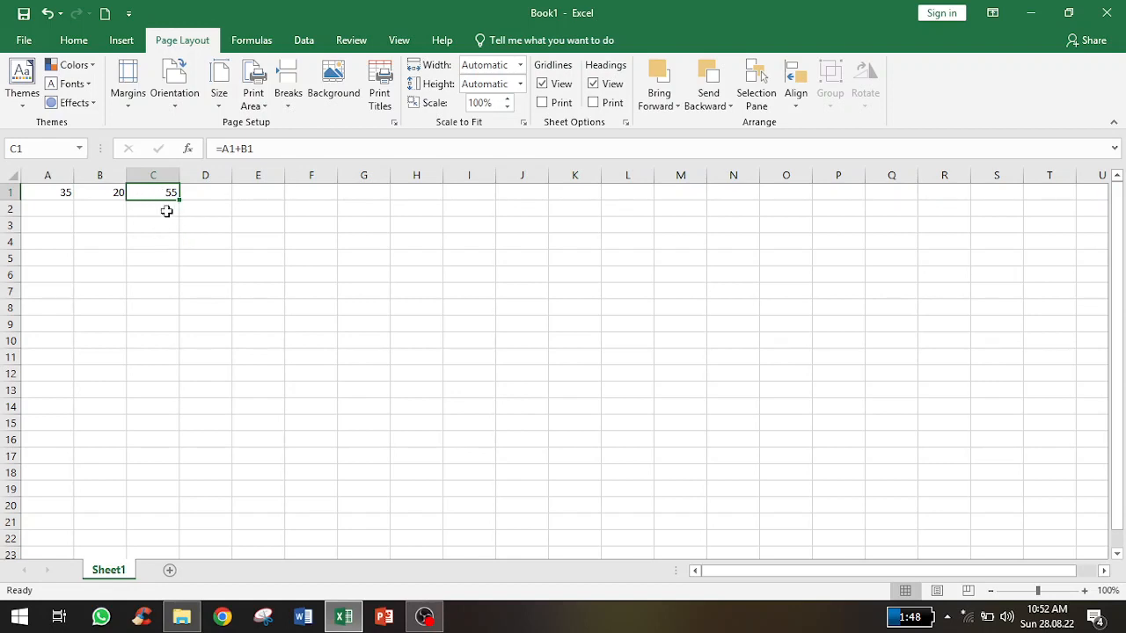
left_click(60, 194)
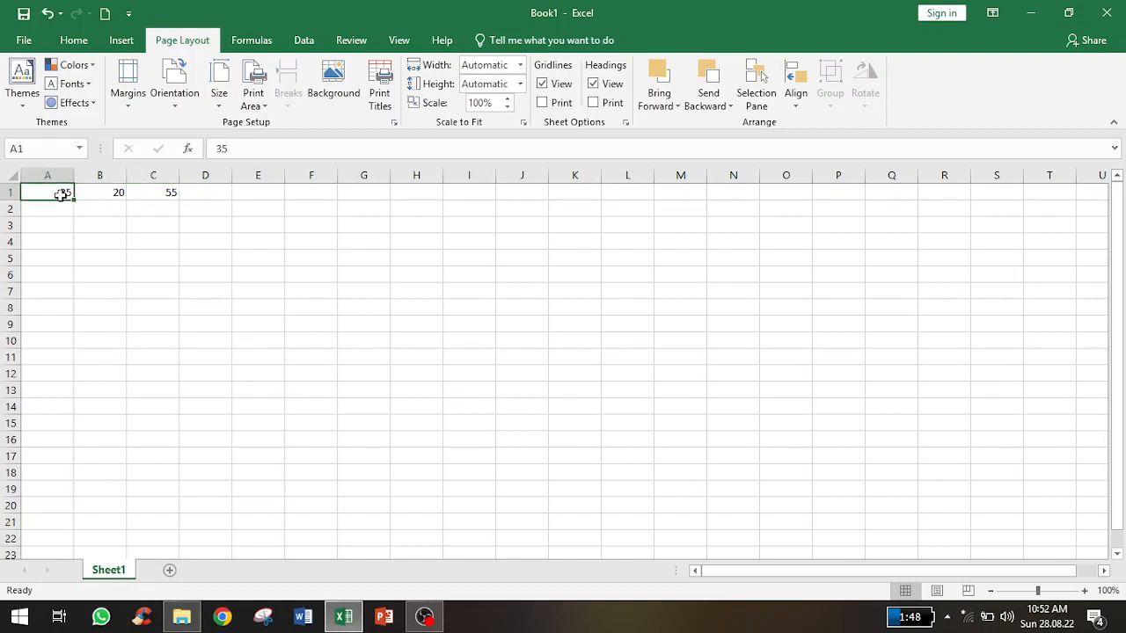
left_click(109, 193)
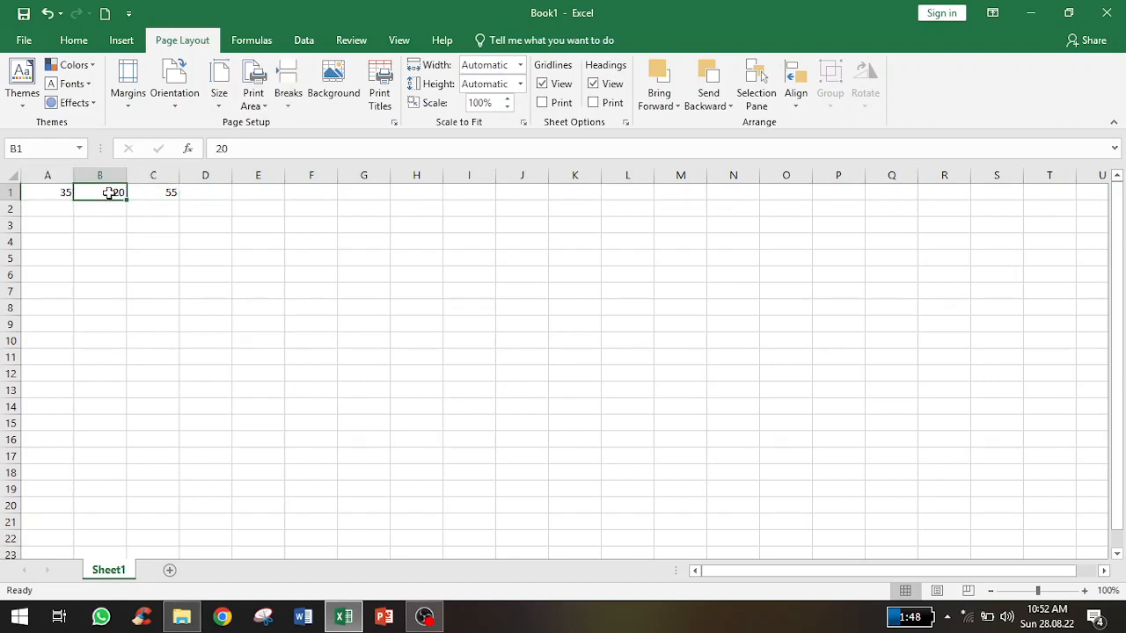
left_click(167, 193)
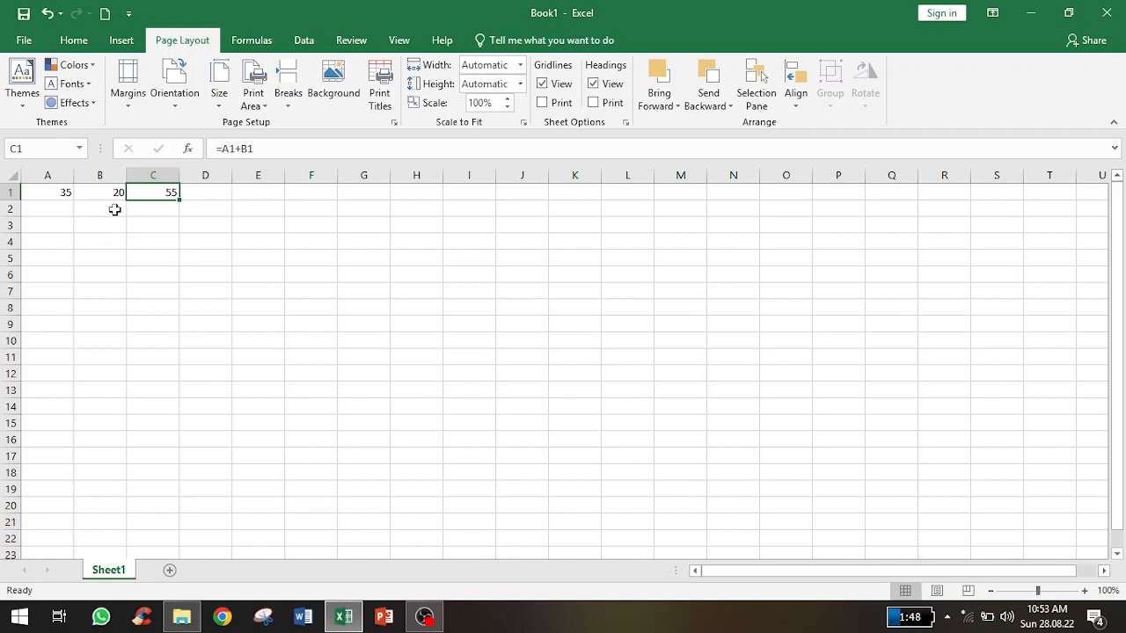
Step: Copy the formula from cell C1 down into cell C2 with the fill handle
left_click(164, 210)
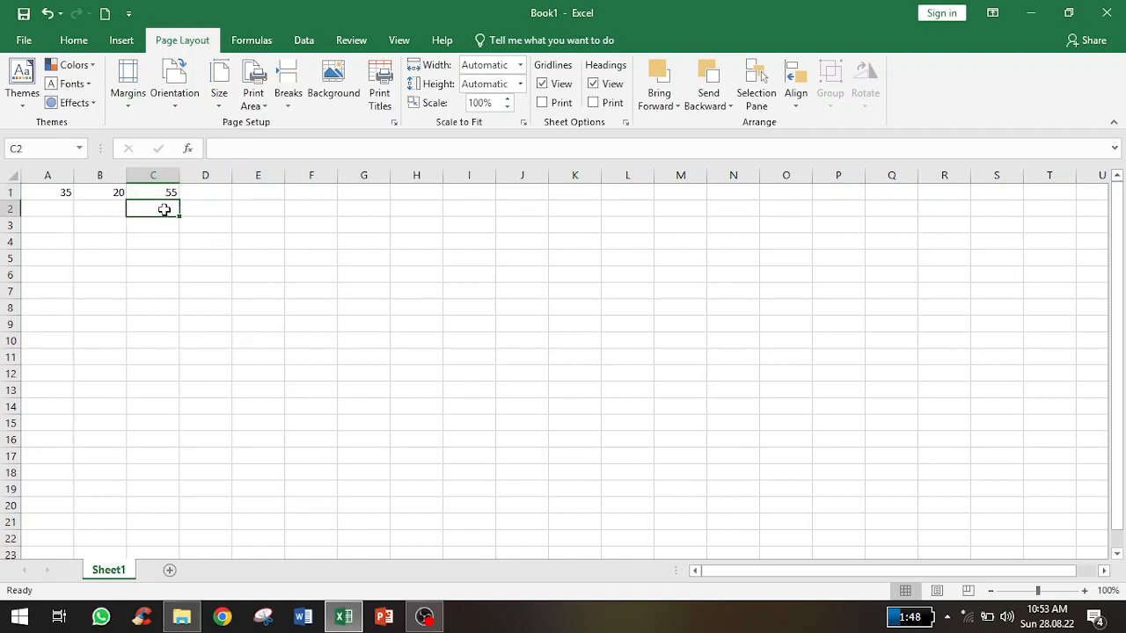
left_click(168, 190)
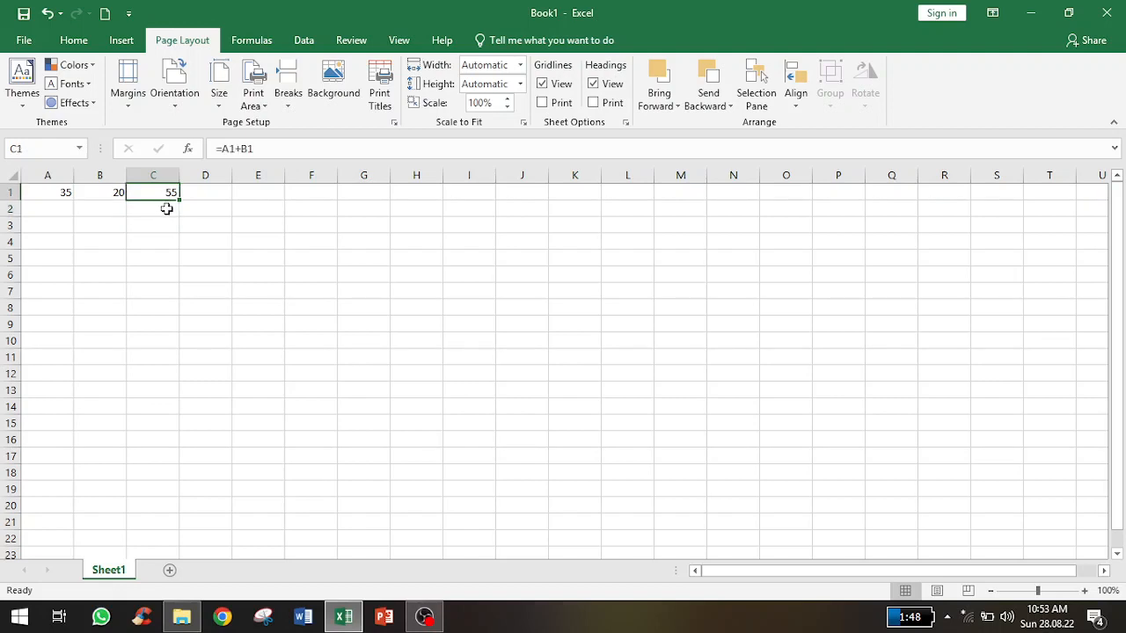
left_click(166, 208)
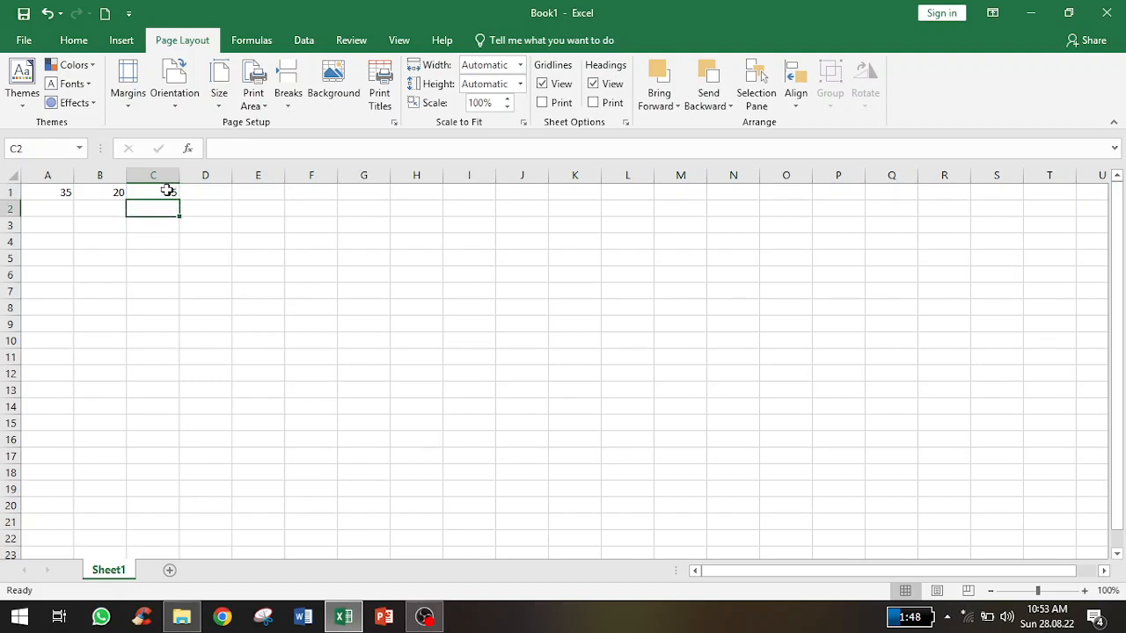
left_click(168, 190)
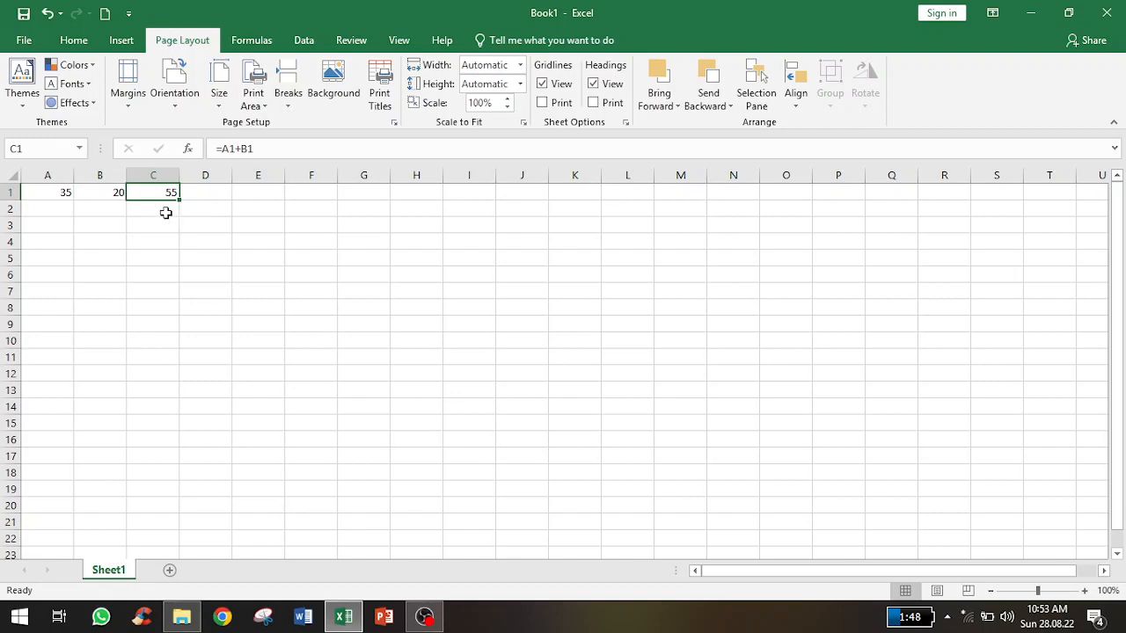
left_click(165, 213)
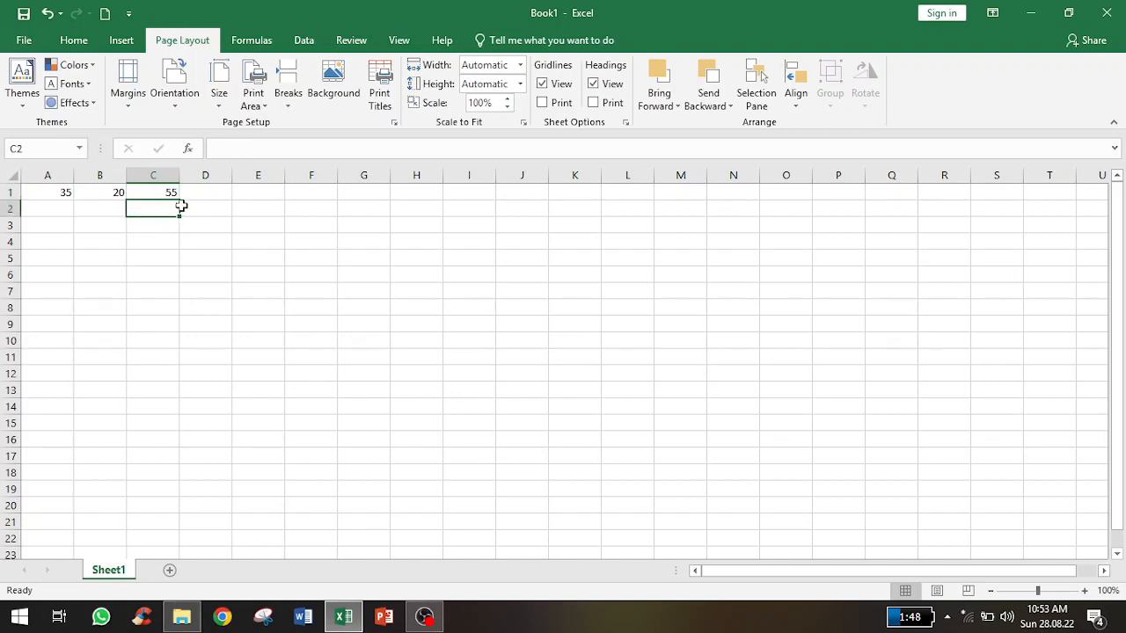
left_click(170, 192)
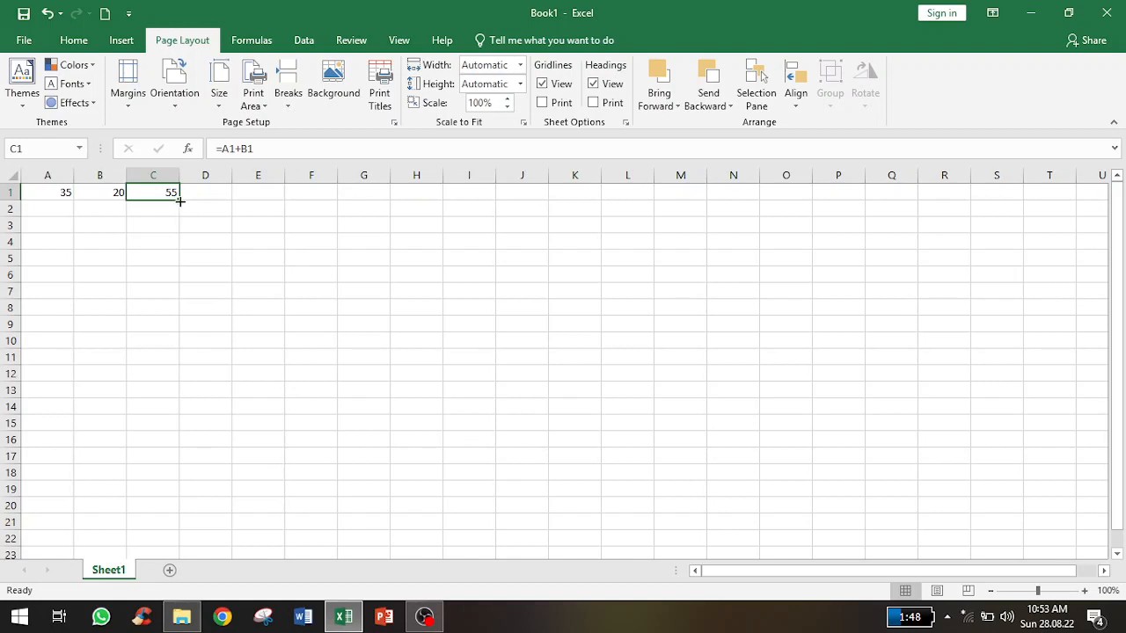
left_click_drag(180, 201, 178, 213)
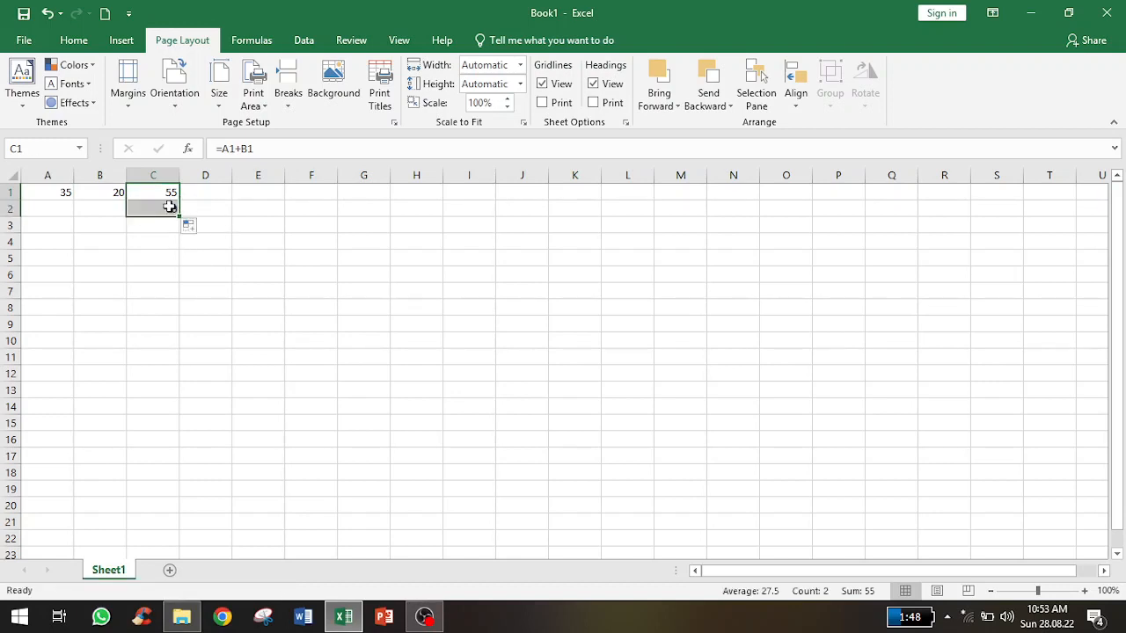
Step: Compare the formulas in C1 and C2, and check cells A2 and B2 that the copied formula refers to
left_click(167, 208)
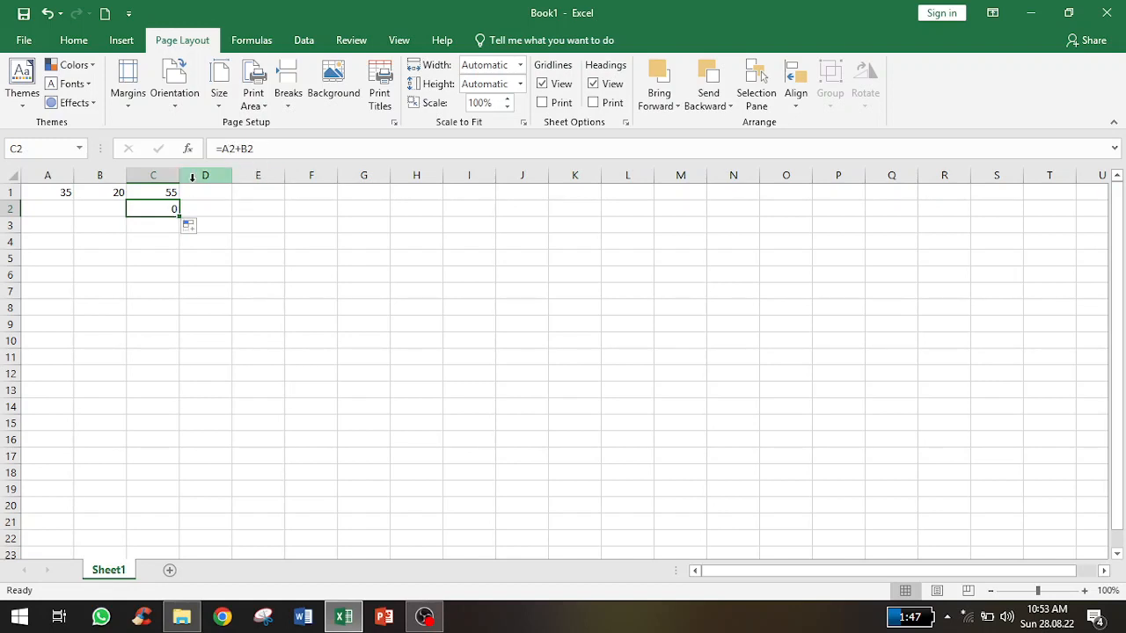
left_click(177, 192)
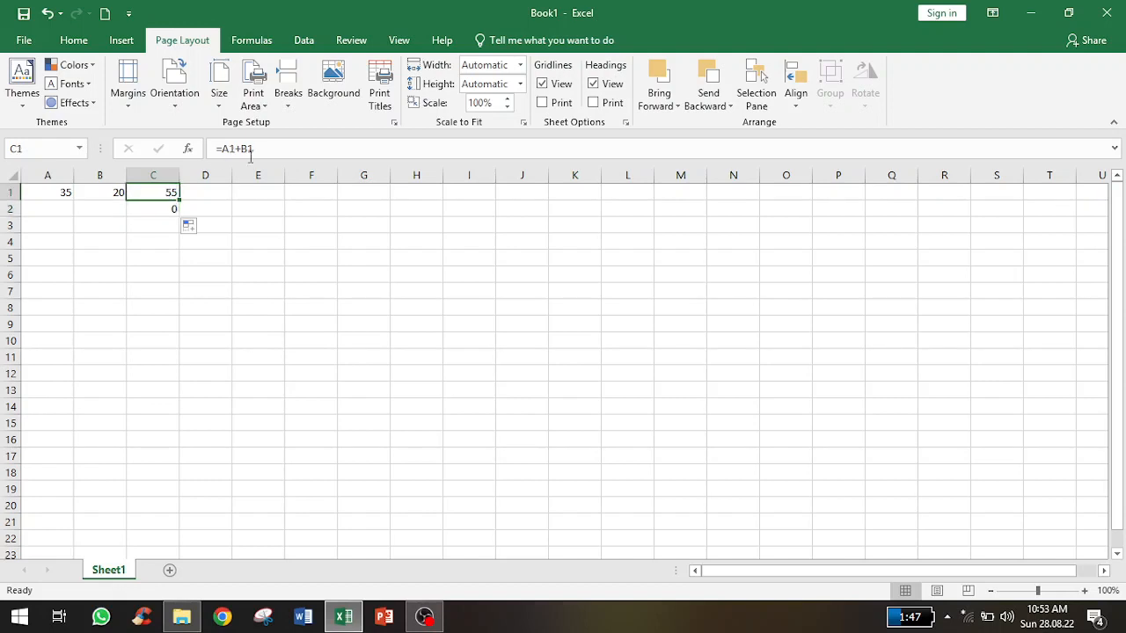
double_click(168, 208)
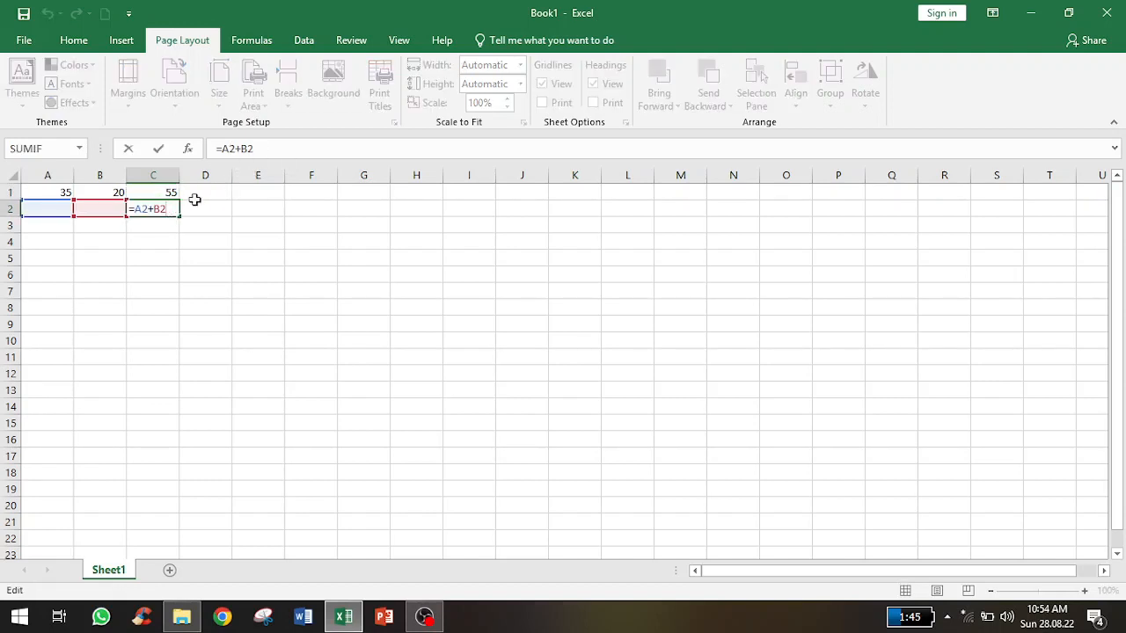
left_click(147, 233)
left_click(55, 209)
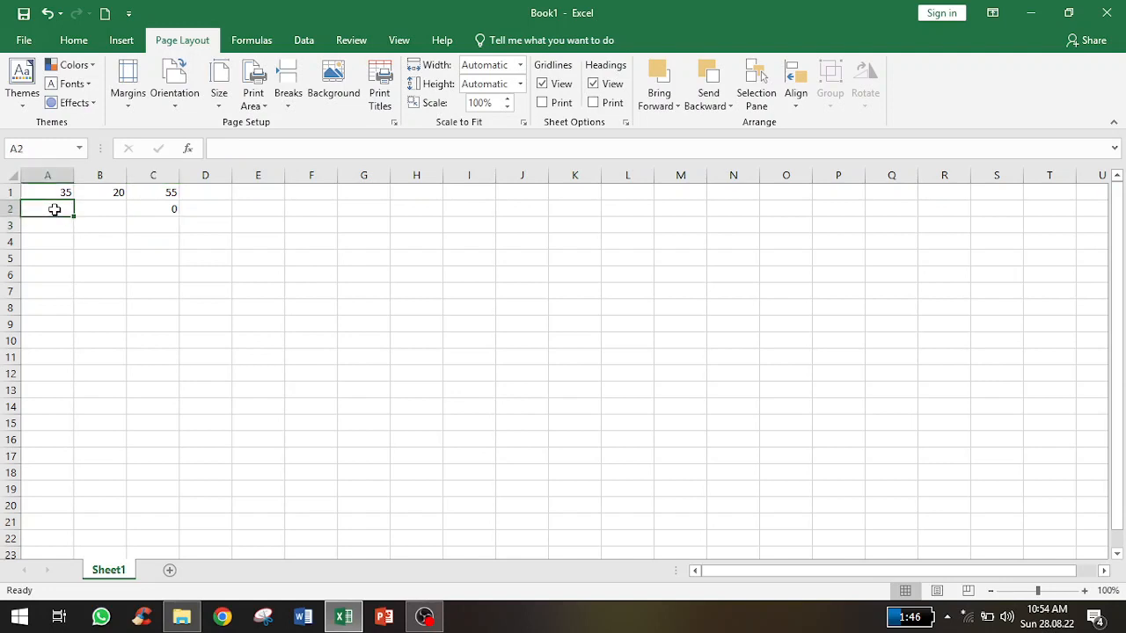
left_click(110, 205)
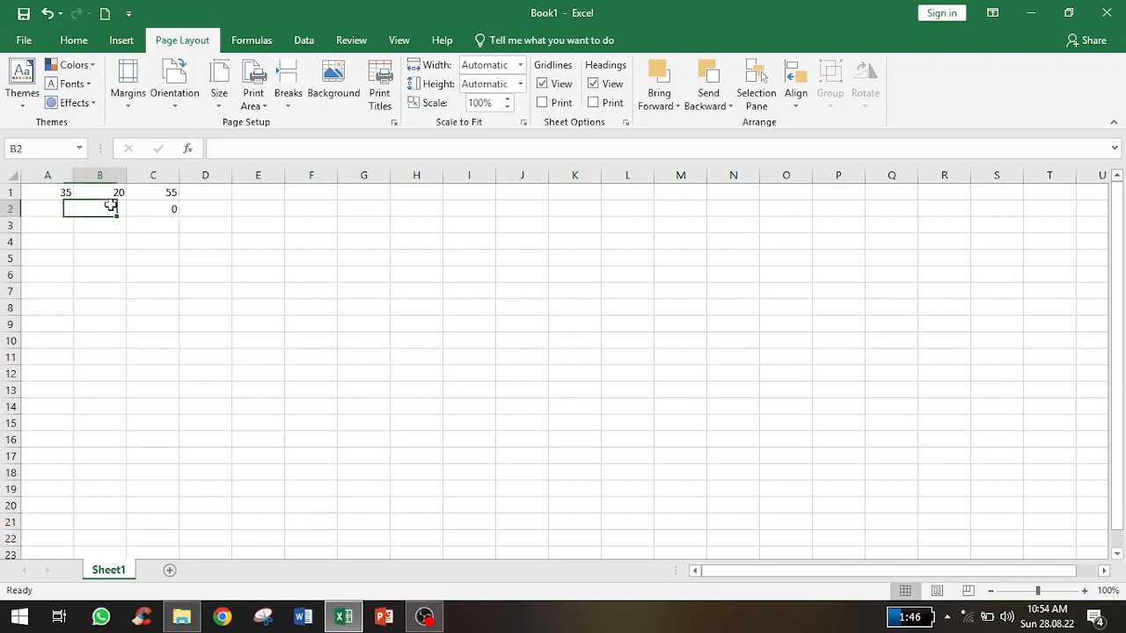
left_click(167, 210)
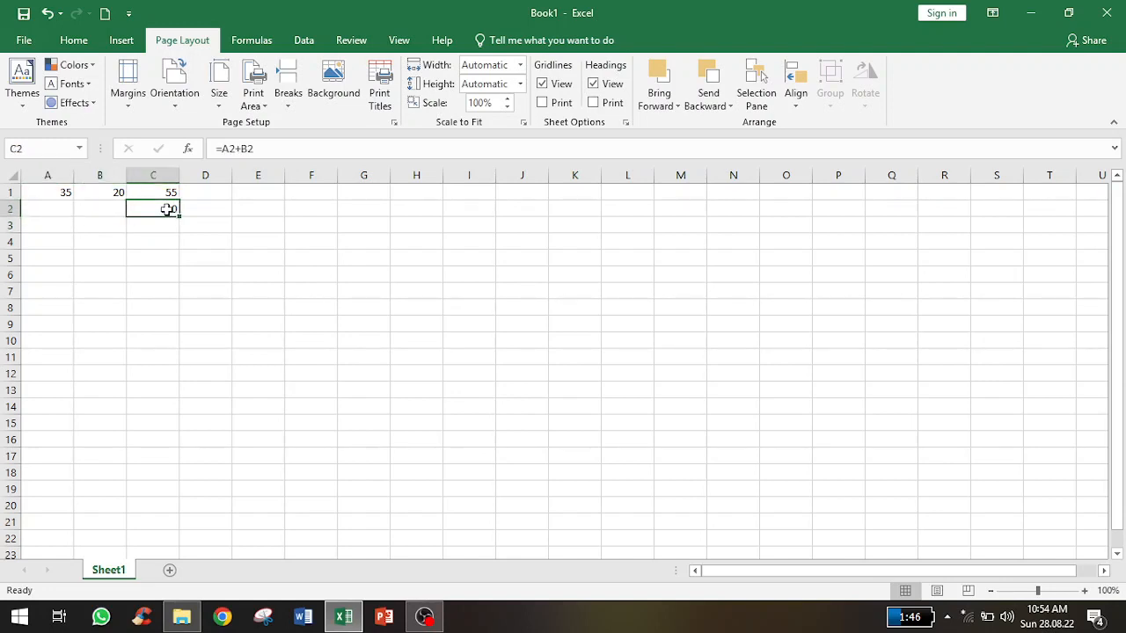
Step: Enter 43 in cell A2 and 34 in cell B2, and check the formula in C2 that adds them
left_click(52, 207)
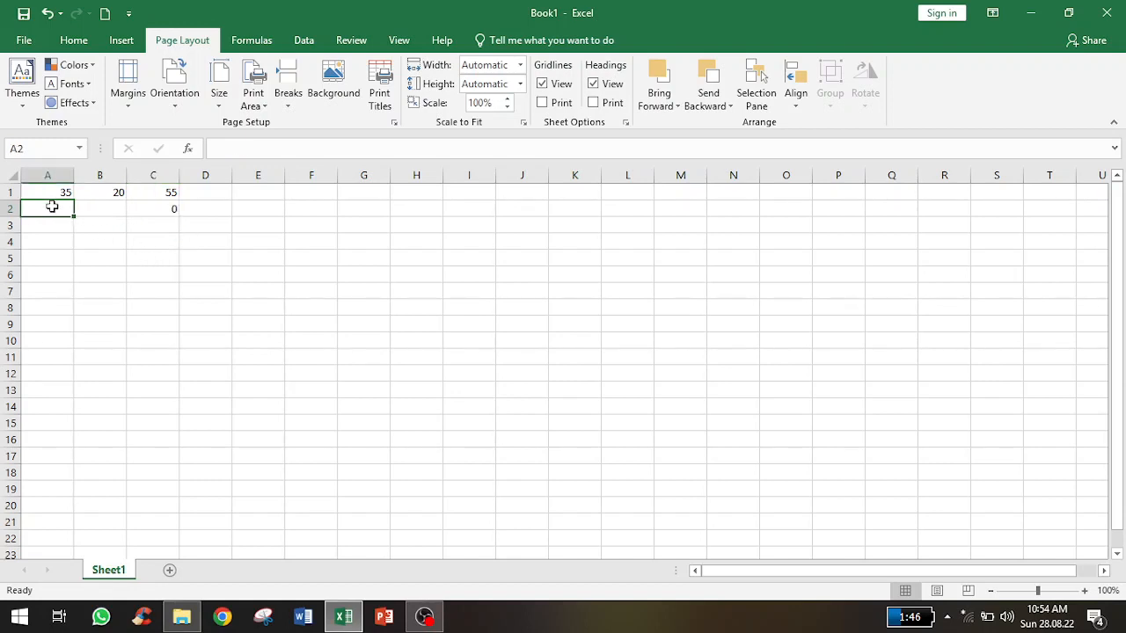
type("43")
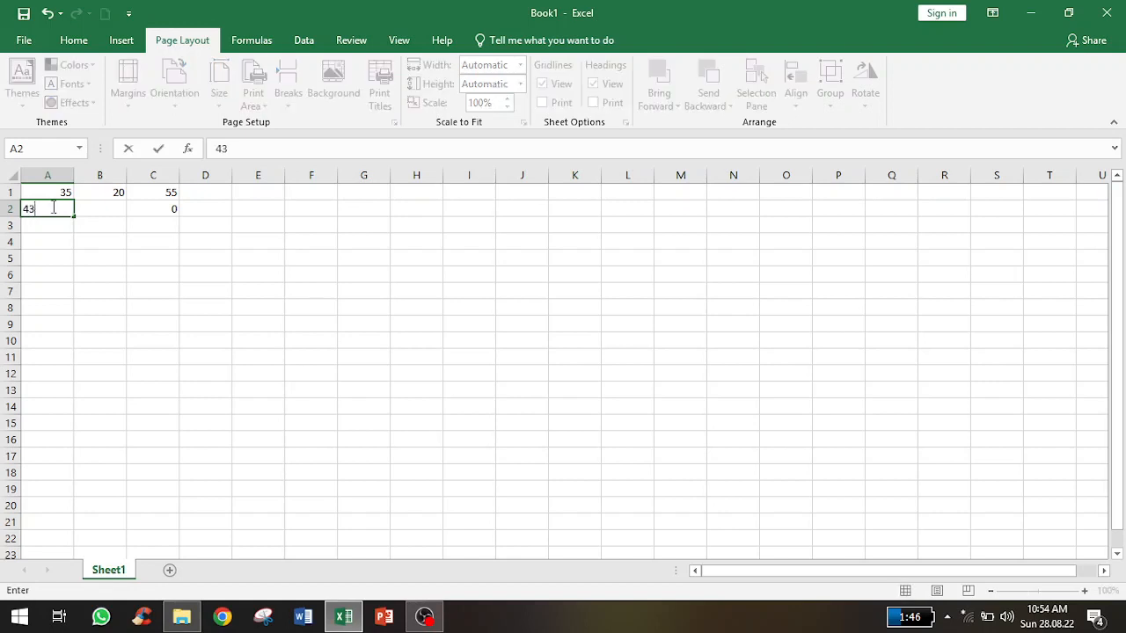
left_click(104, 209)
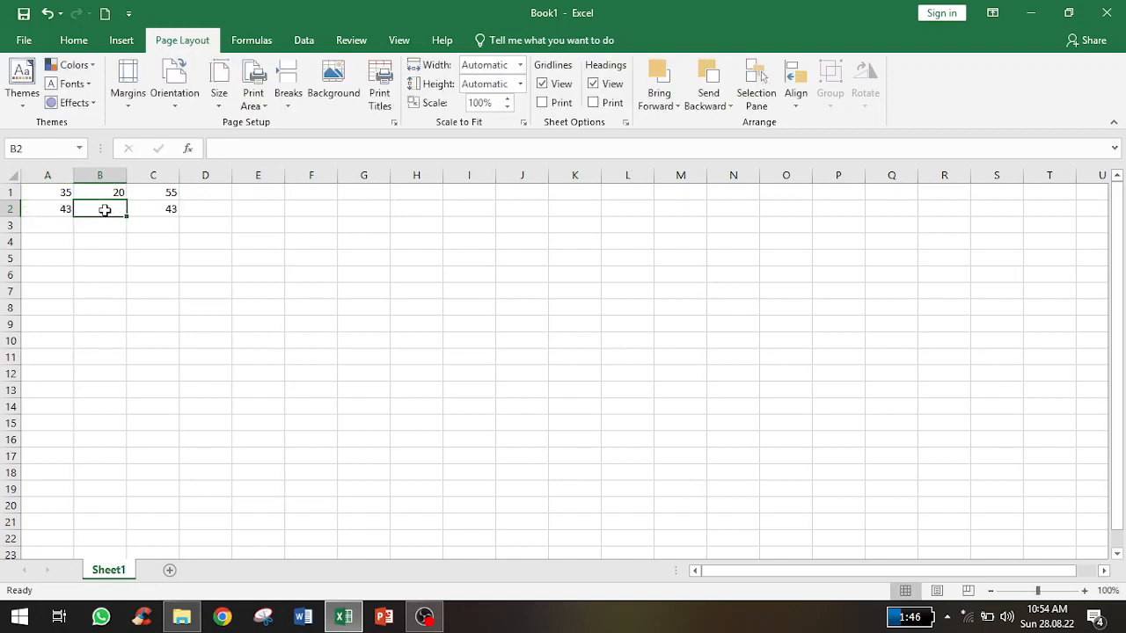
type("34")
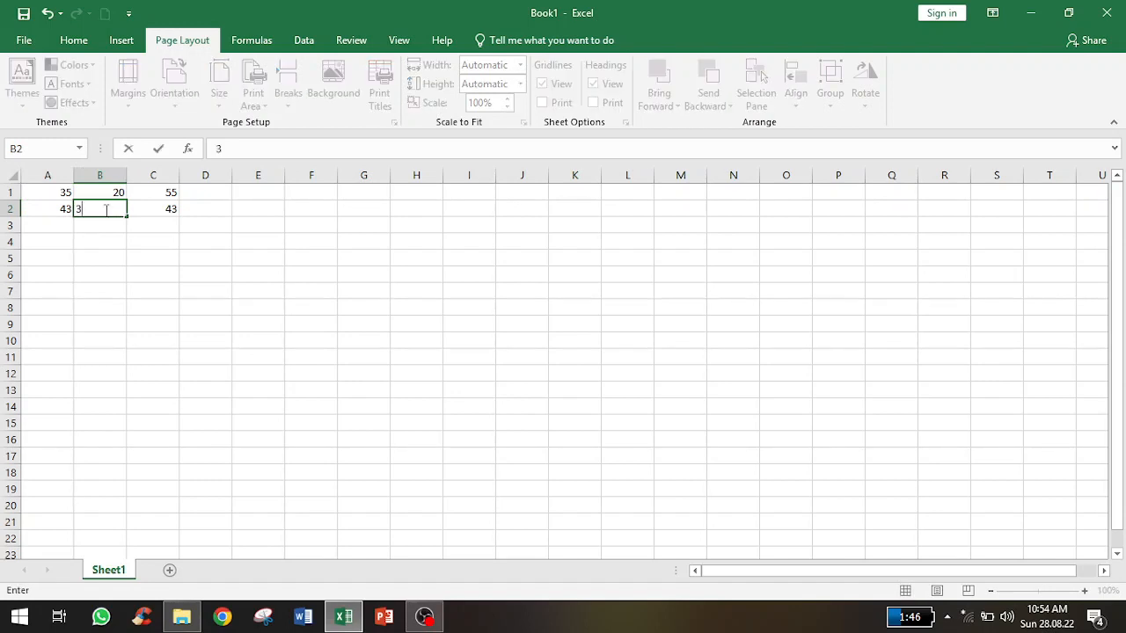
left_click(126, 274)
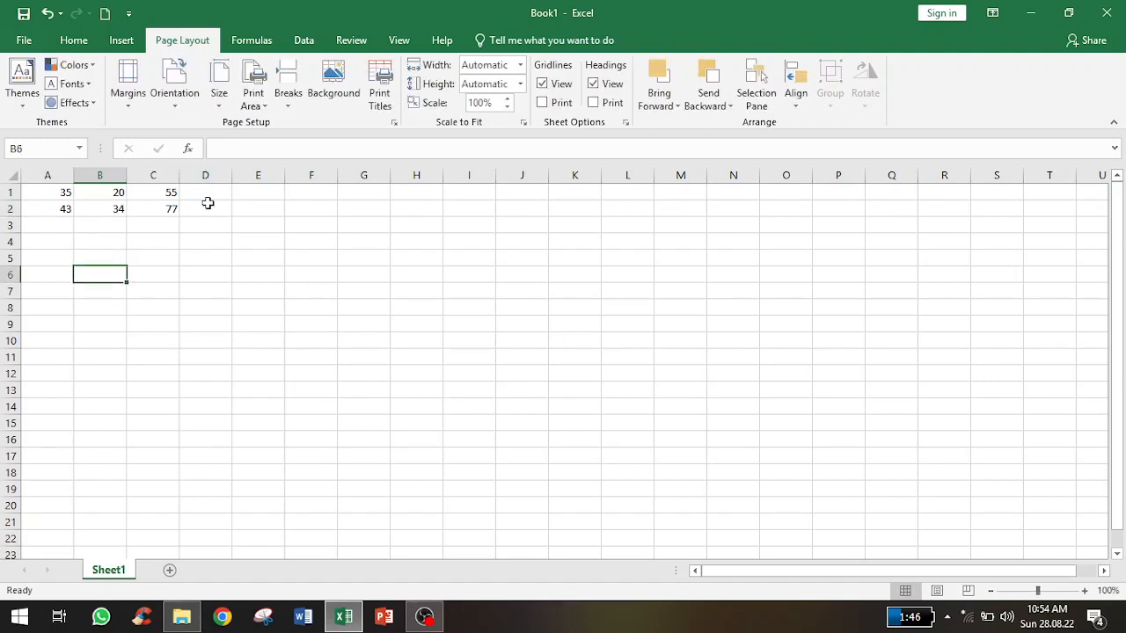
left_click(174, 208)
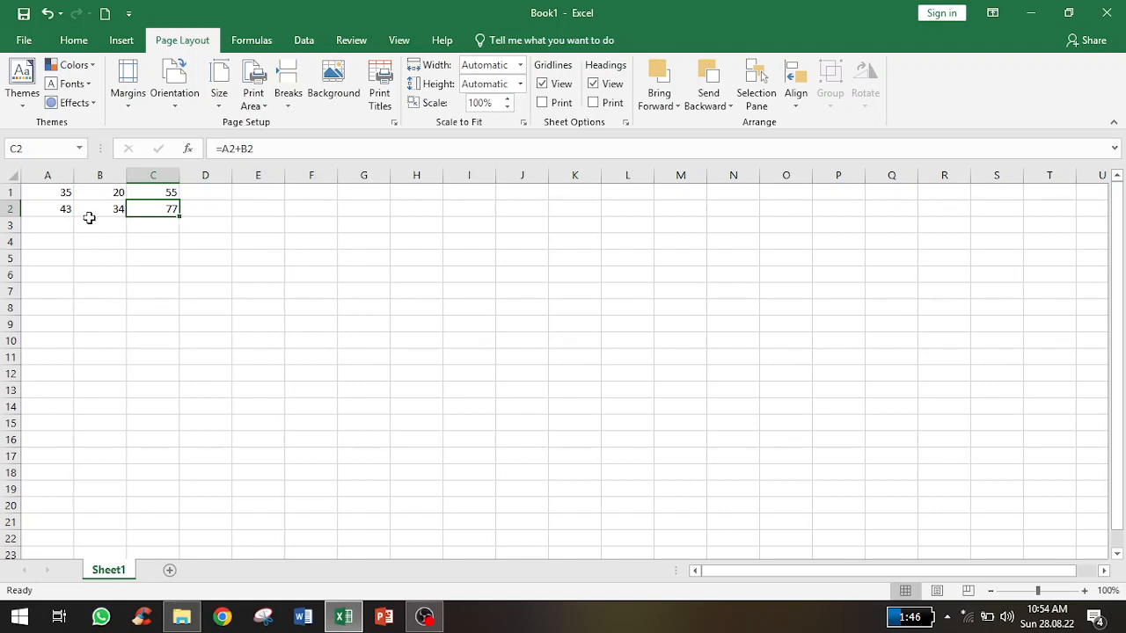
Step: Fill in two more rows of numbers: 56 and 78 in A3:B3, 32 and 90 in A4:B4
left_click(60, 225)
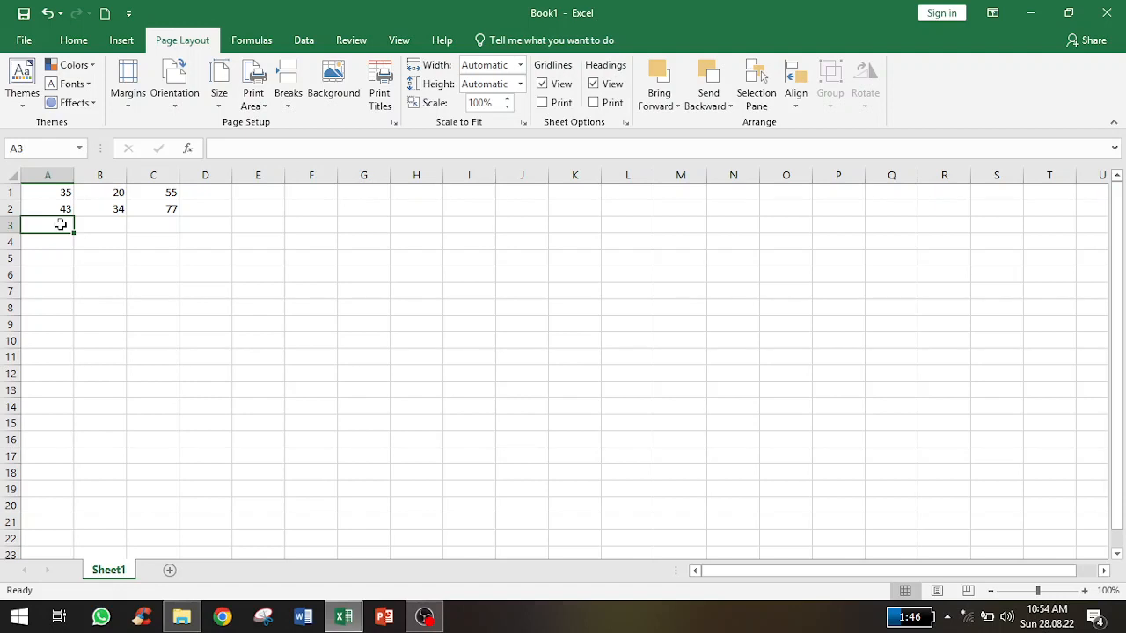
type("56")
key("Tab")
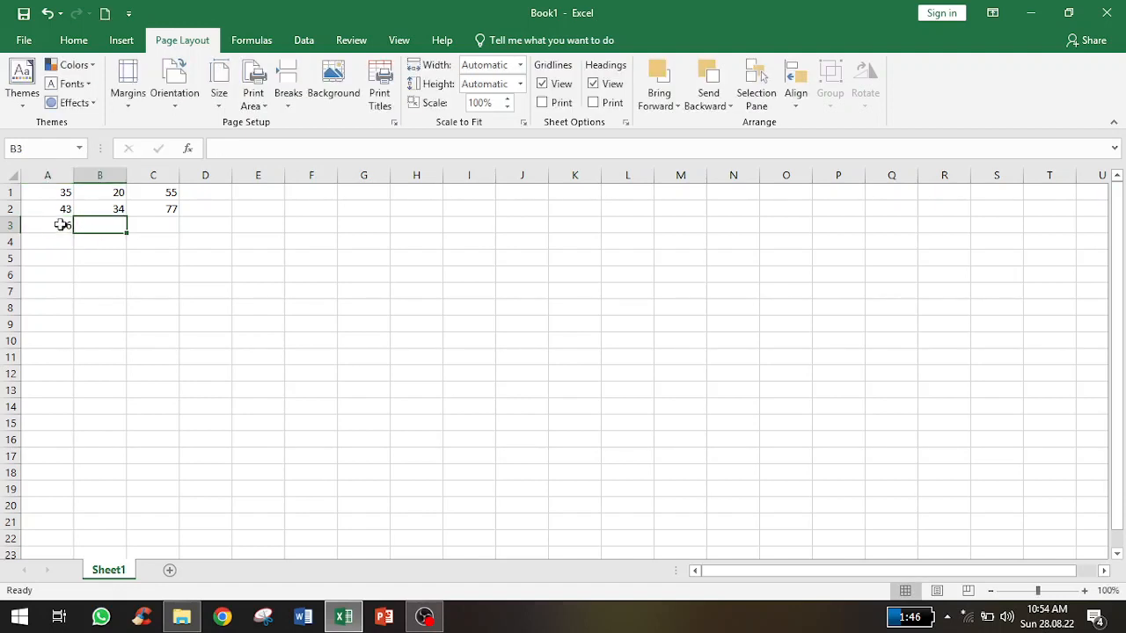
type("78")
key("Return")
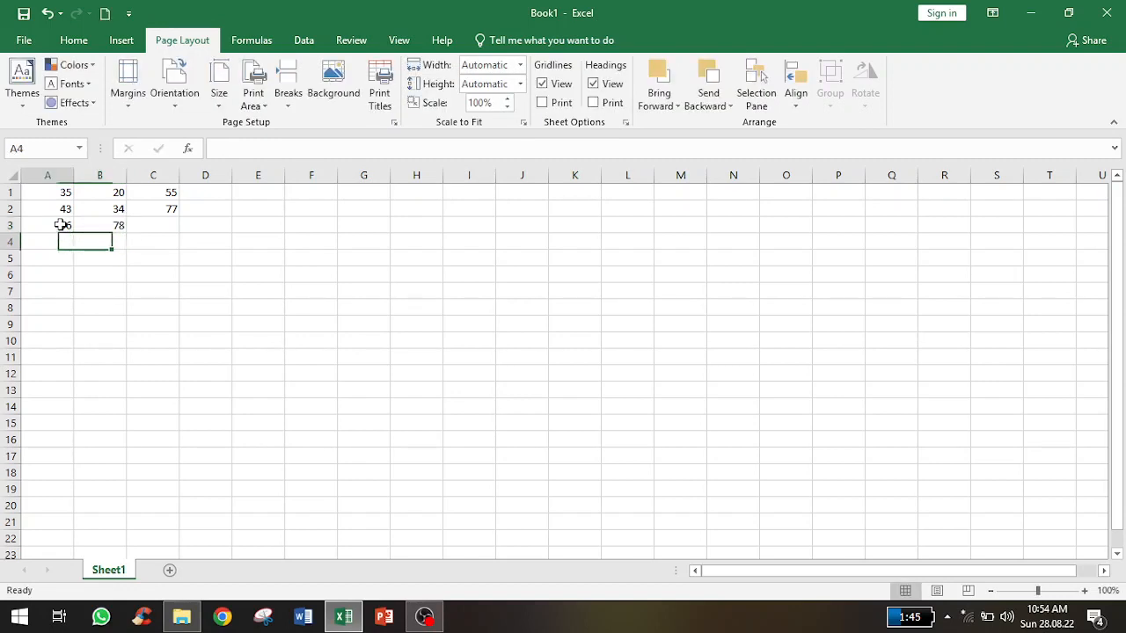
type("32")
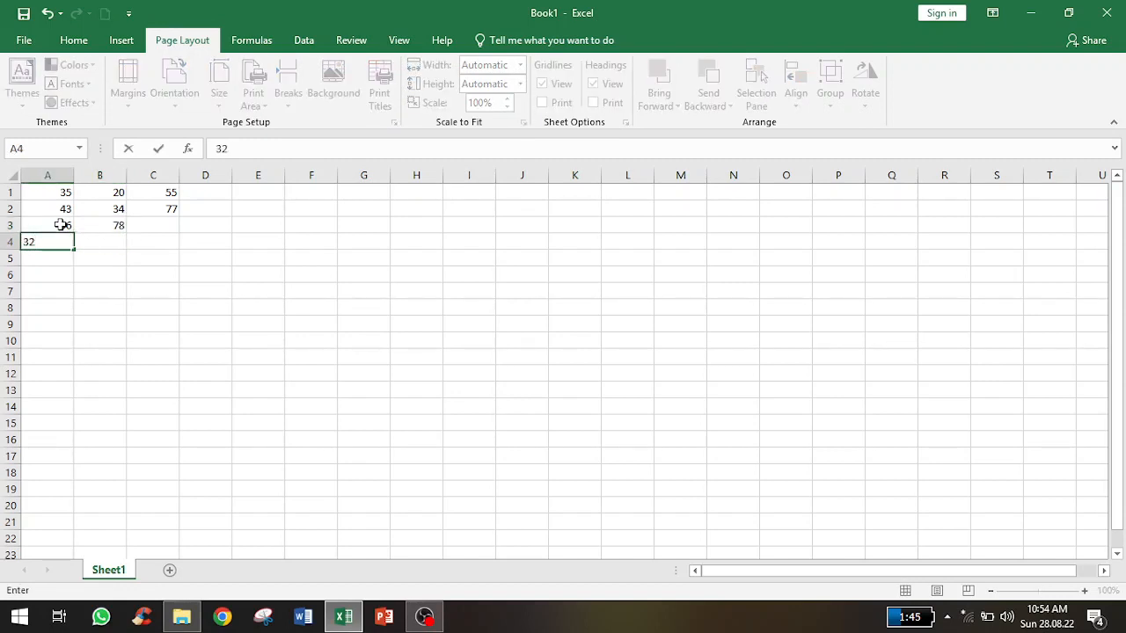
key("Tab")
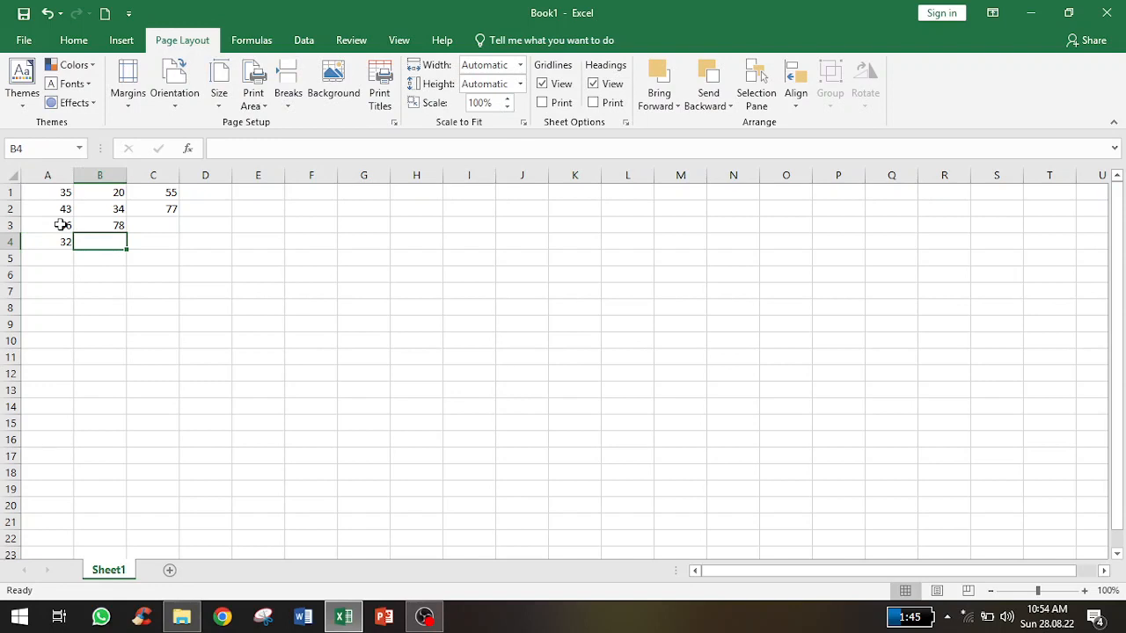
type("90")
left_click(95, 274)
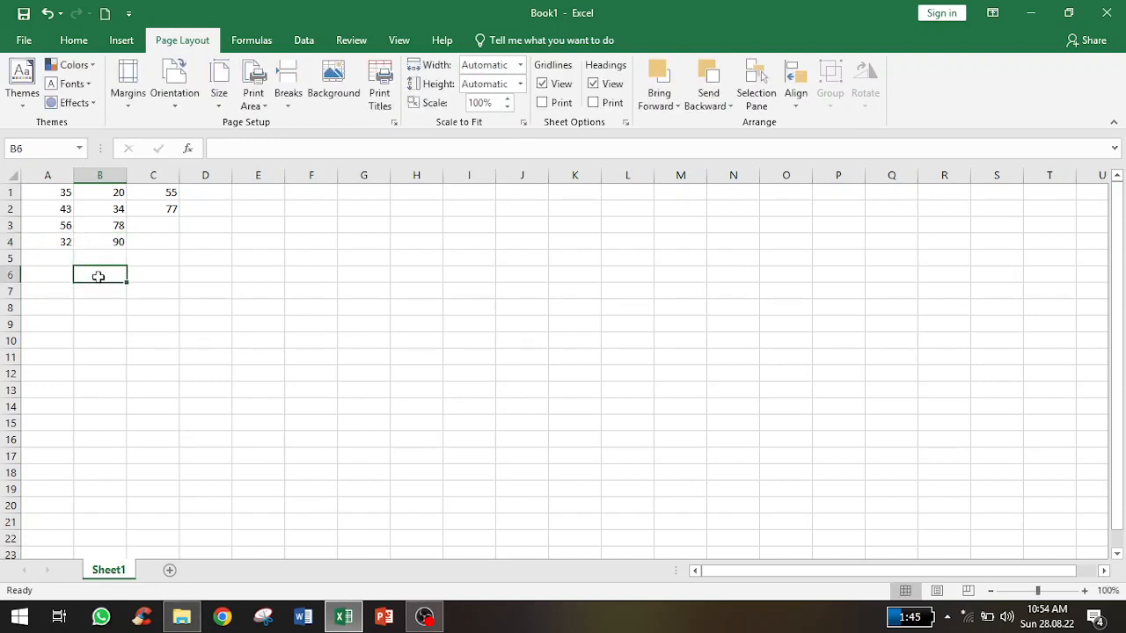
Step: Copy the formula in C2 down to C4 and compare the references in C2 and C3
left_click(169, 210)
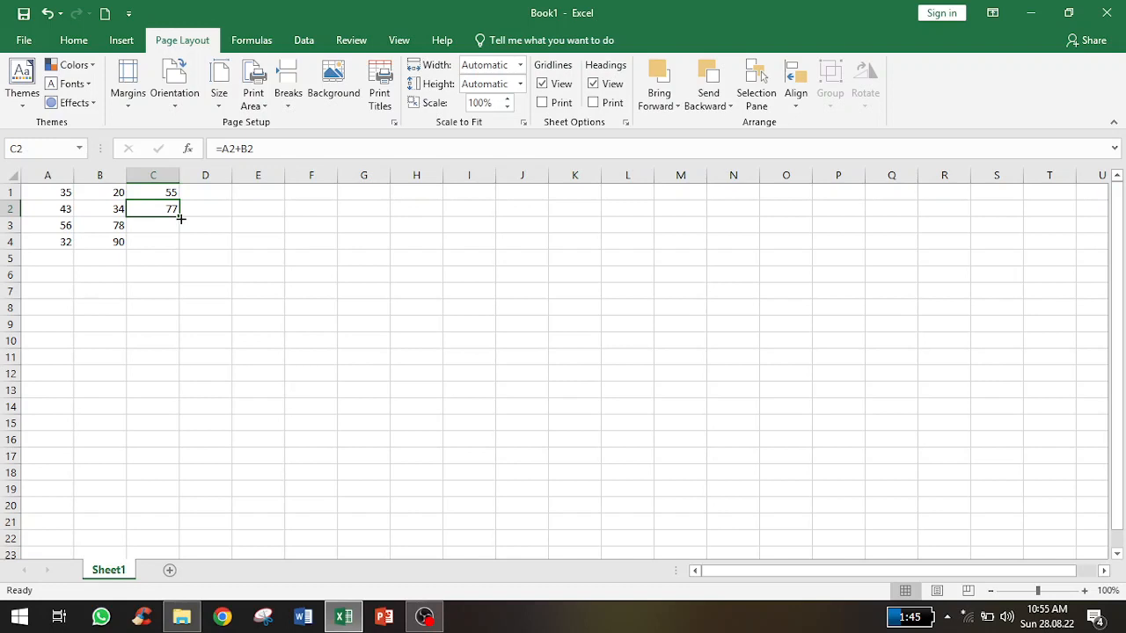
left_click_drag(180, 219, 181, 248)
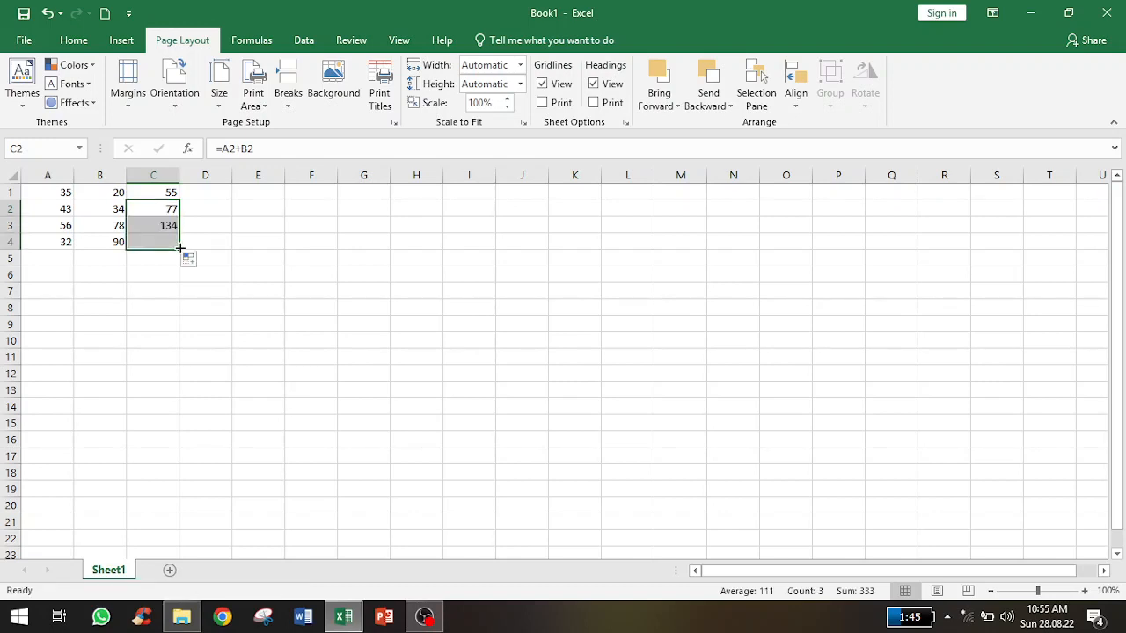
left_click(161, 226)
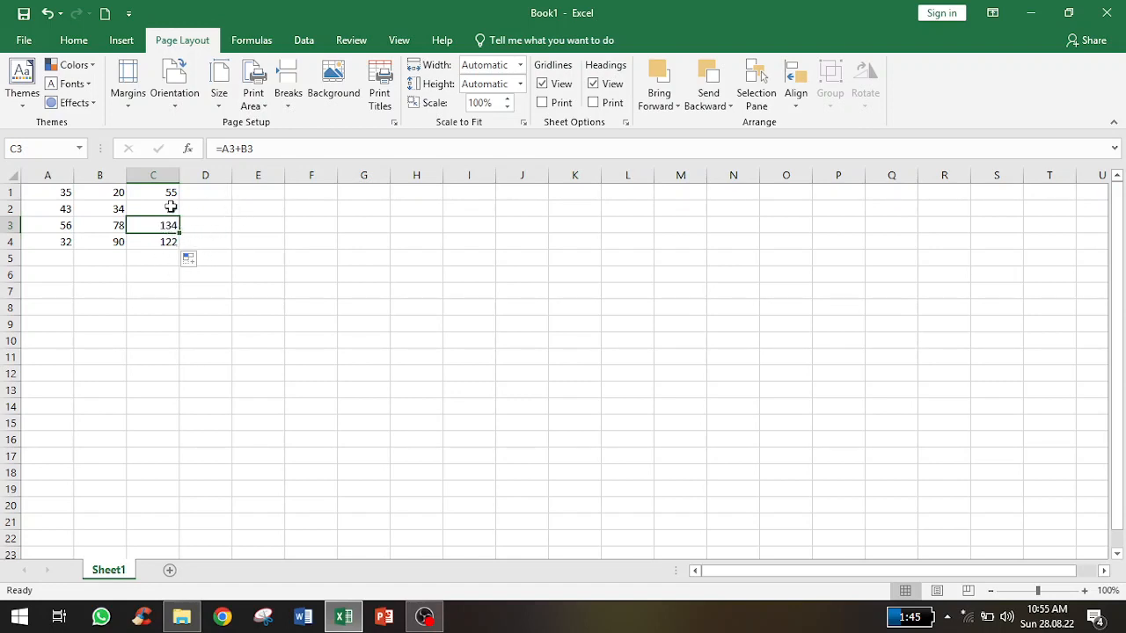
left_click(171, 207)
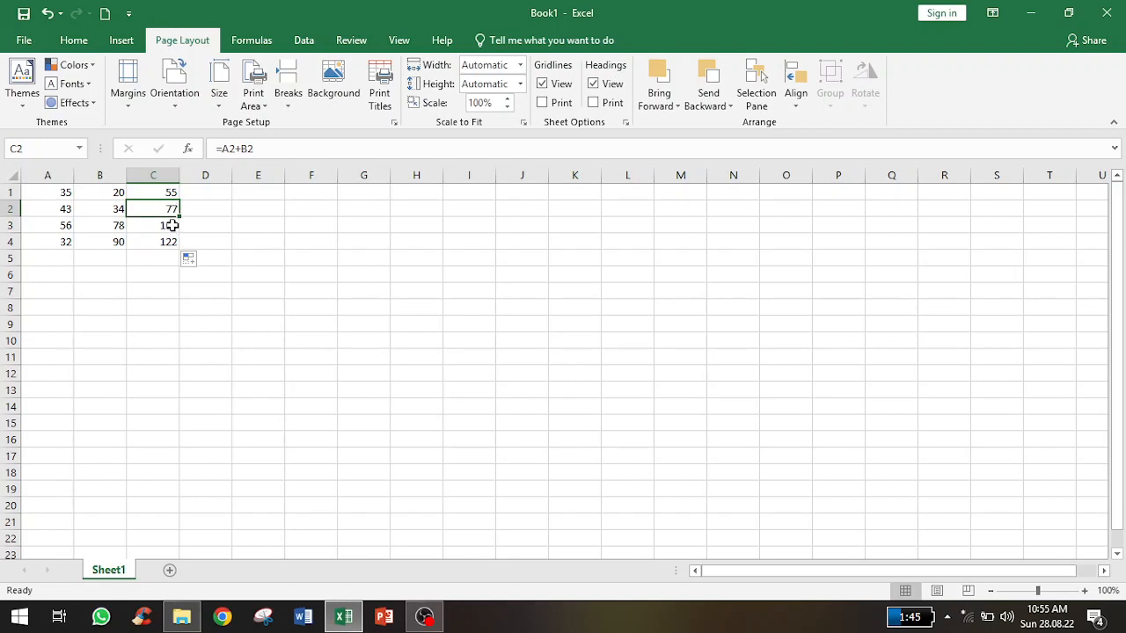
left_click(171, 225)
Step: Clear the addition formulas from cells C2:C4, keeping the one in C1
left_click_drag(171, 209, 173, 243)
key("Delete")
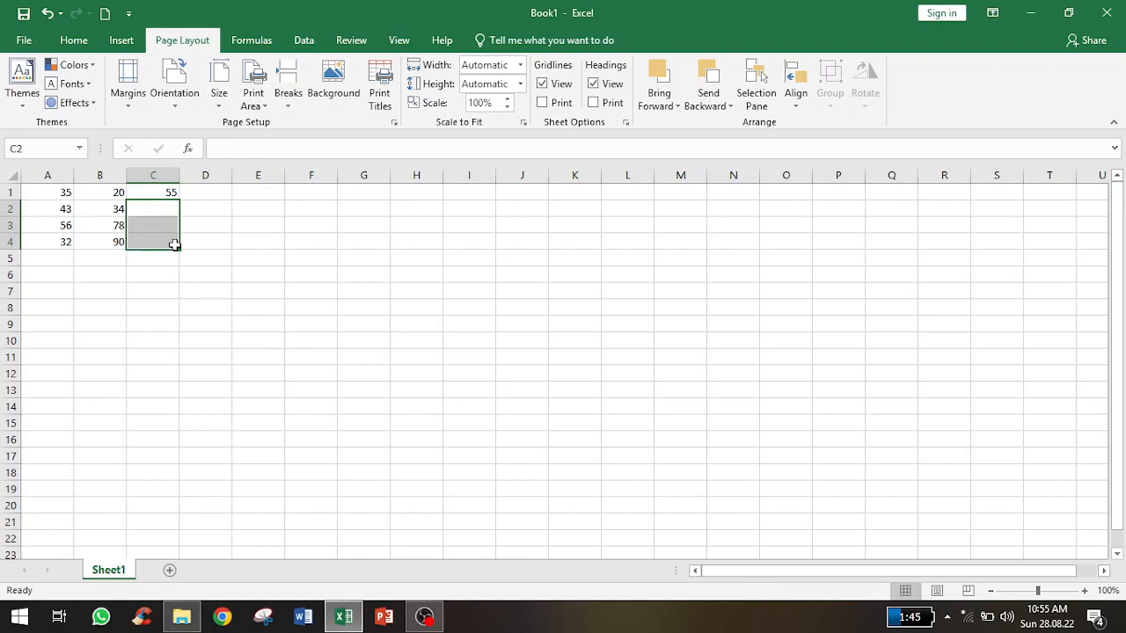
left_click(158, 194)
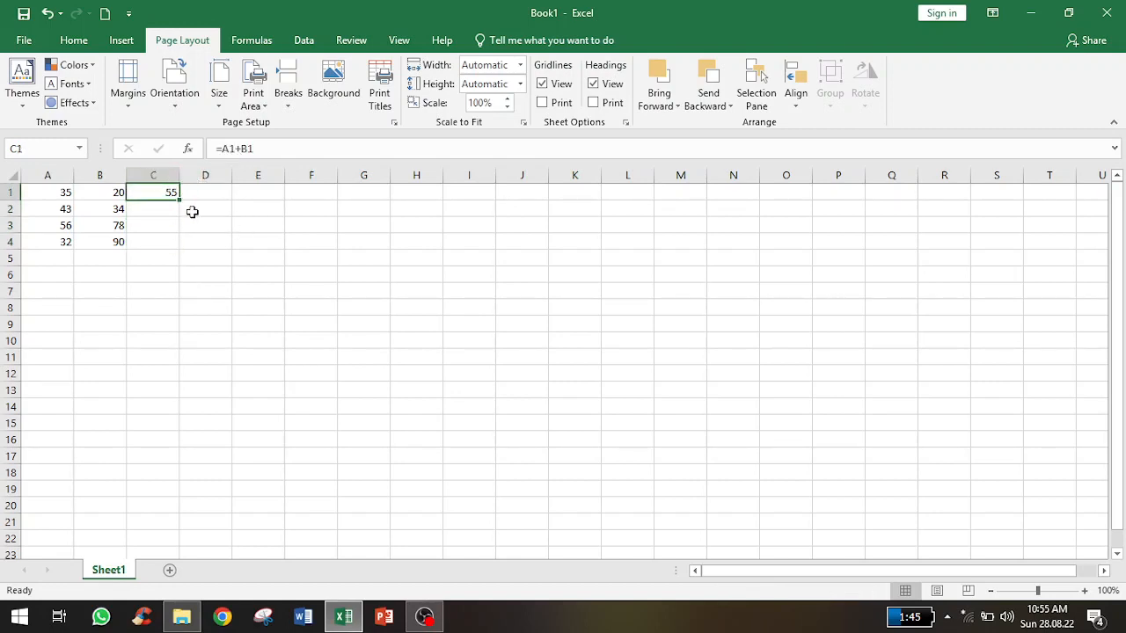
left_click(164, 208)
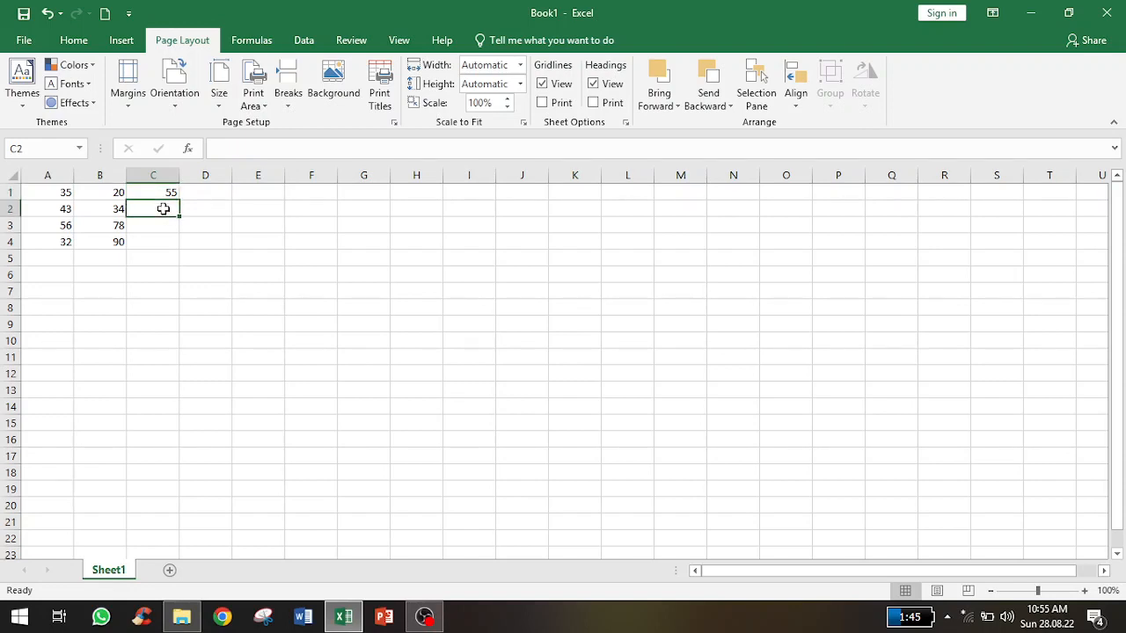
left_click(163, 191)
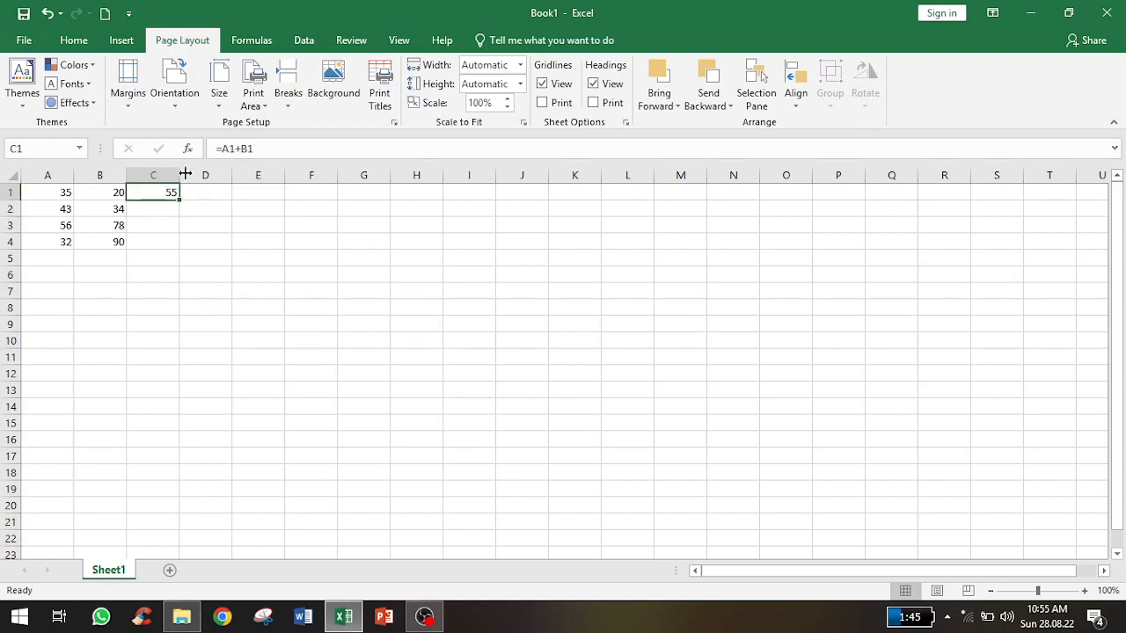
left_click(223, 148)
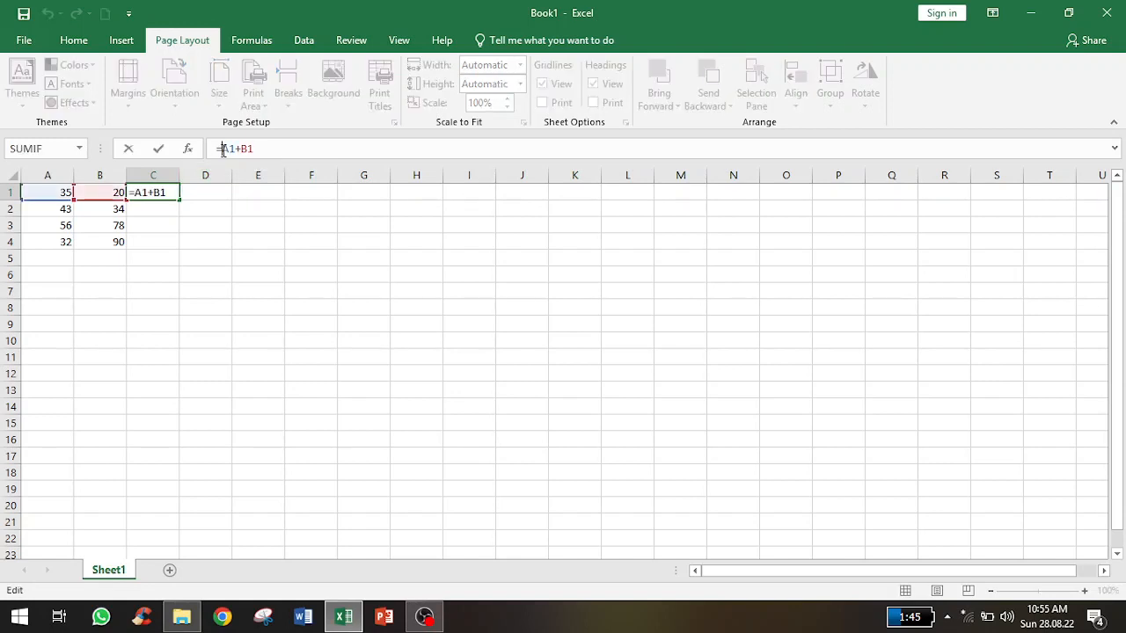
type("$")
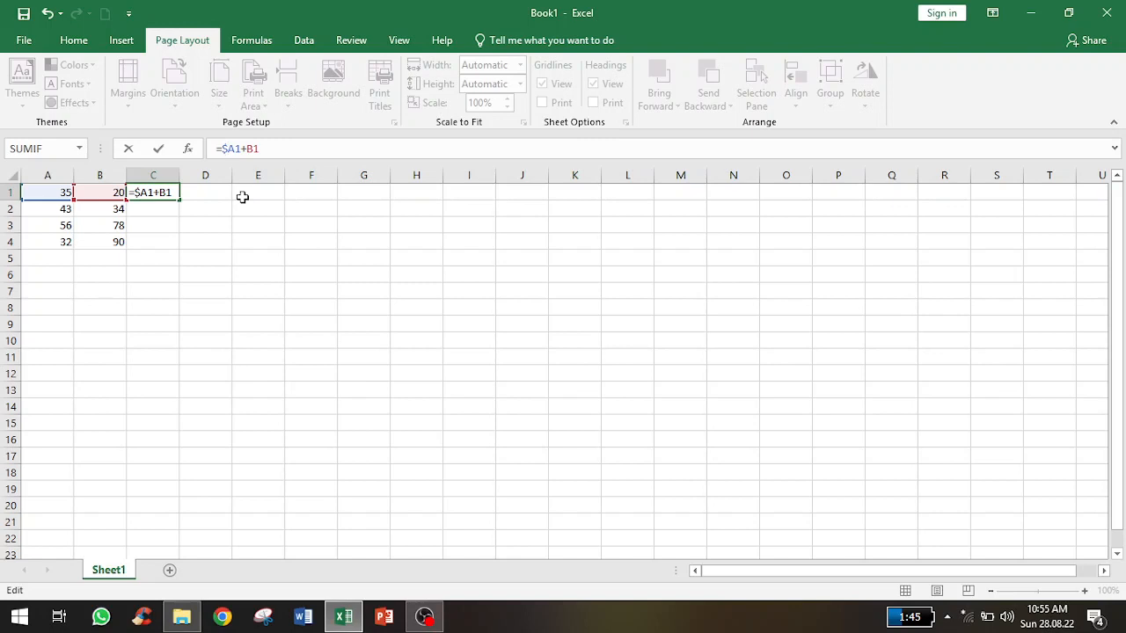
key("BackSpace")
key("Return")
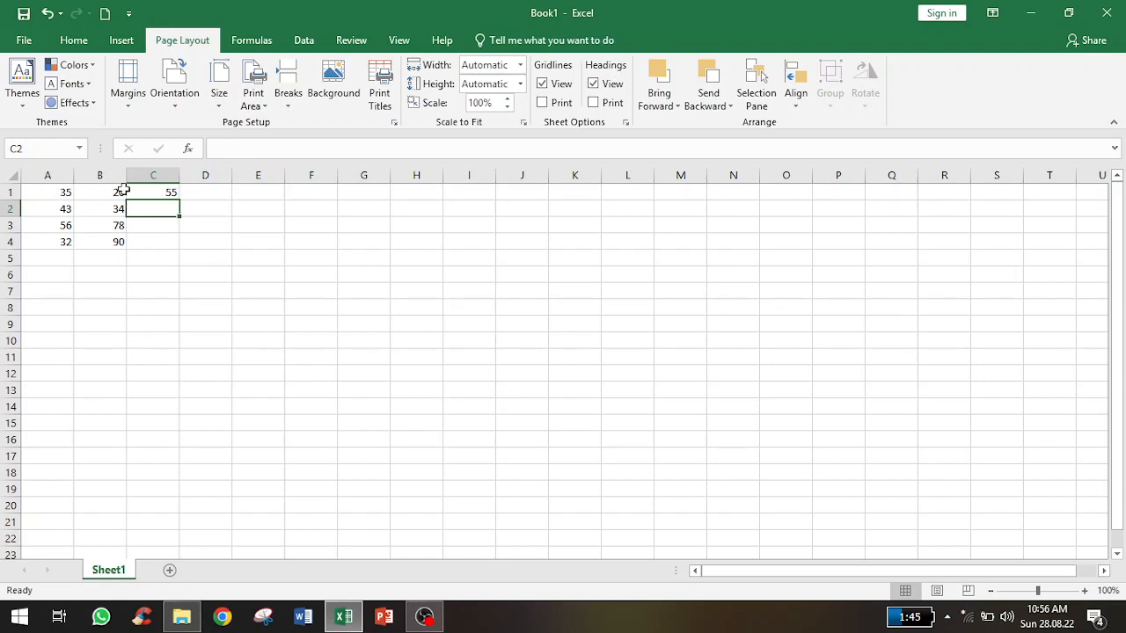
Step: Enter the formula =$A$1+$B$1 with absolute references in cell C2
left_click(223, 152)
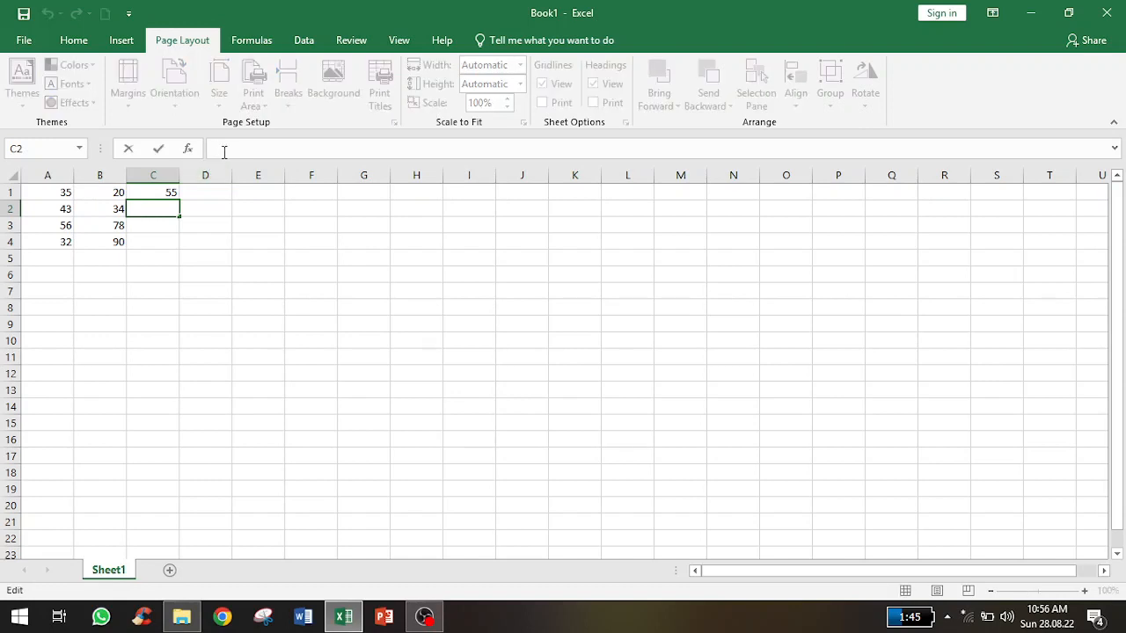
type("=")
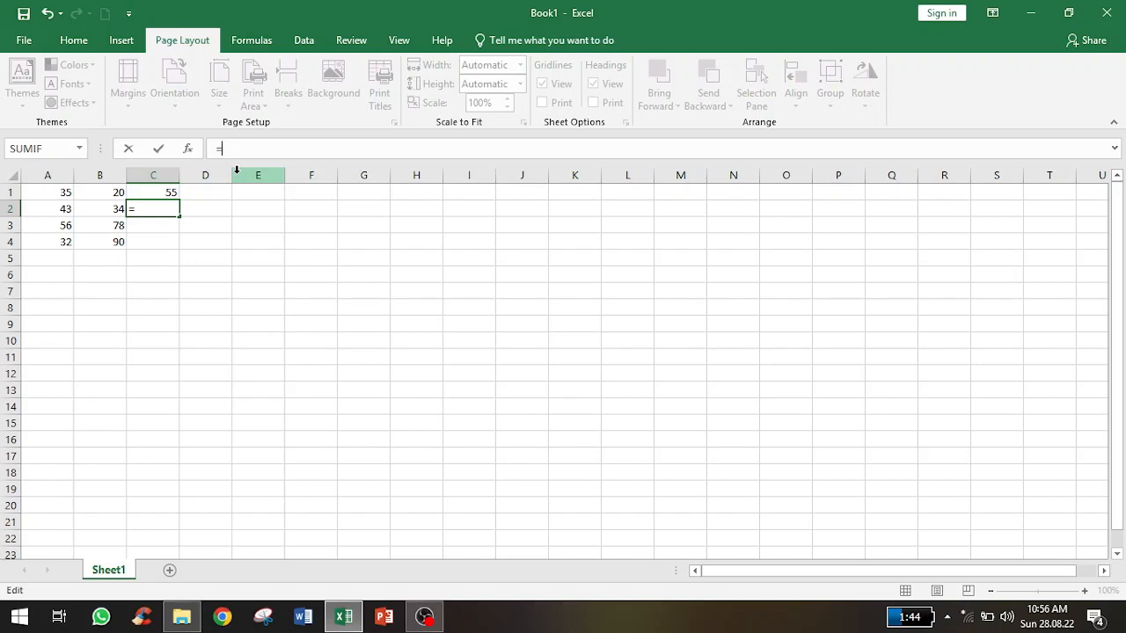
type("$A$1")
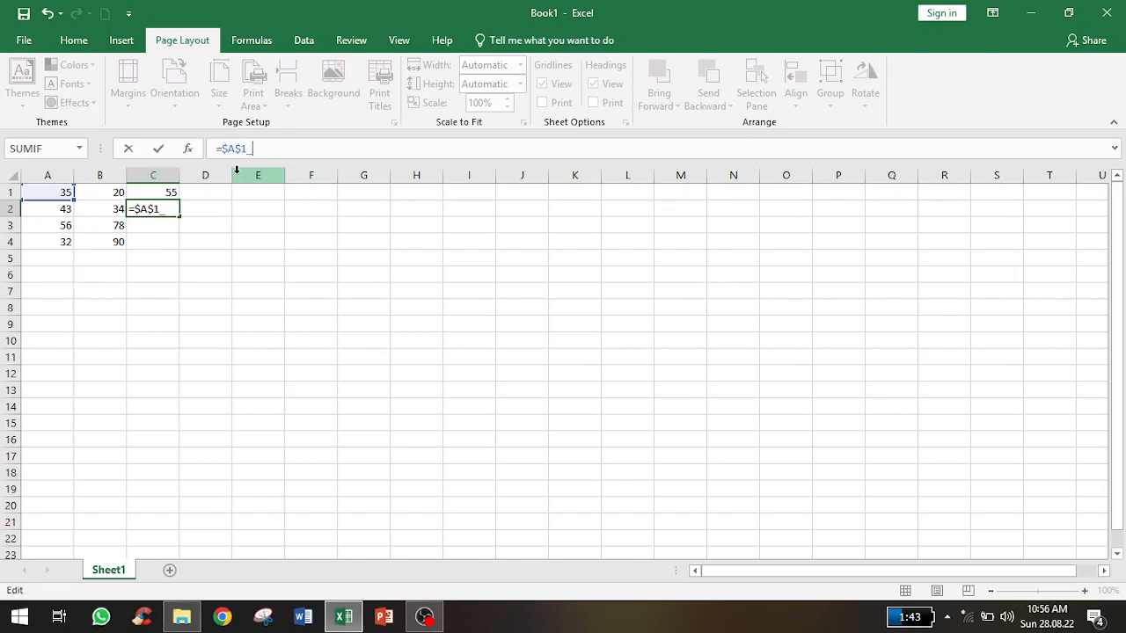
type("+$b")
key("BackSpace")
type("B$1")
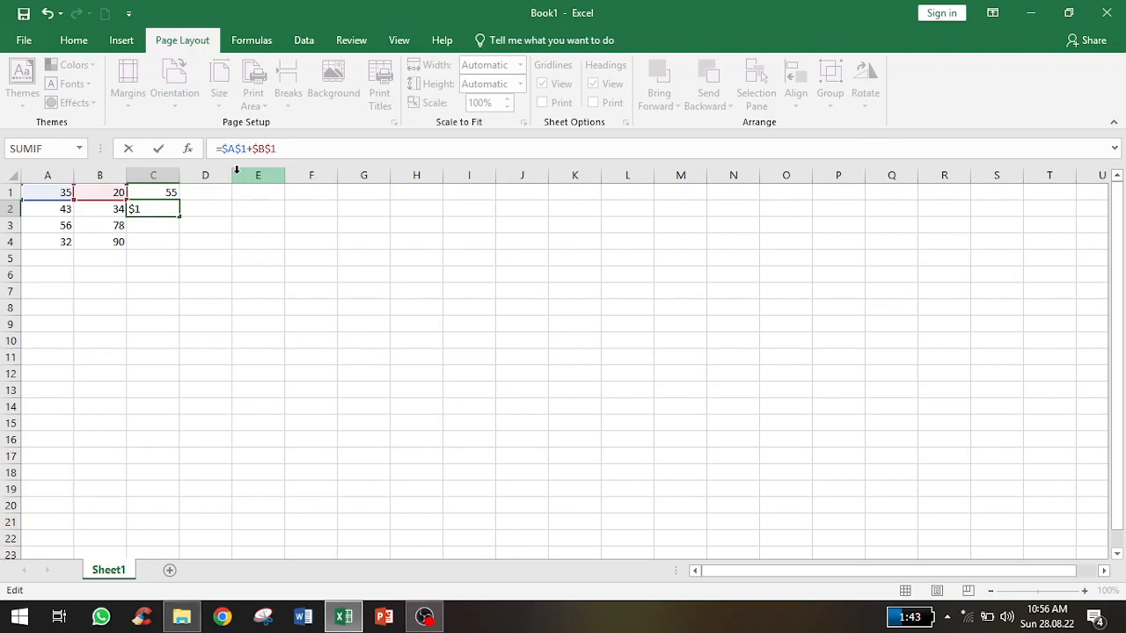
key("Return")
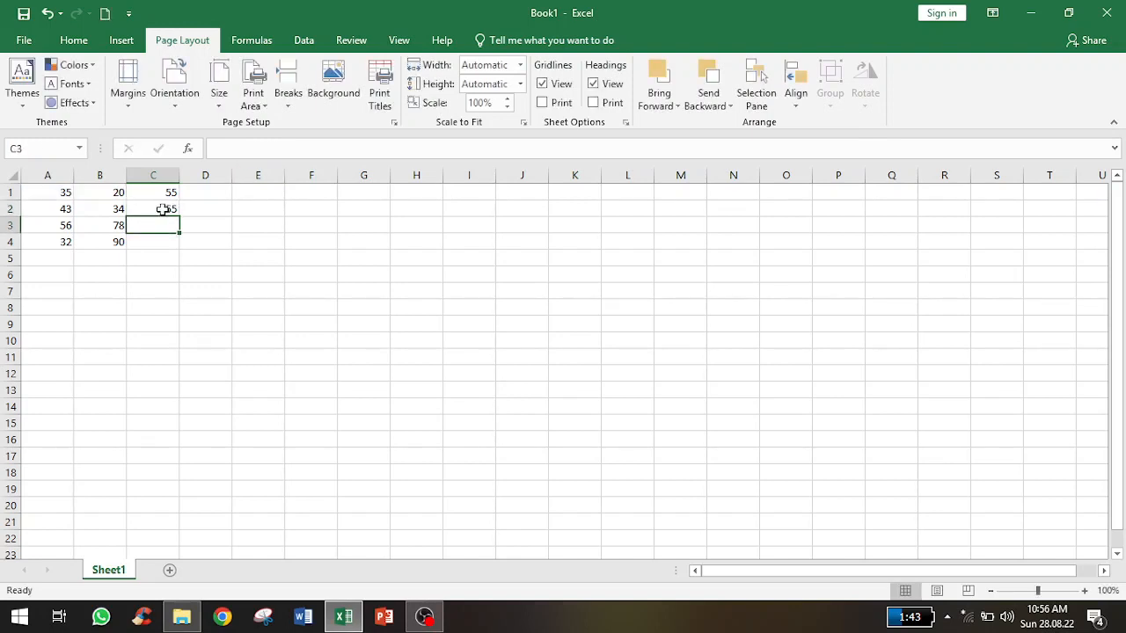
Step: Copy the absolute-reference formula from C2 down to C4 and inspect the cells that C2 refers to
left_click(165, 210)
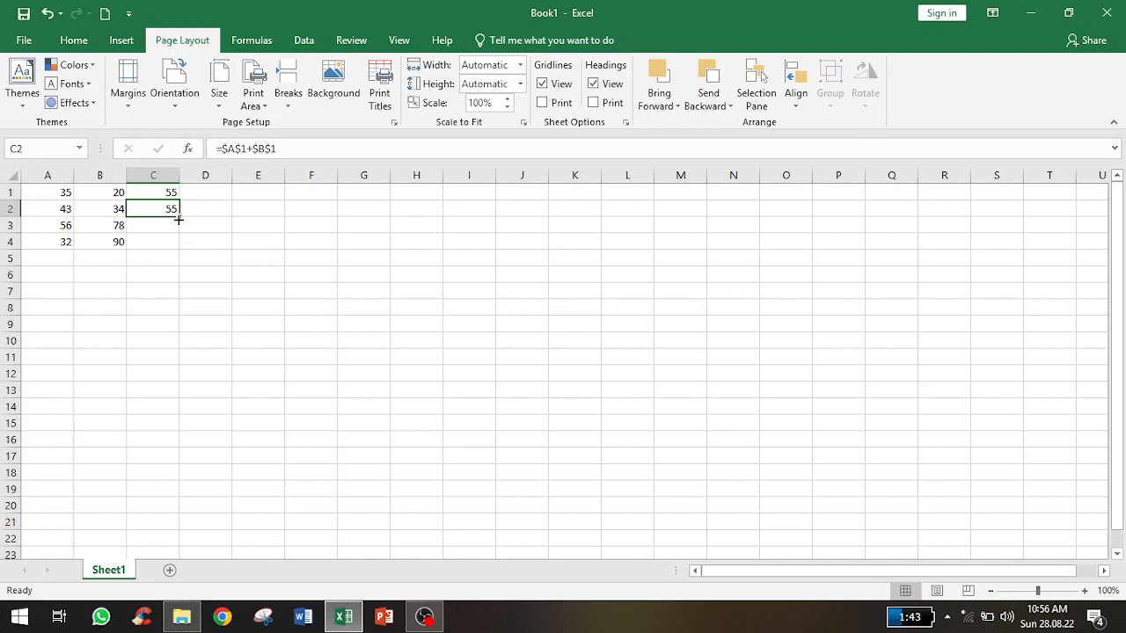
left_click_drag(178, 219, 180, 250)
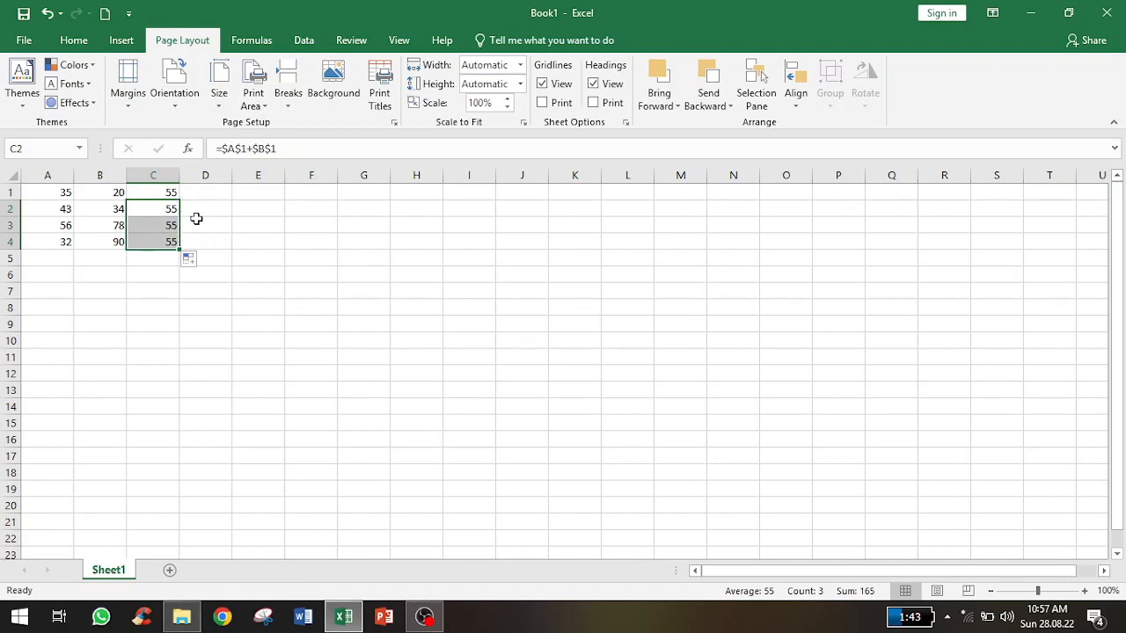
double_click(167, 209)
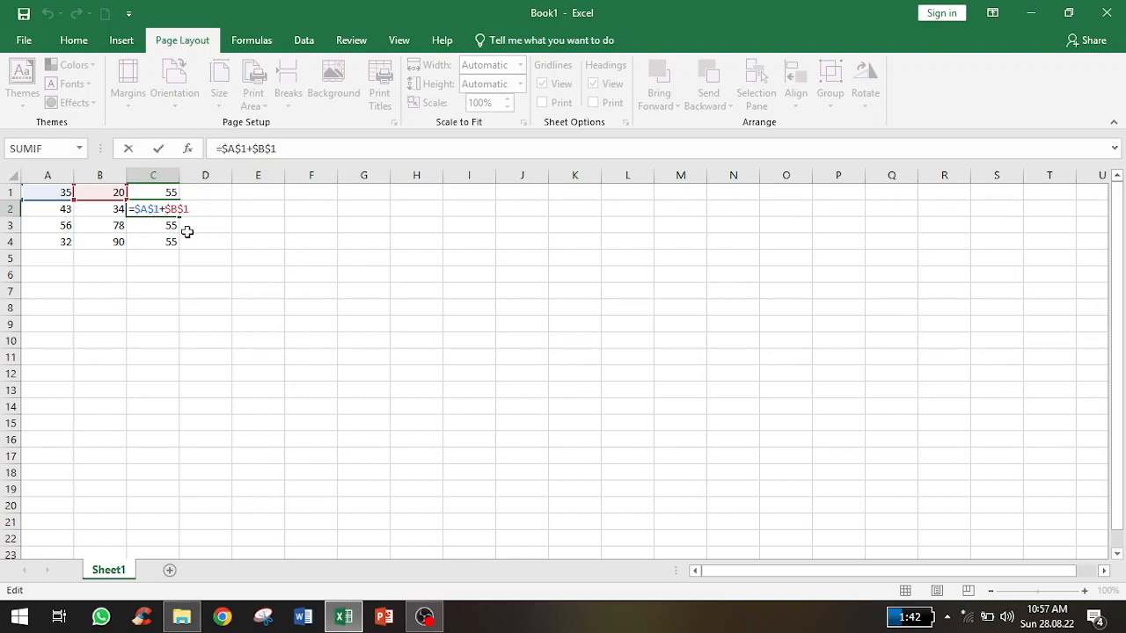
key("Return")
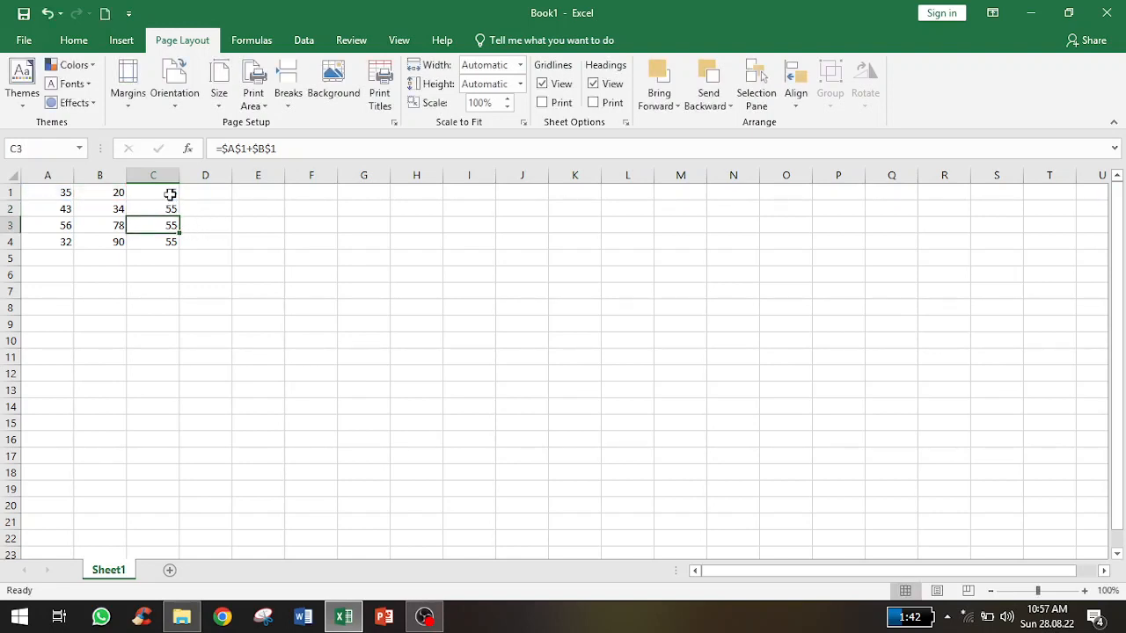
Step: Copy the relative formula from C1 across into D1 and inspect the cells the copy refers to
left_click(170, 194)
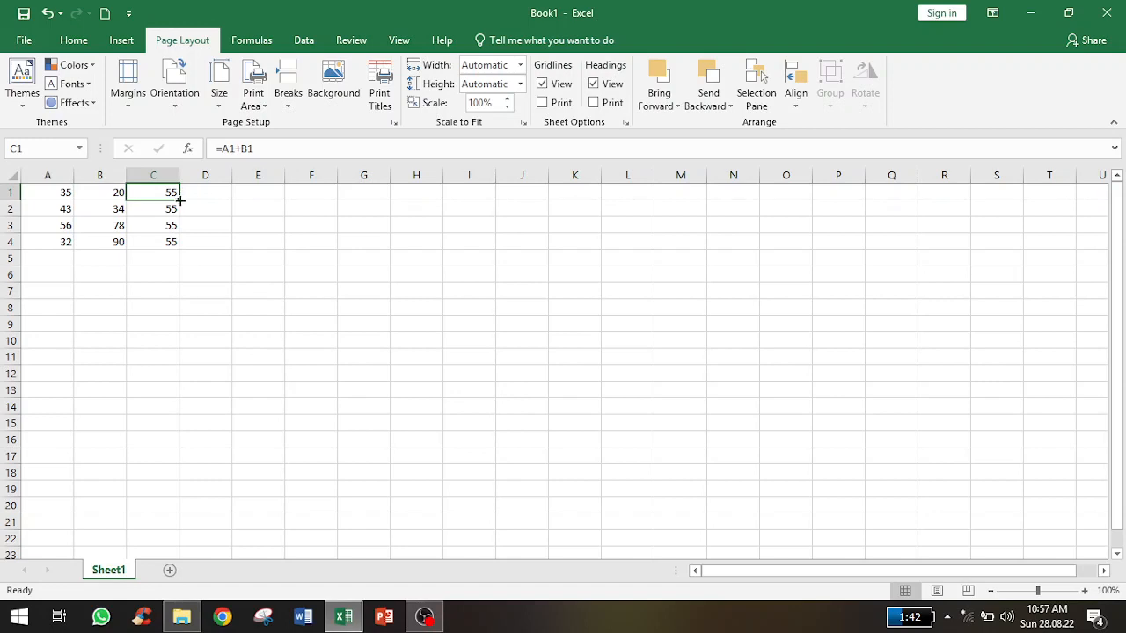
left_click_drag(179, 200, 226, 205)
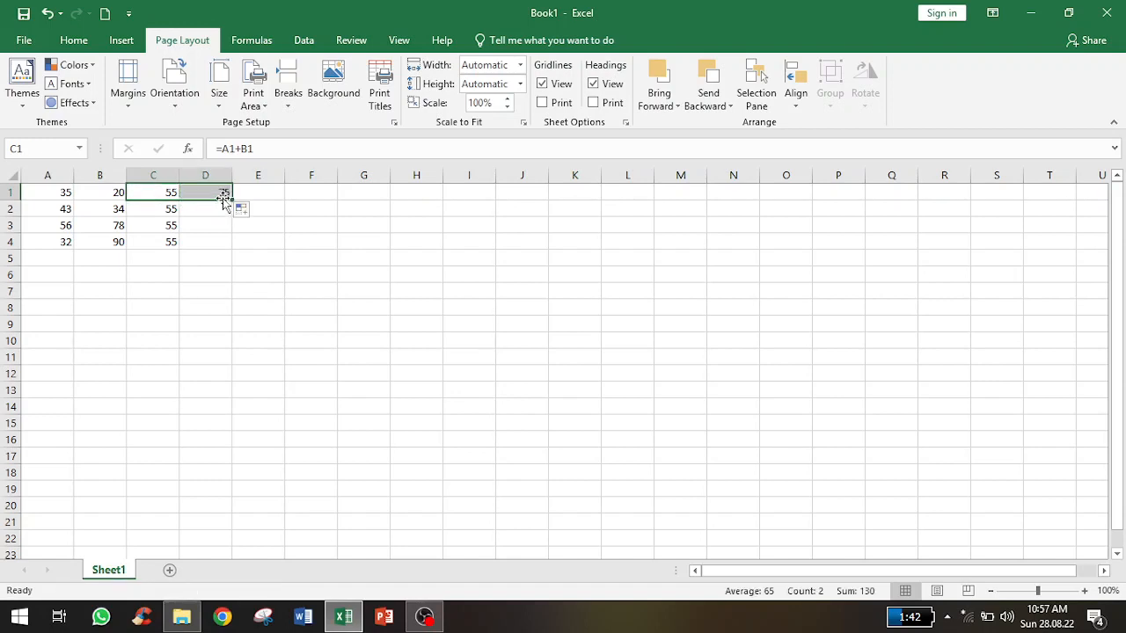
double_click(212, 192)
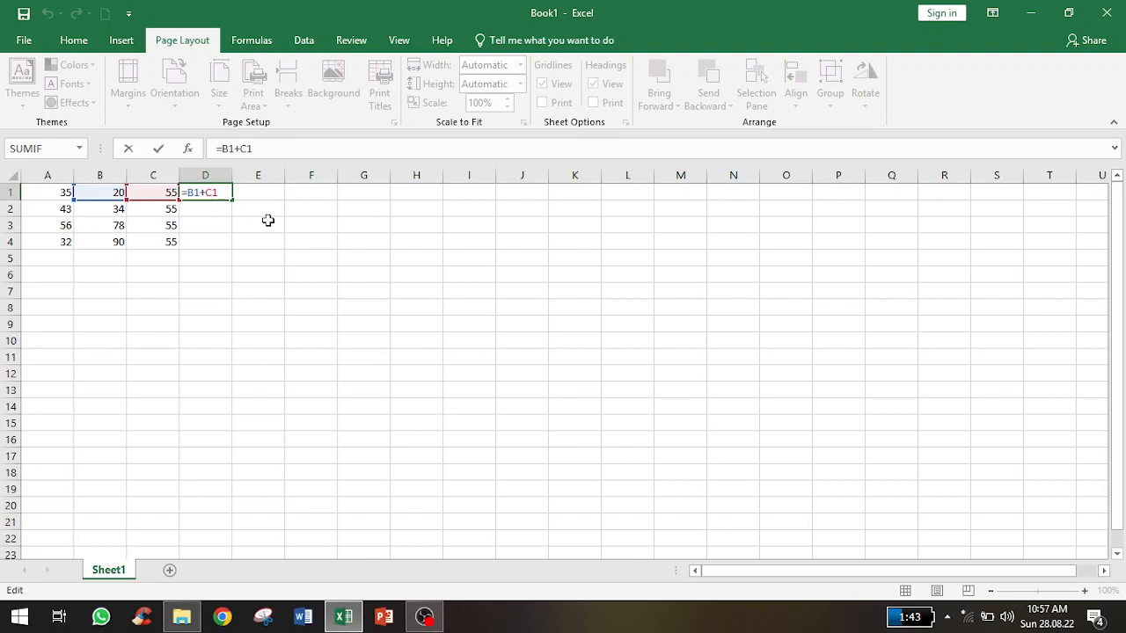
Step: Close the formula inspection in D1 and clear the copied formula from that cell
key("Return")
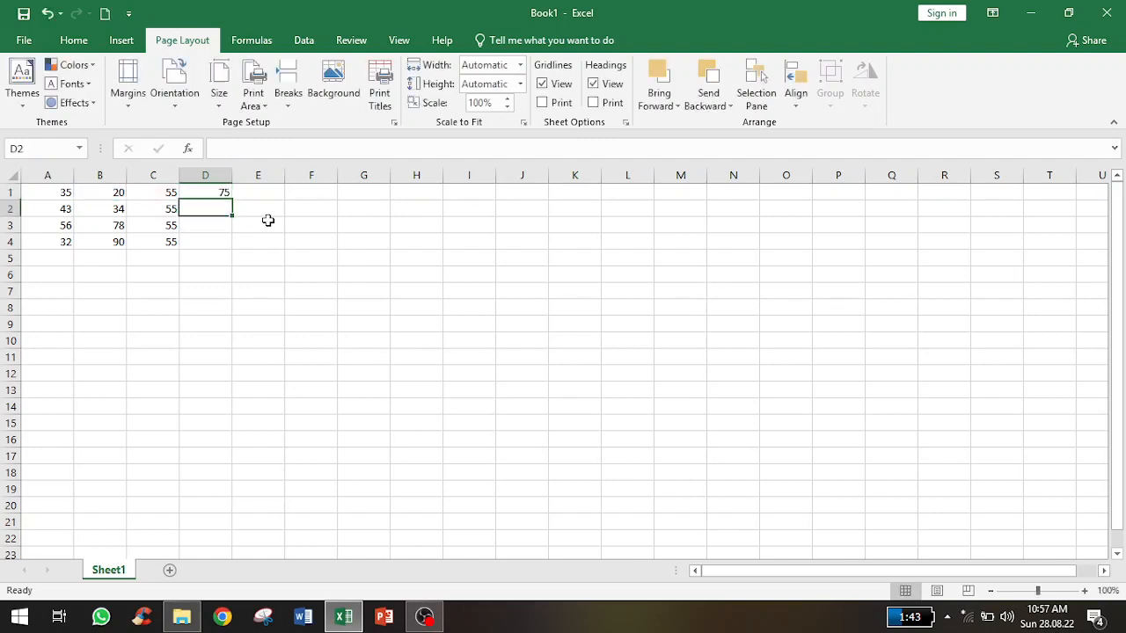
left_click(218, 193)
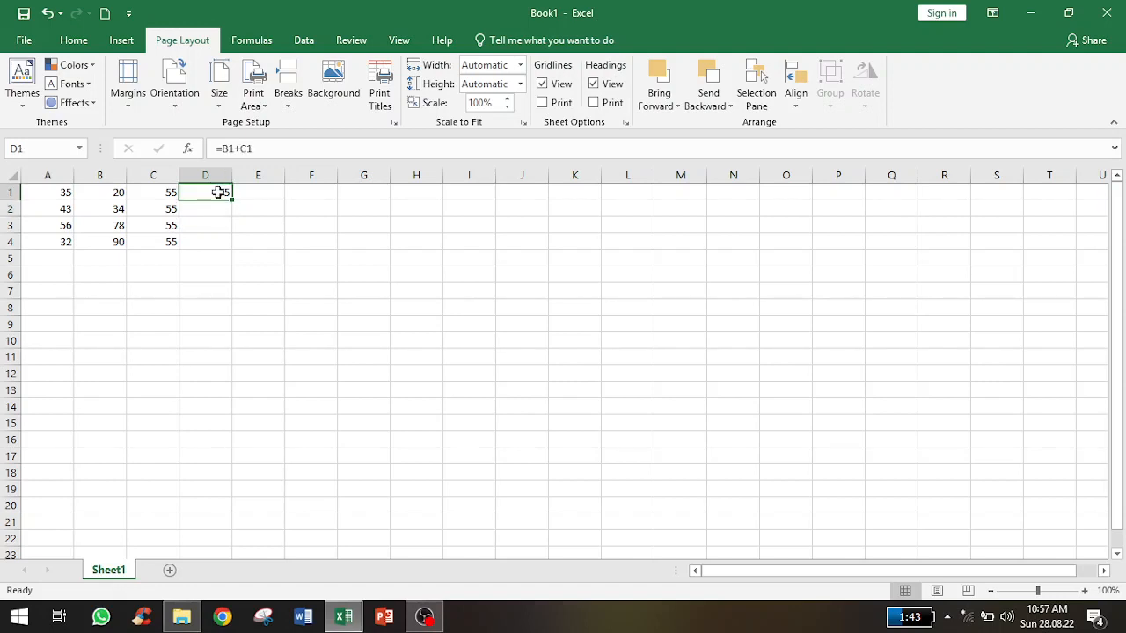
key("Delete")
Step: Copy the absolute-reference formula from C4 down to C13 and inspect the formula in one of the copies
left_click(172, 245)
left_click_drag(179, 250, 180, 396)
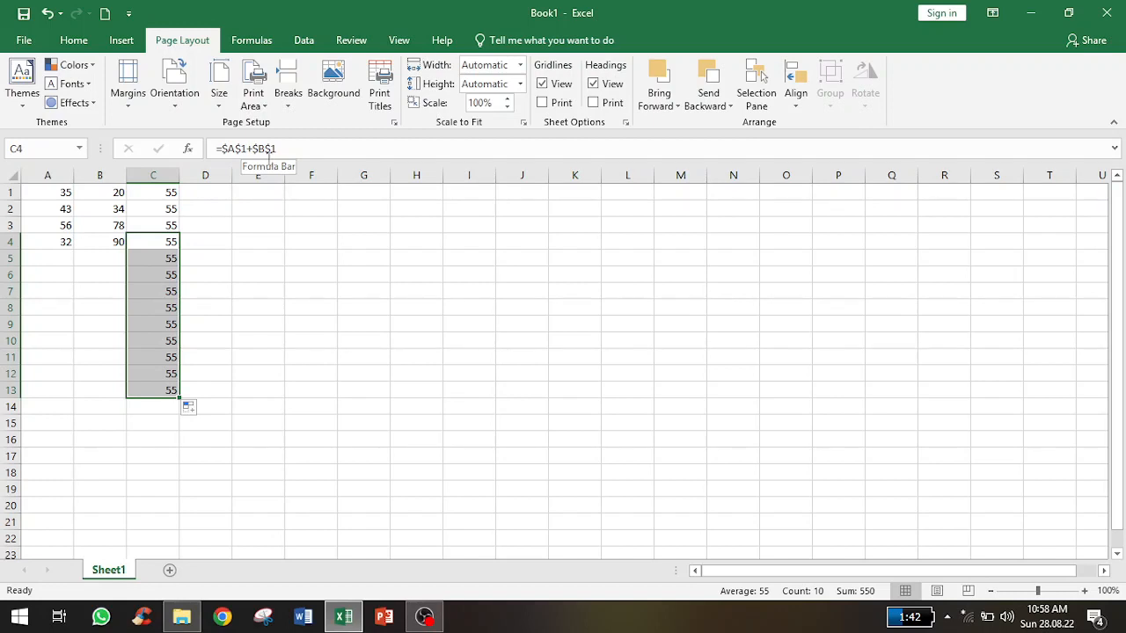
left_click(57, 191)
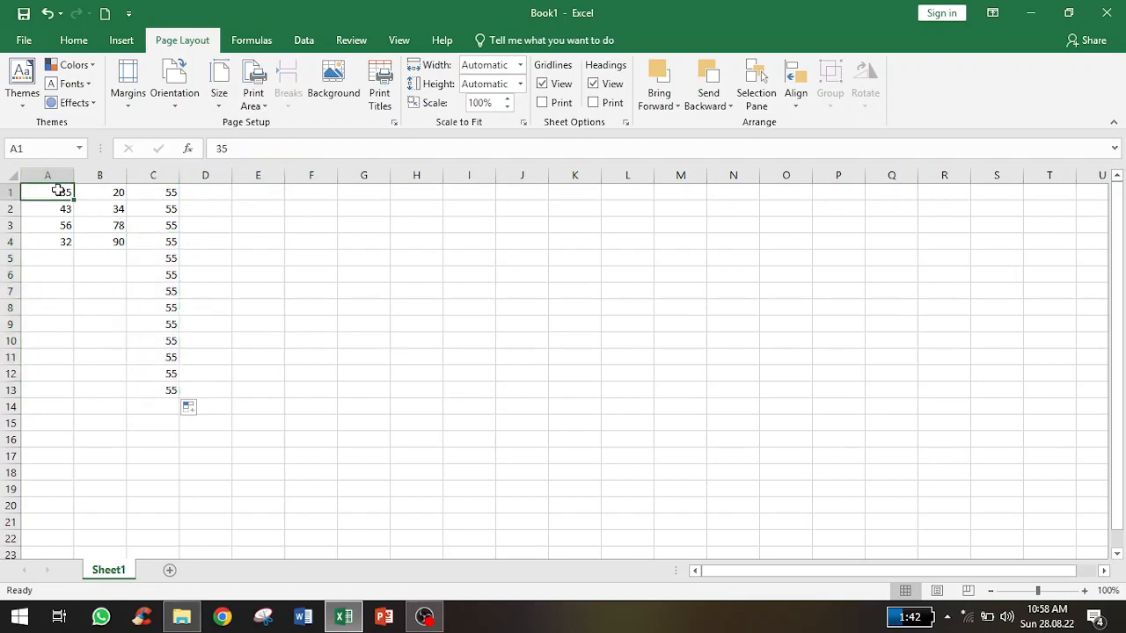
left_click(161, 286)
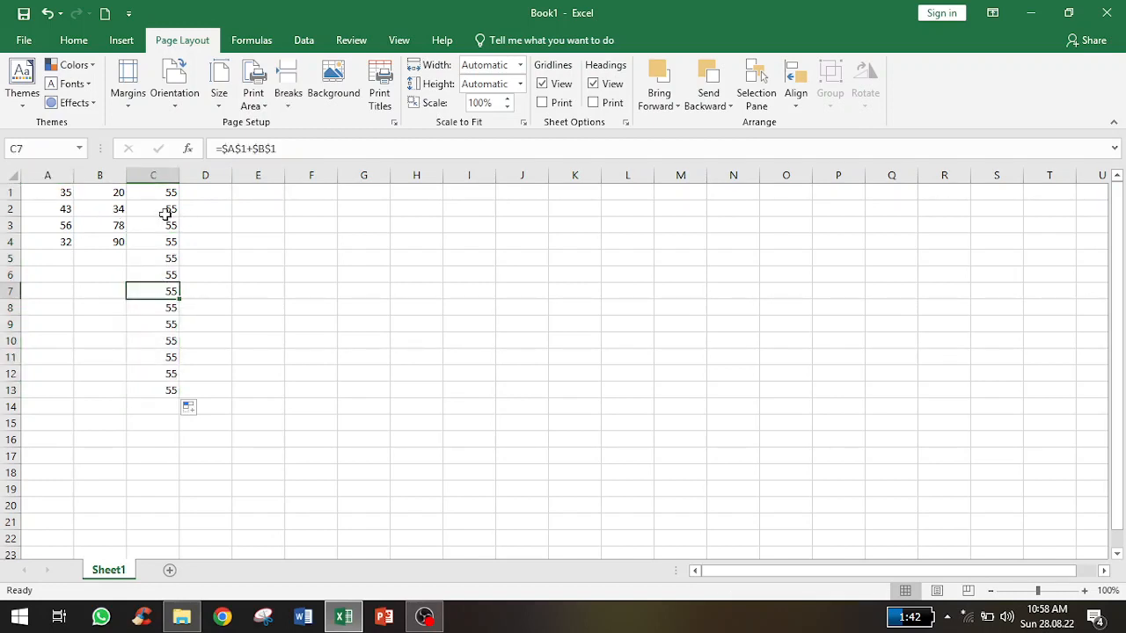
Step: Change the formula in C6 to =$A$1+$B1, leaving the row of the B reference relative
left_click(172, 270)
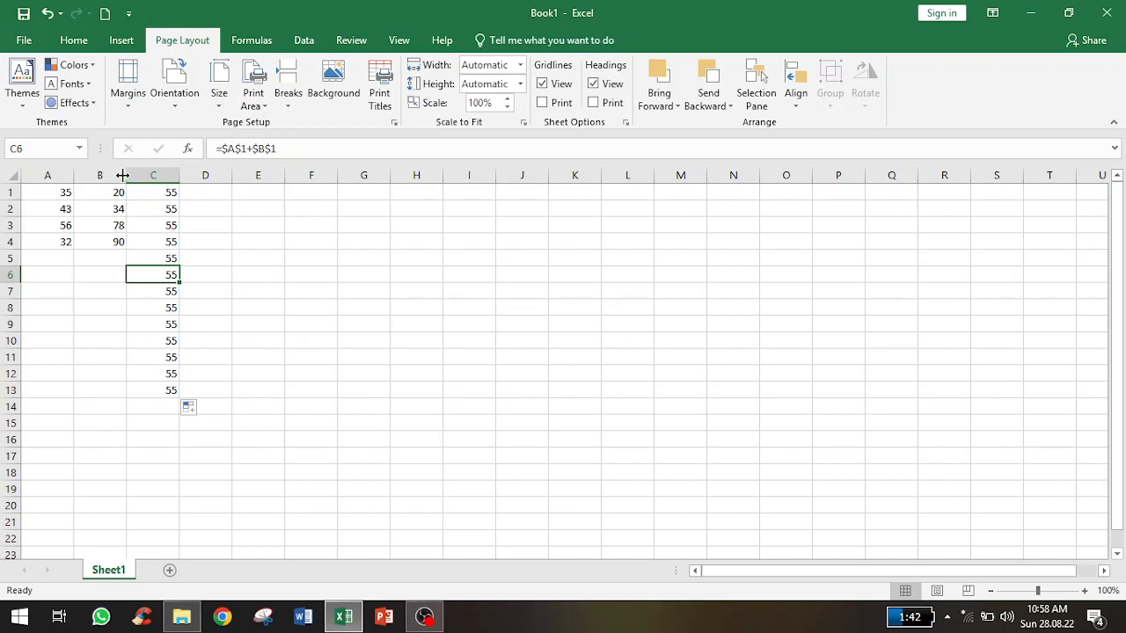
left_click(277, 149)
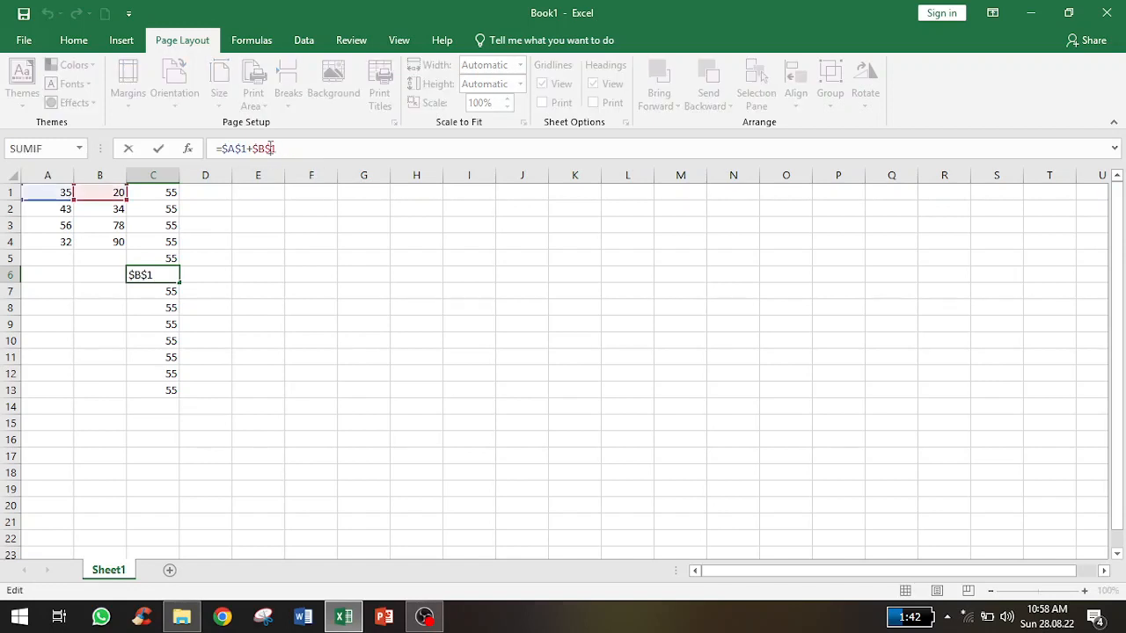
left_click(271, 149)
key("BackSpace")
type("$")
key("Return")
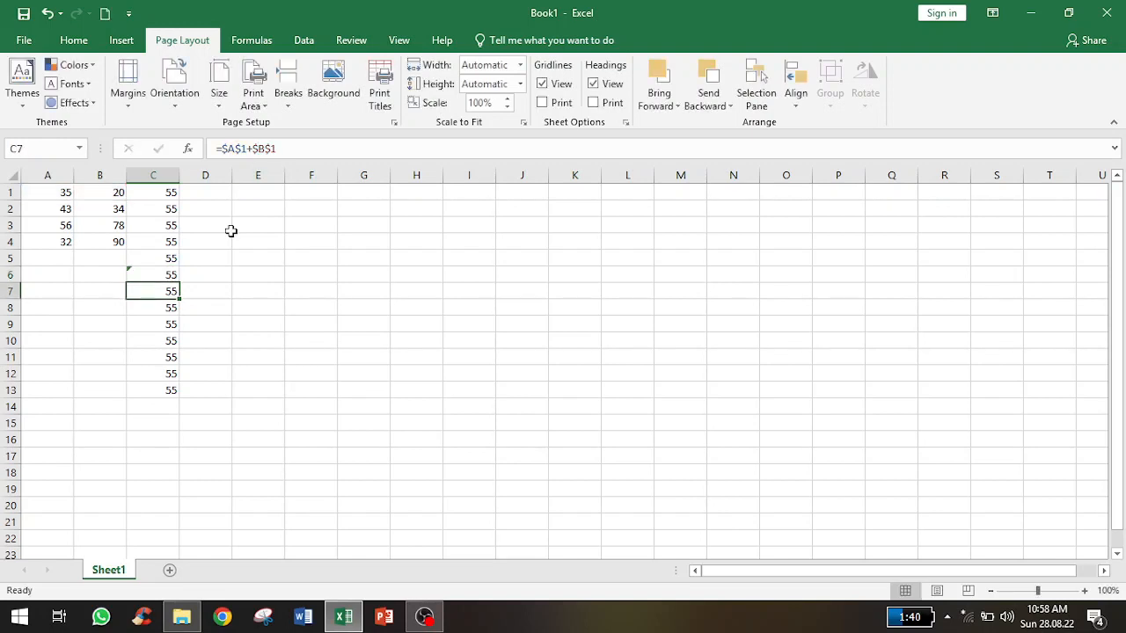
Step: Copy the mixed-reference formula from C6 down to C13 and inspect the formulas in C7 and C8
left_click(161, 274)
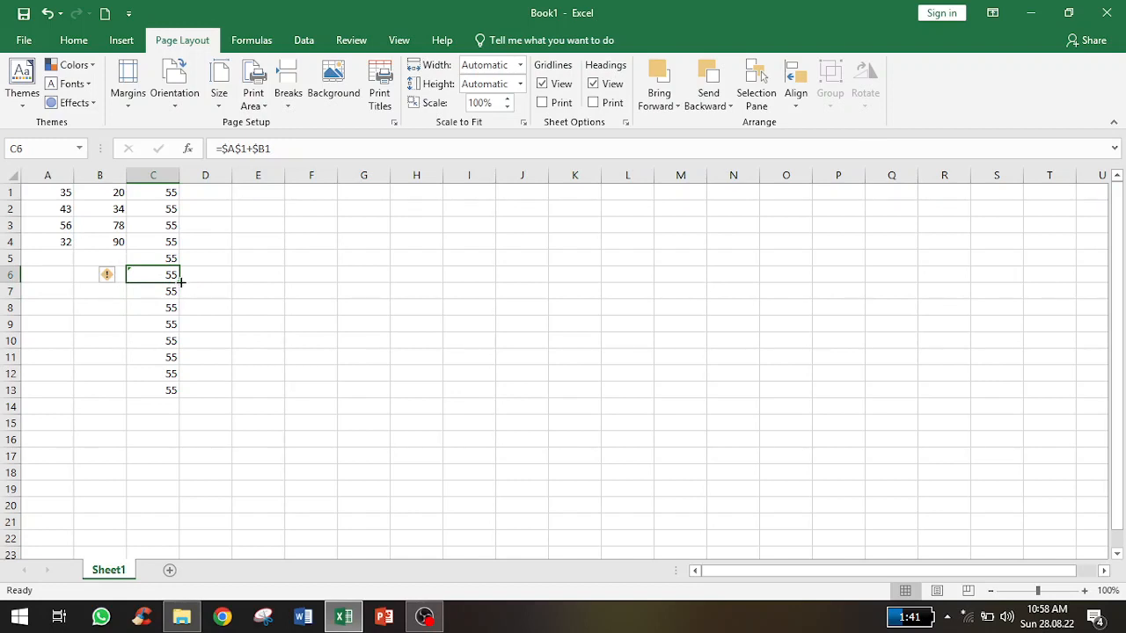
left_click_drag(181, 282, 177, 396)
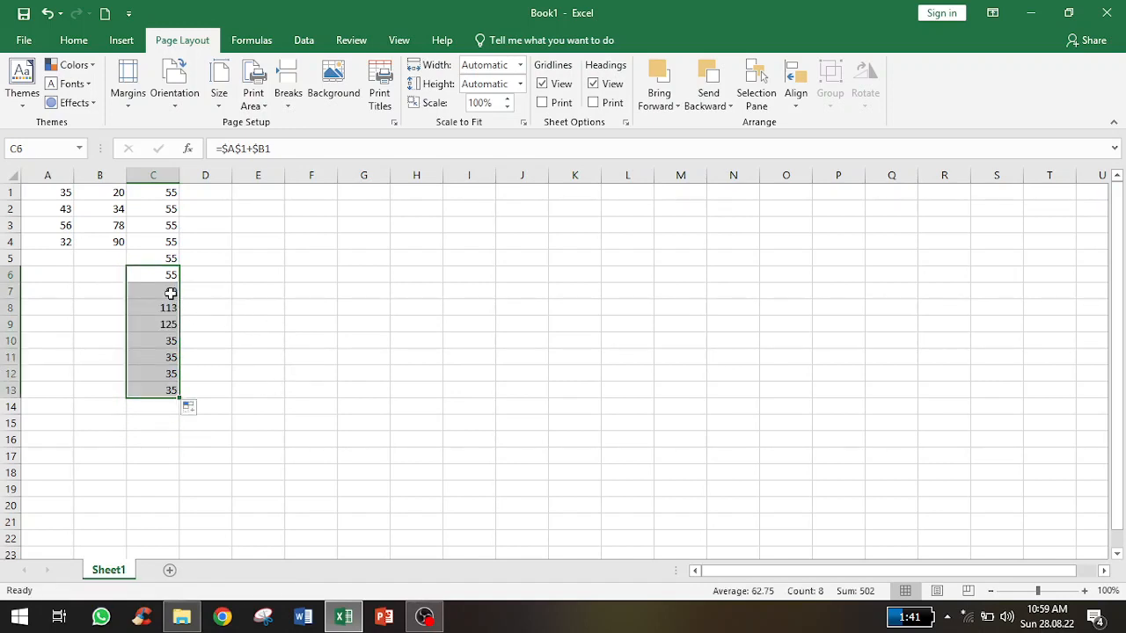
left_click(171, 292)
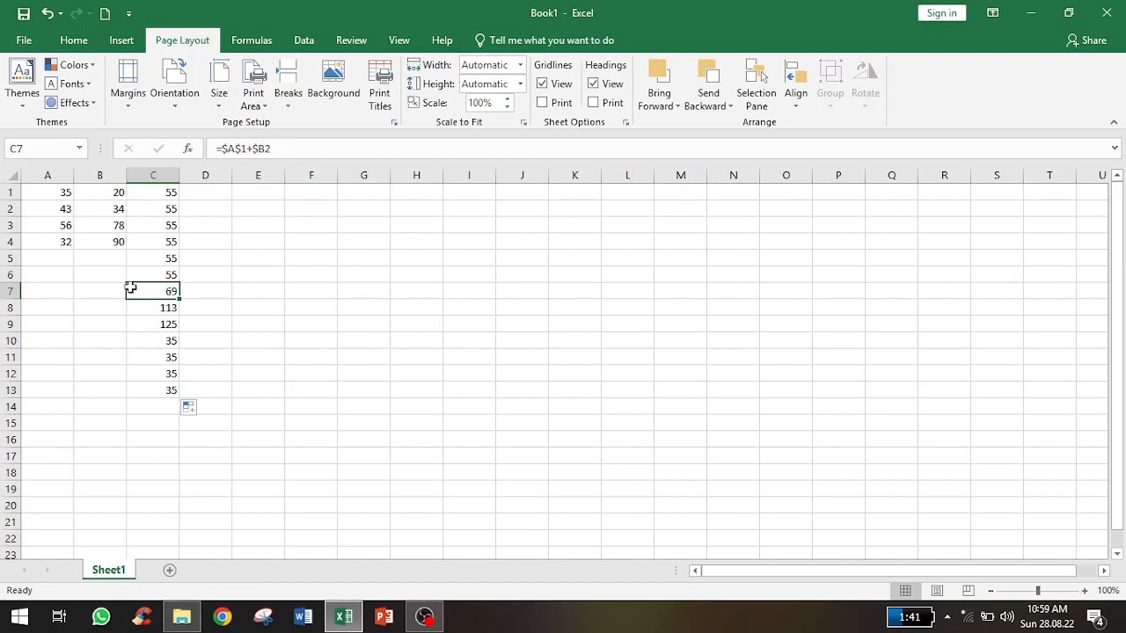
left_click(158, 308)
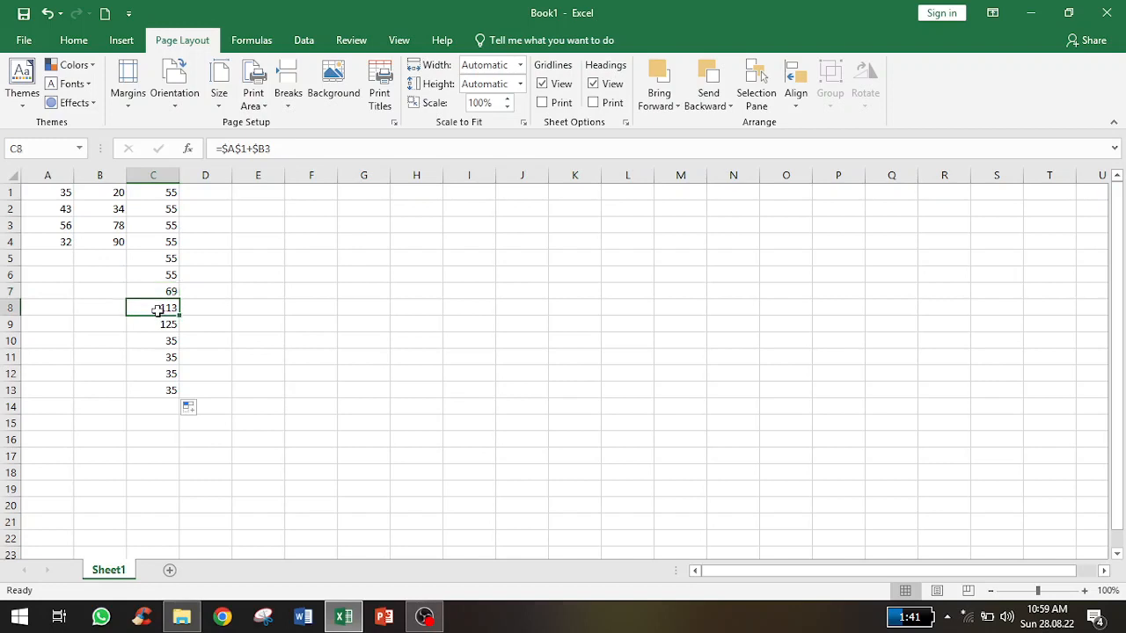
left_click(57, 191)
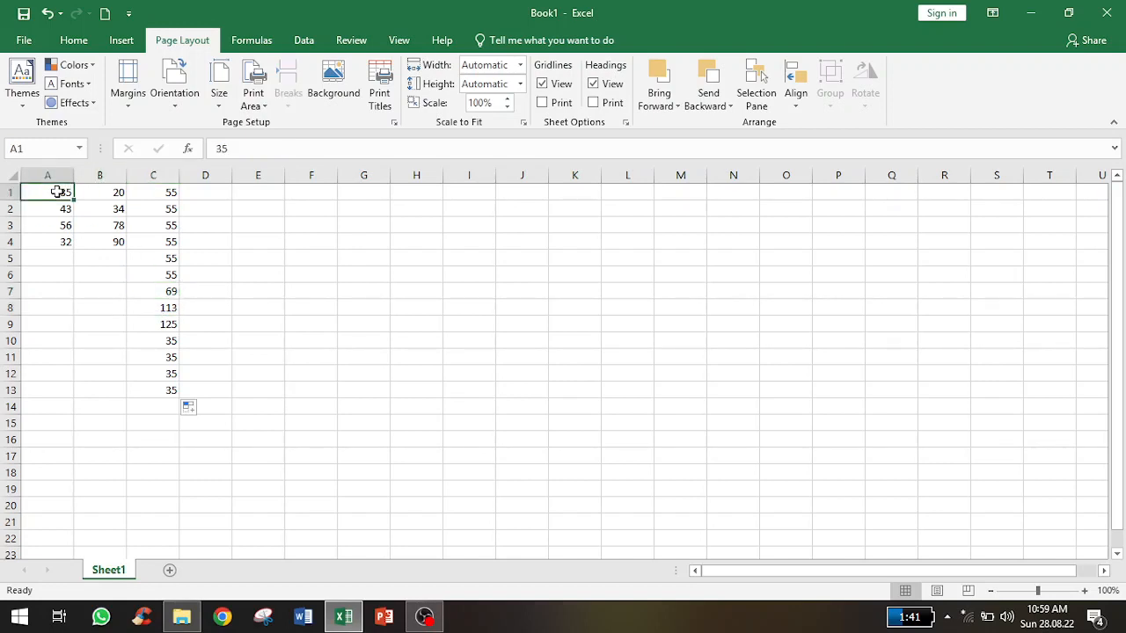
left_click(168, 308)
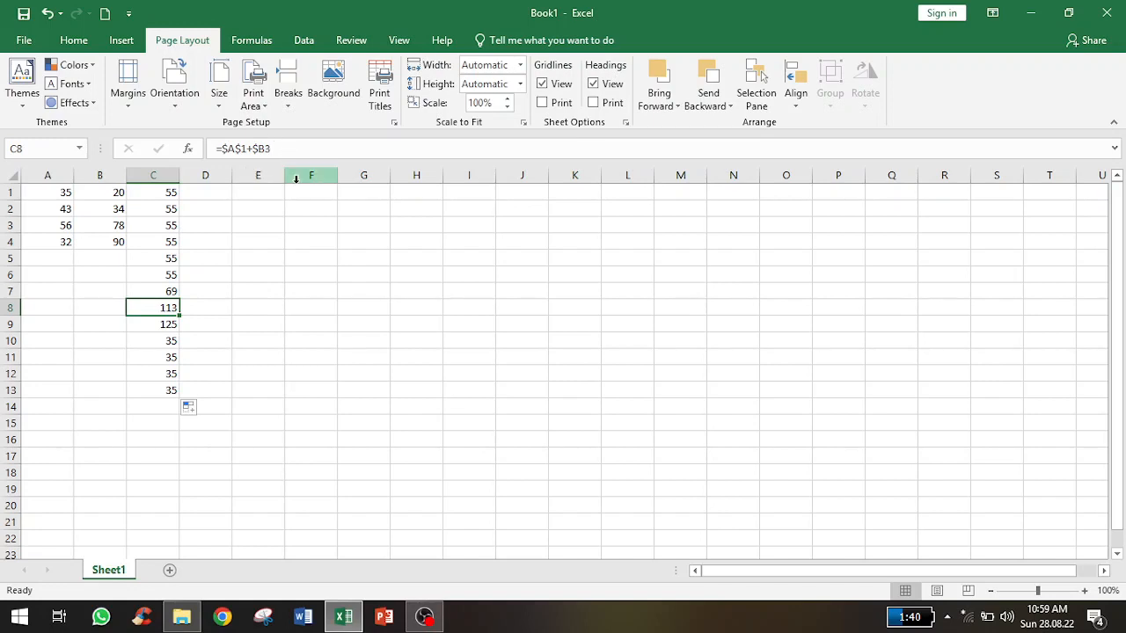
Step: Enter the starting numbers 1 in cell G2 and 2 in cell G3
left_click(274, 220)
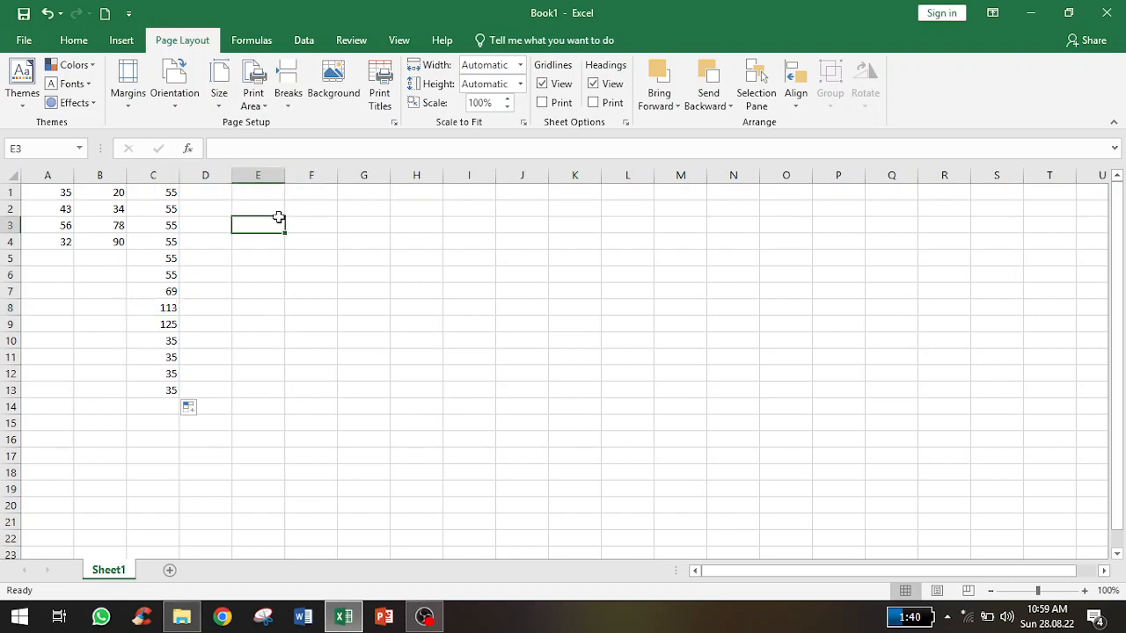
left_click(317, 231)
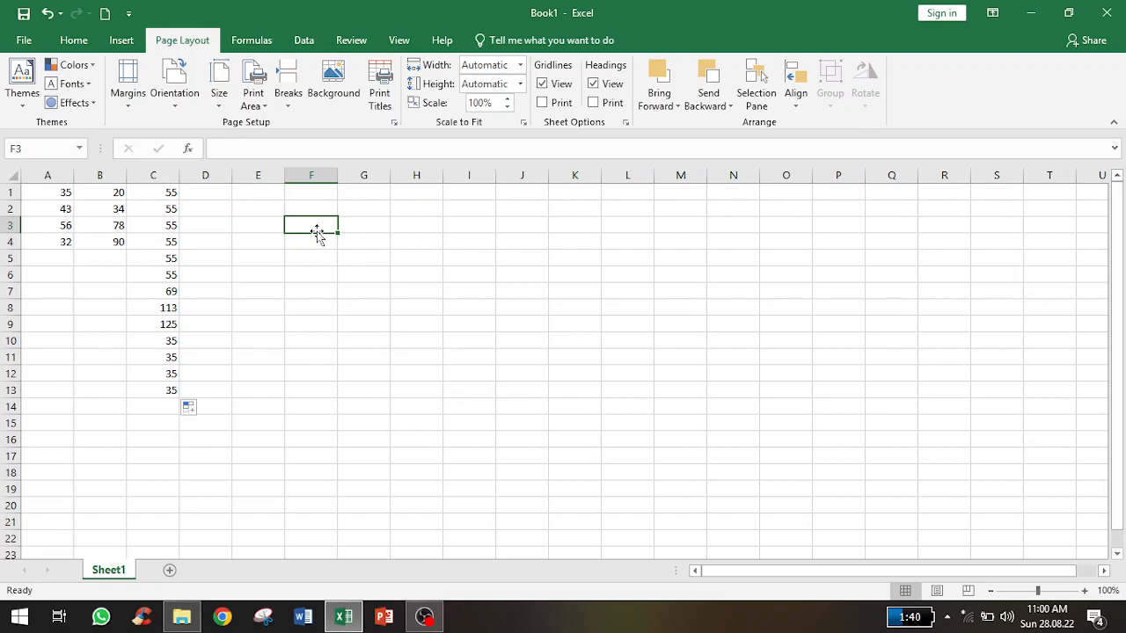
left_click(364, 211)
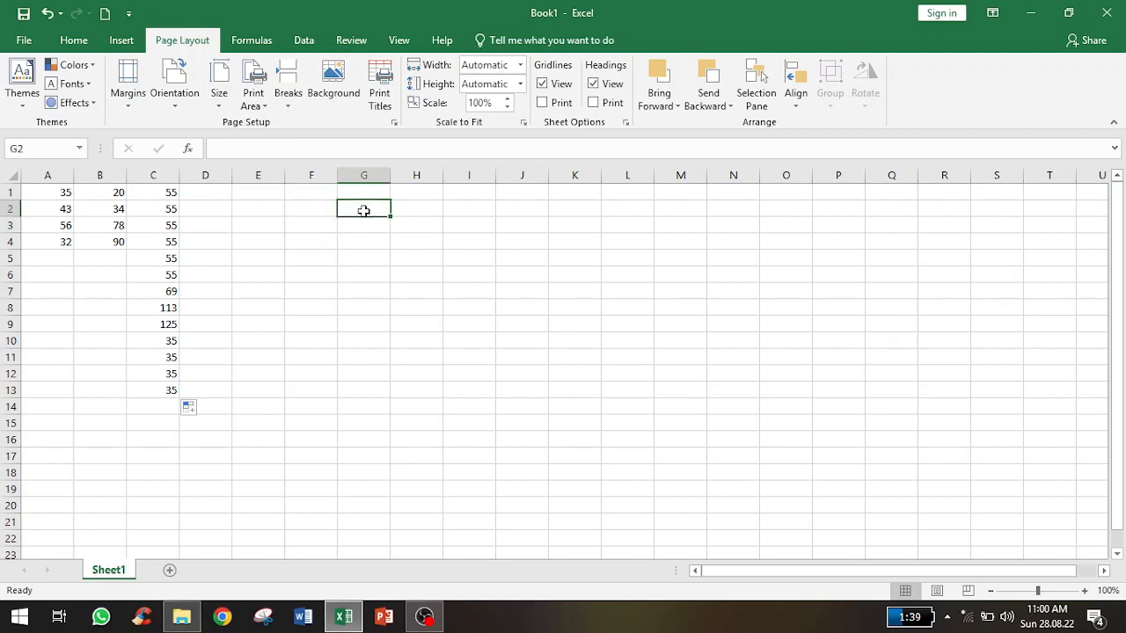
type("1")
key("Return")
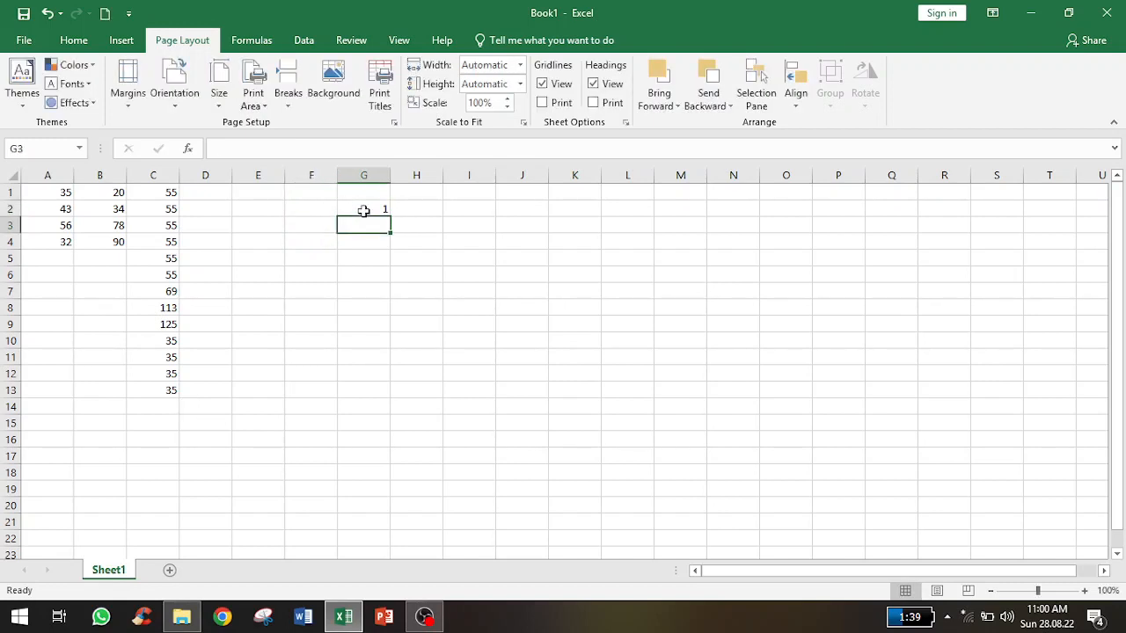
type("2")
key("Return")
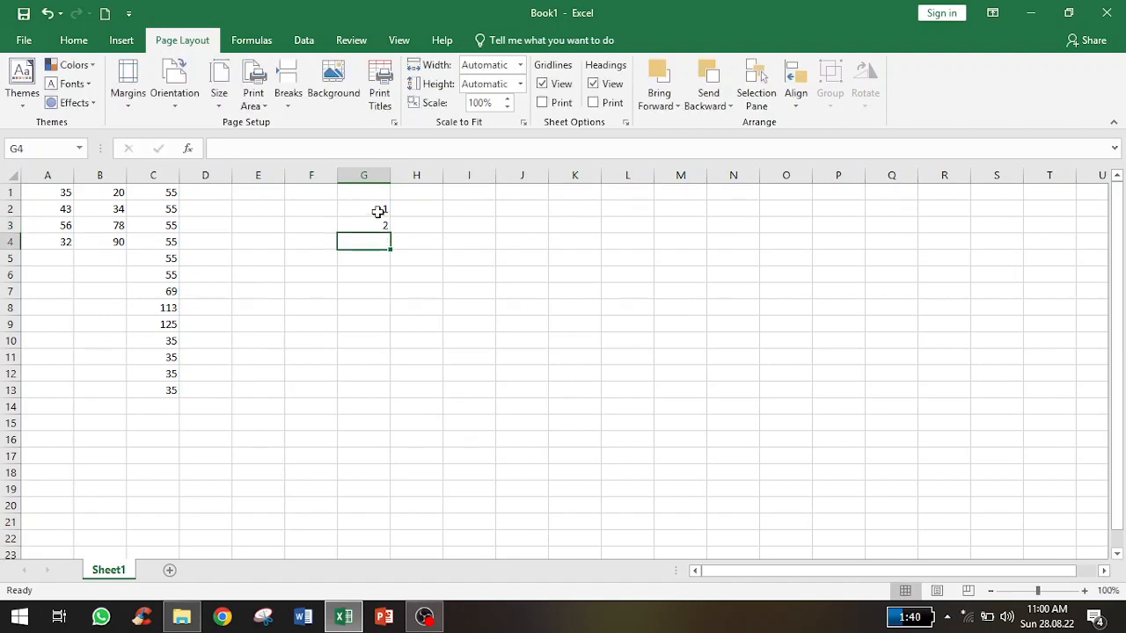
Step: Try extending the number series from G2:G3 down to G16, and undo the fill
left_click_drag(379, 211, 382, 222)
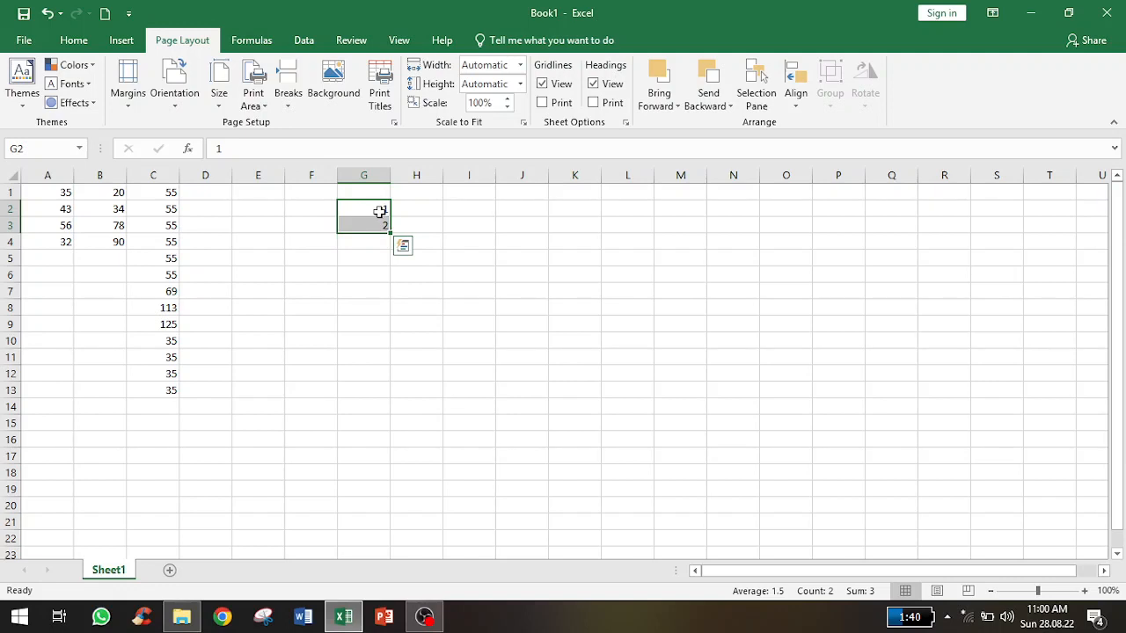
mouse_move(390, 239)
left_mouse_down()
mouse_move(390, 258)
mouse_move(386, 226)
left_mouse_up()
left_click(381, 210)
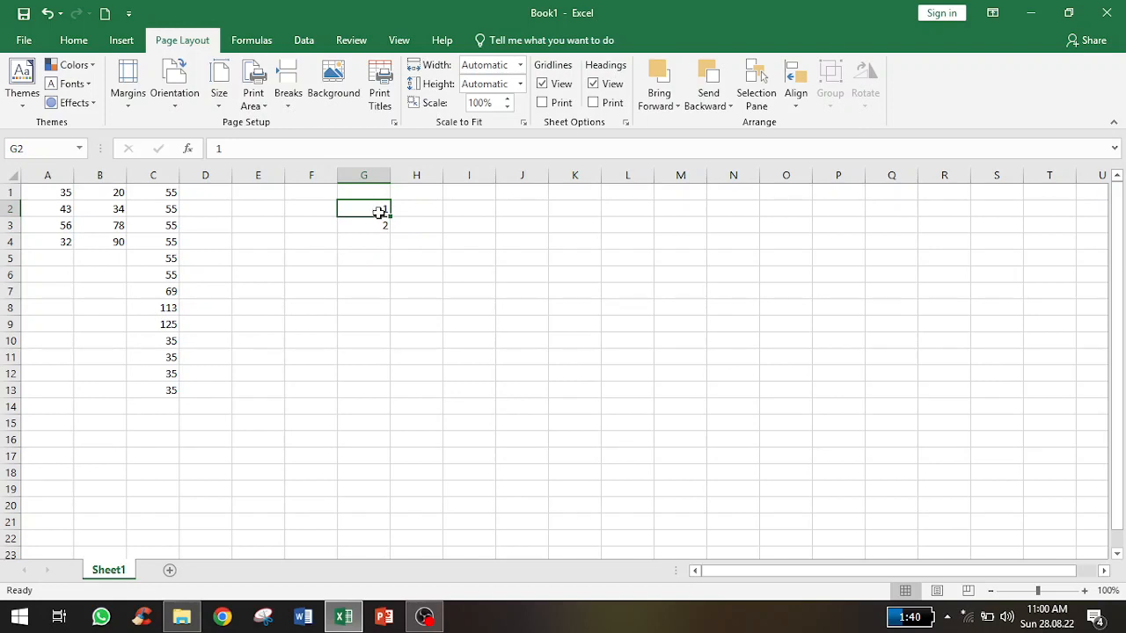
left_click_drag(377, 211, 379, 225)
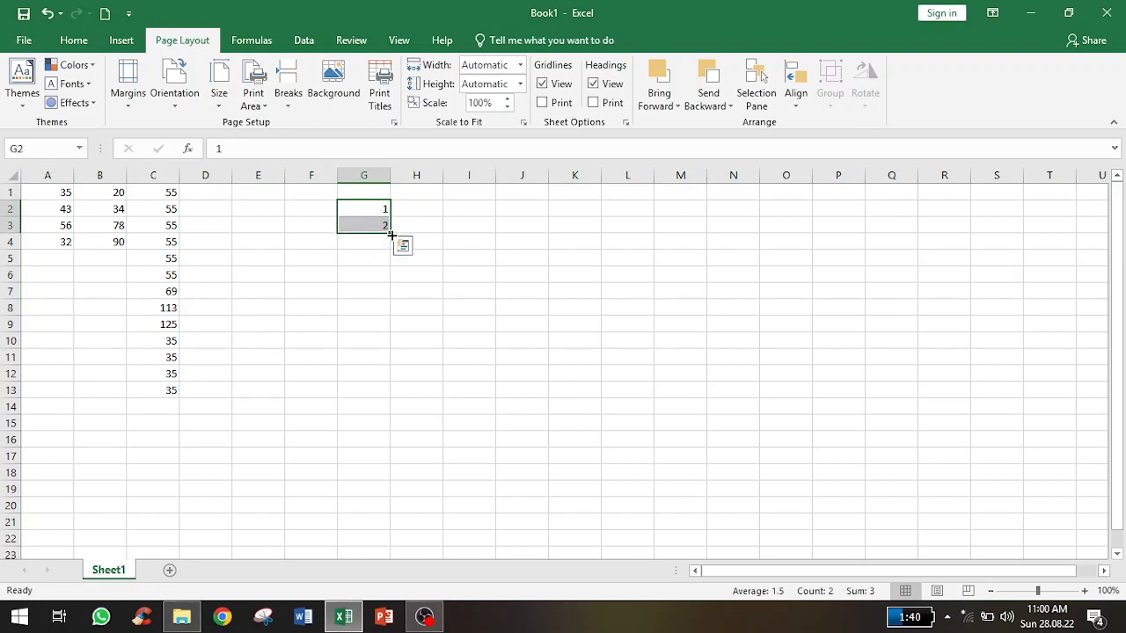
left_click_drag(391, 234, 380, 442)
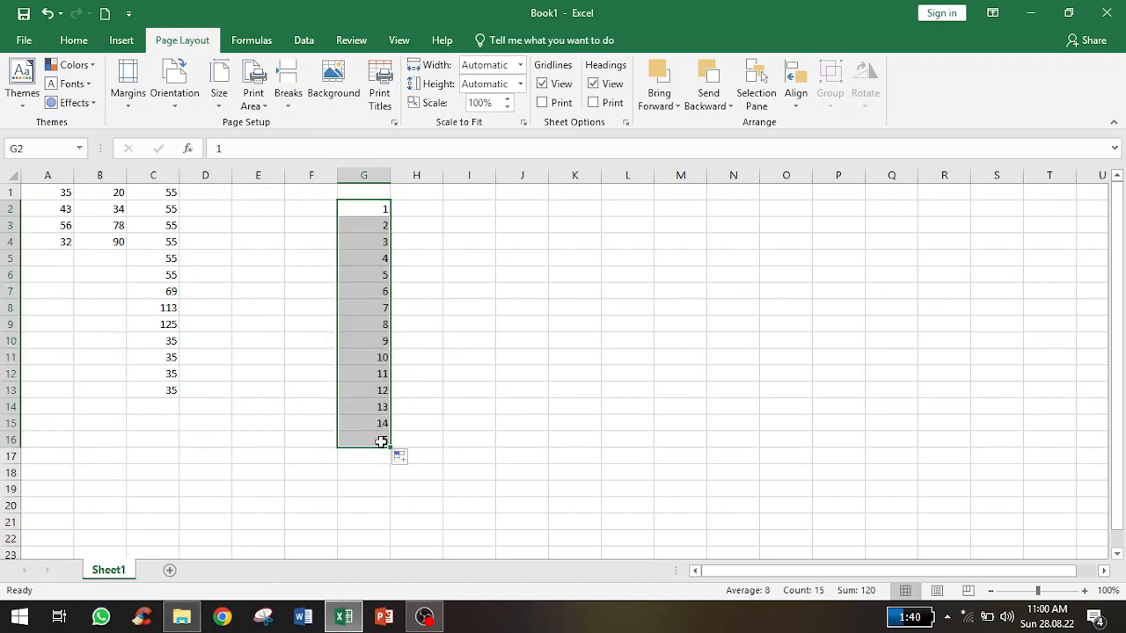
left_click(49, 13)
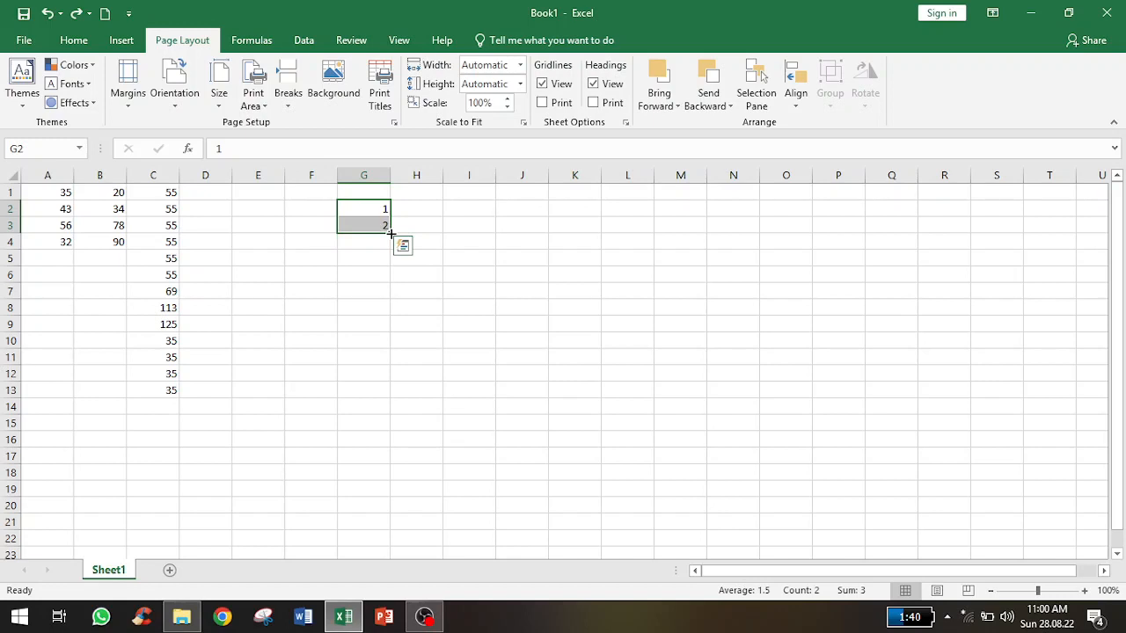
Step: Extend the series starting in G2:G3 down to G21 so it runs from 1 to 20
left_click_drag(407, 242, 382, 221)
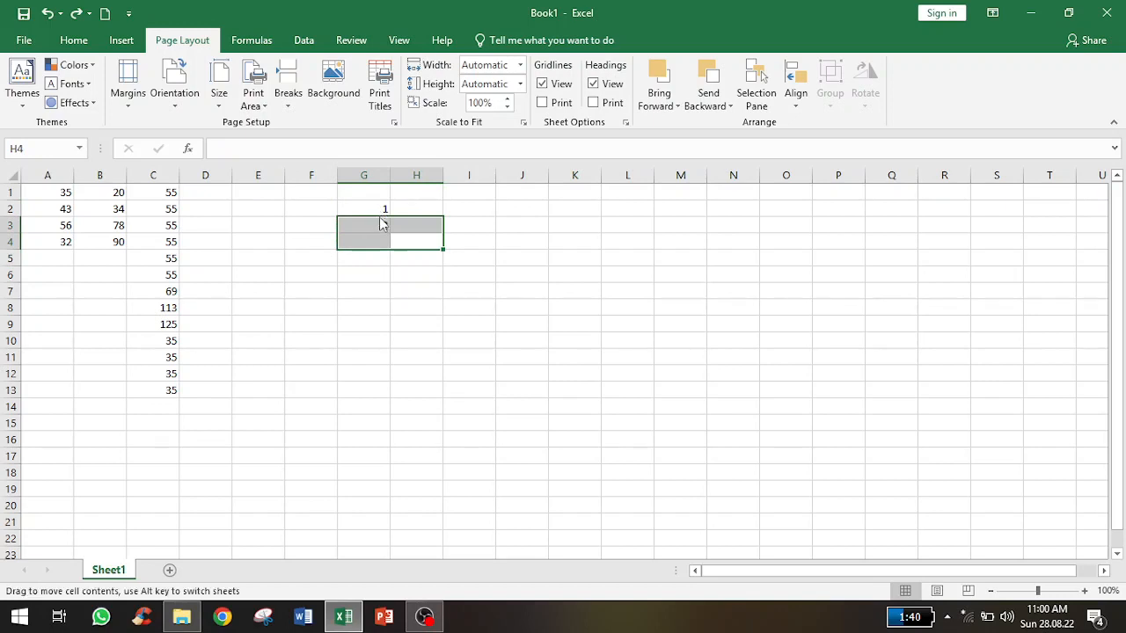
left_click(379, 207)
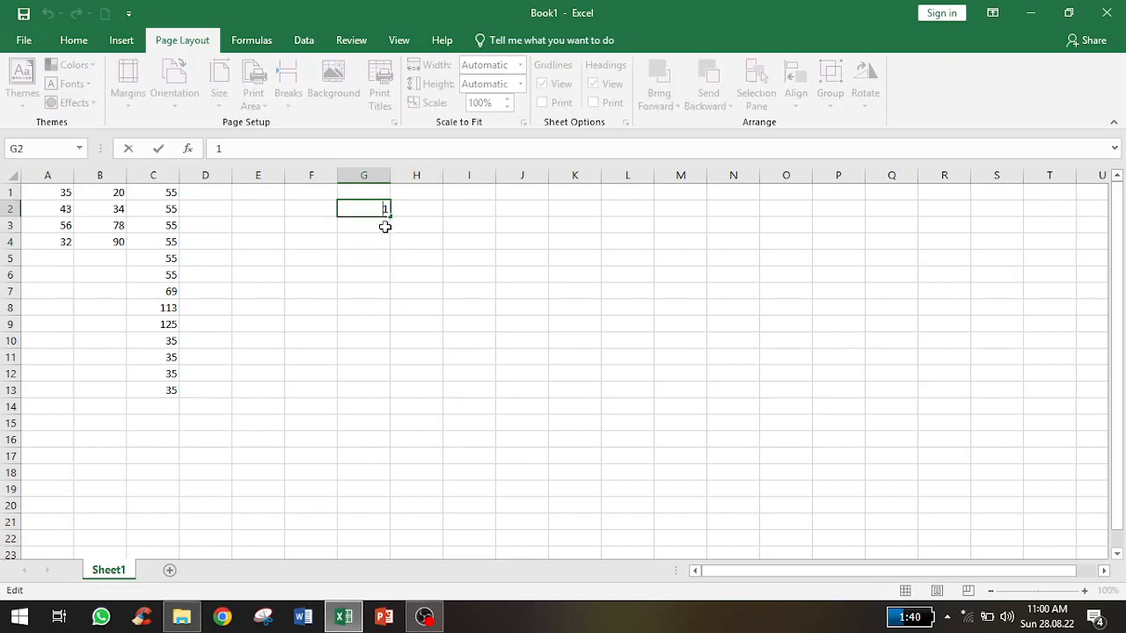
left_click(380, 224)
left_click(378, 210)
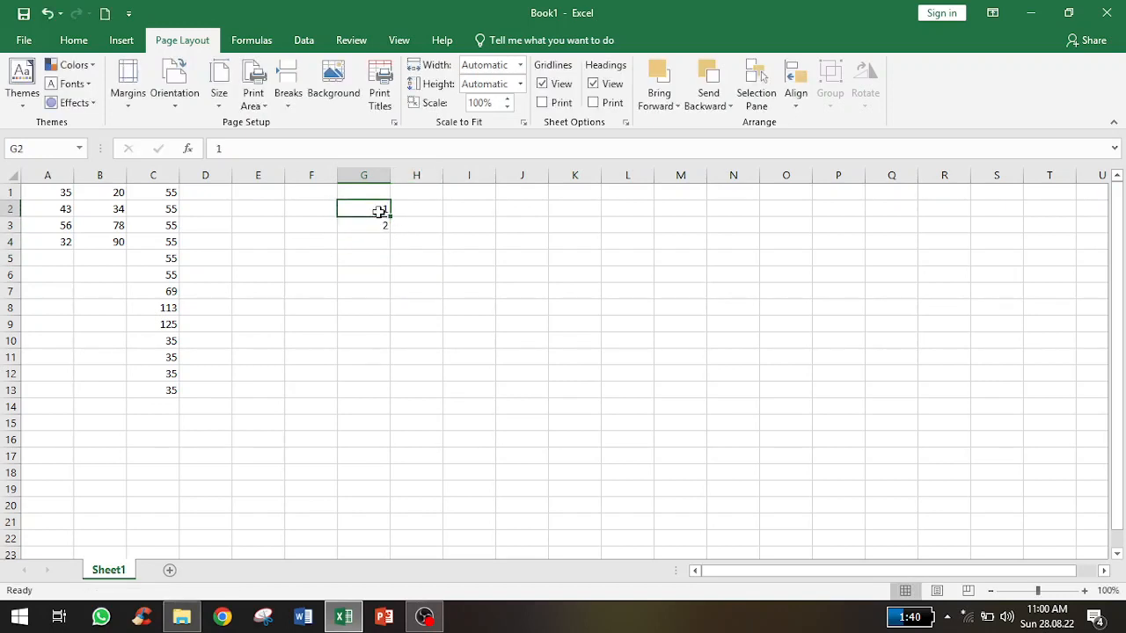
key("shift+Down")
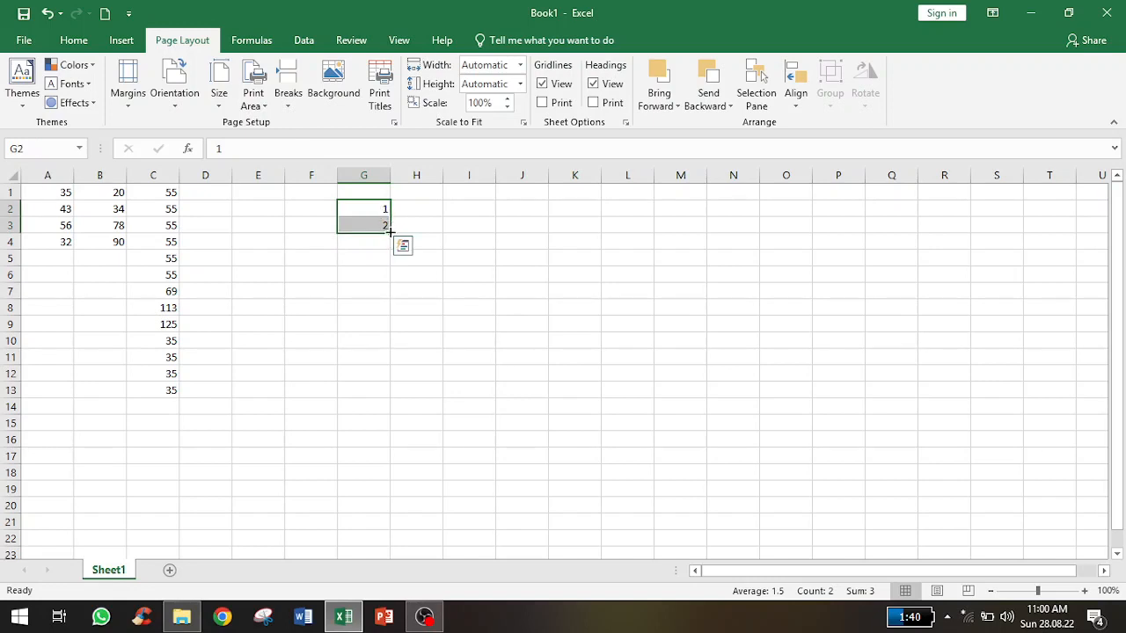
left_click_drag(389, 235, 378, 483)
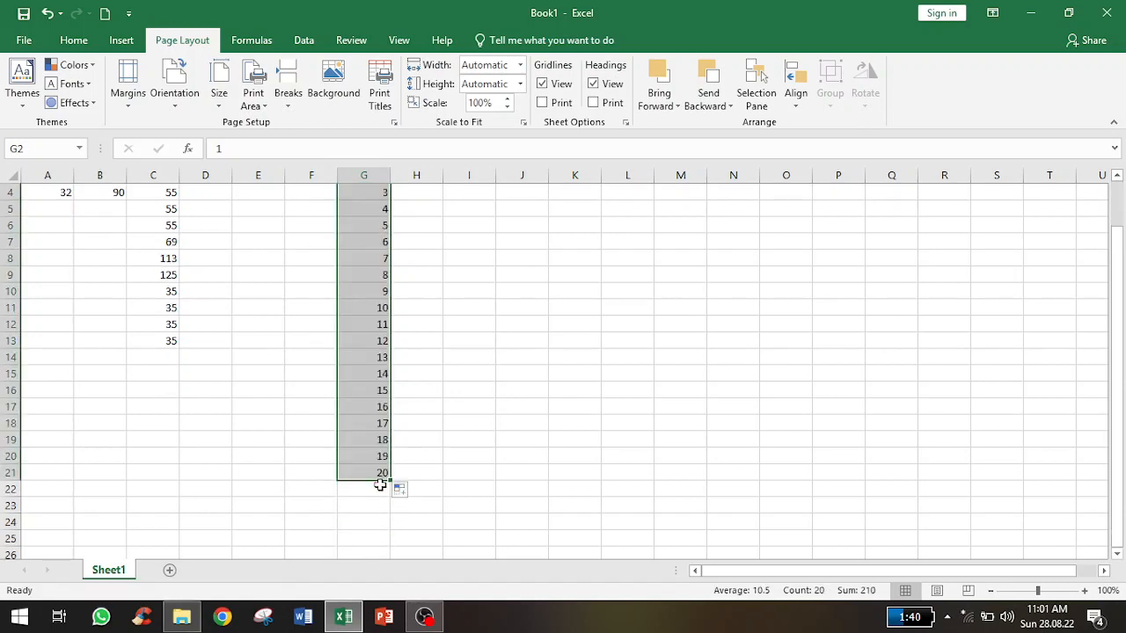
left_click_drag(1123, 437, 1123, 369)
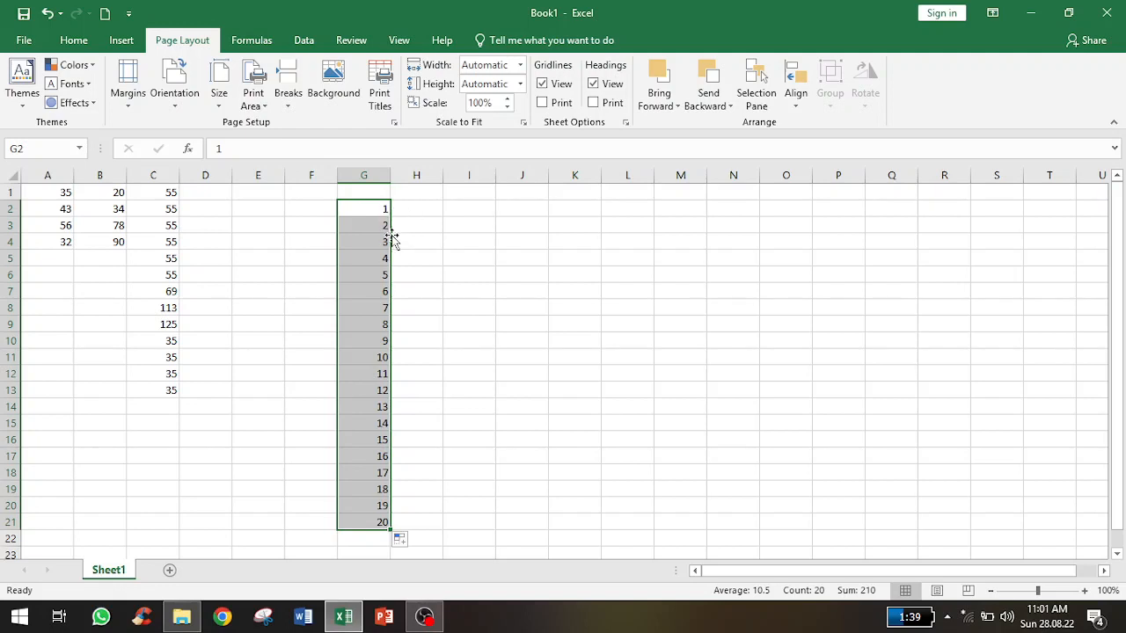
Step: Enter the starting numbers 1 in cell I2 and 3 in cell I3
left_click(466, 211)
type("1")
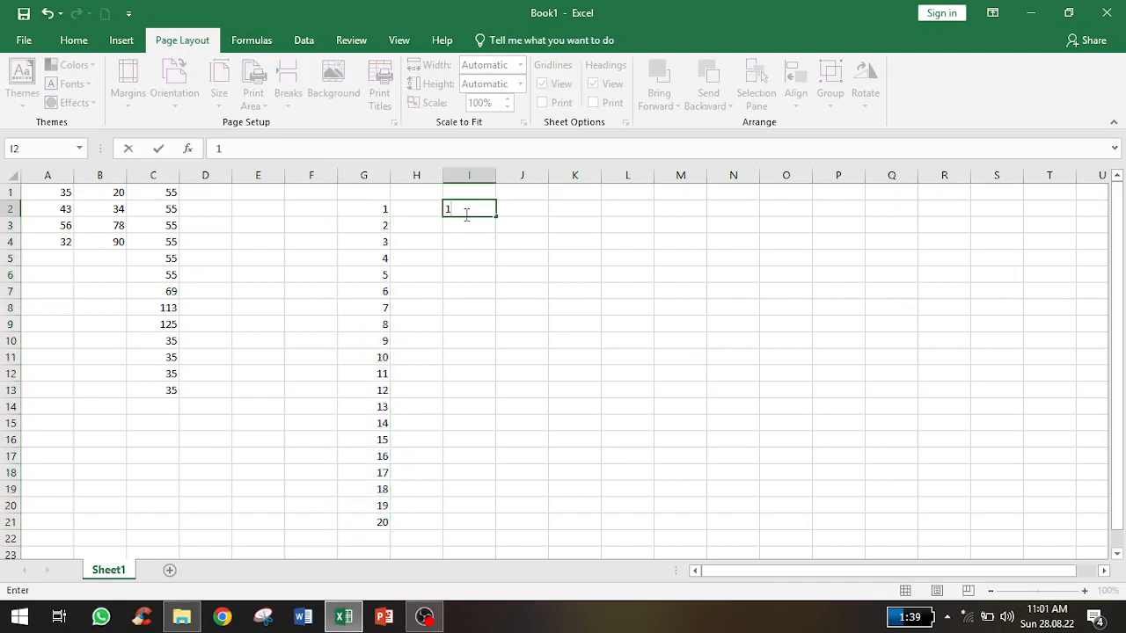
key("Return")
type("3")
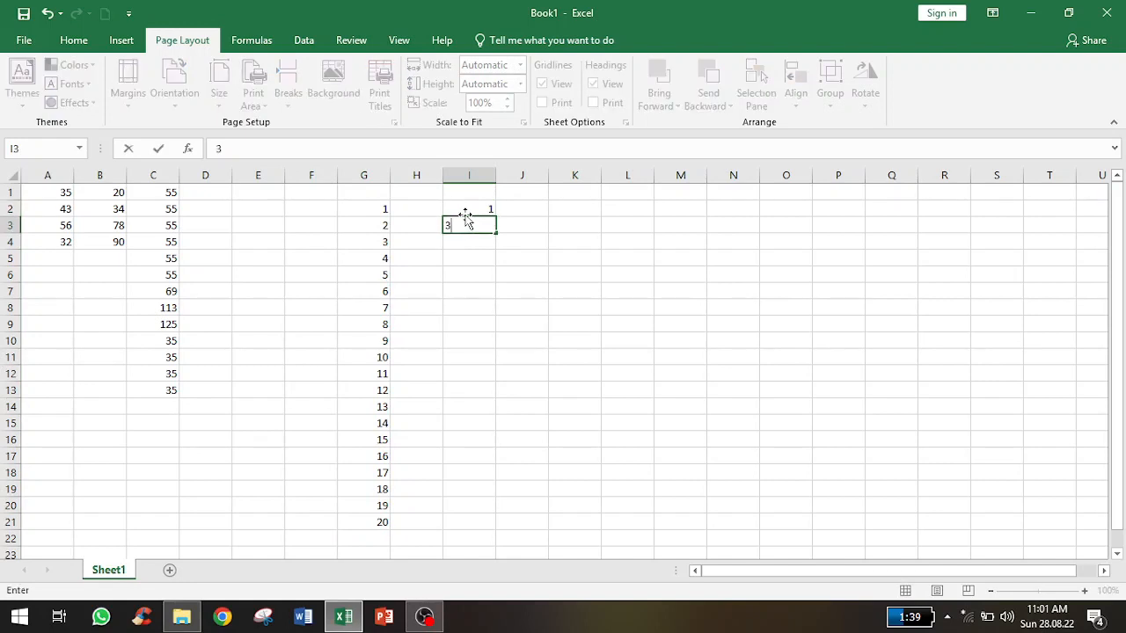
key("Return")
Step: Extend the odd-number series from I2:I3 down to I19, ending at 35
left_click_drag(482, 211, 481, 225)
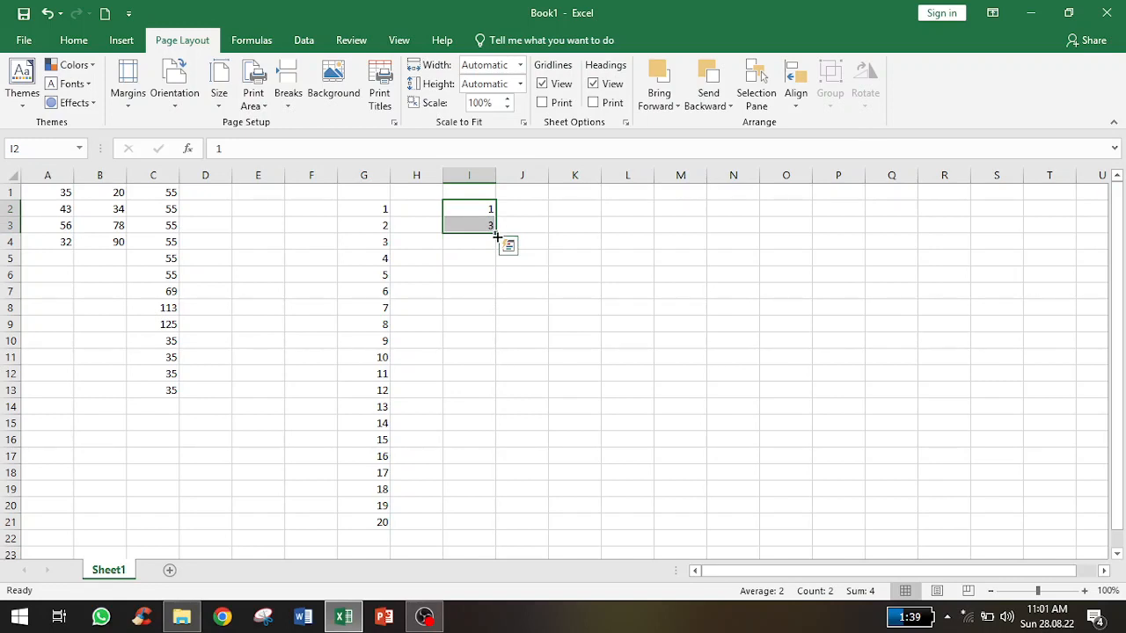
left_click_drag(498, 238, 495, 259)
left_click(481, 211)
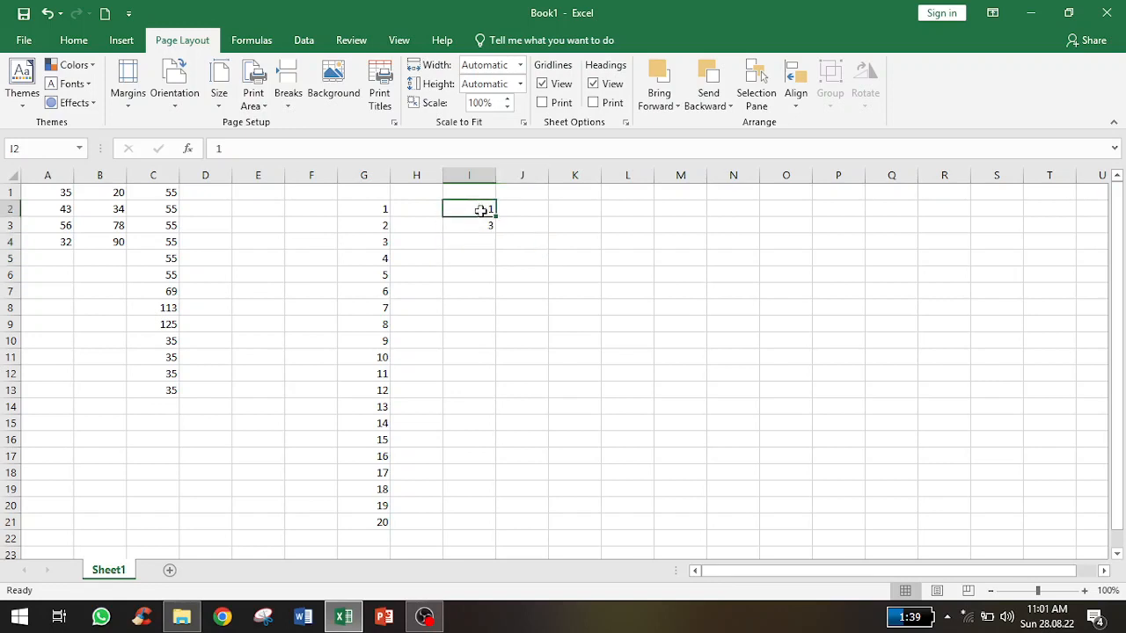
left_click_drag(481, 211, 490, 489)
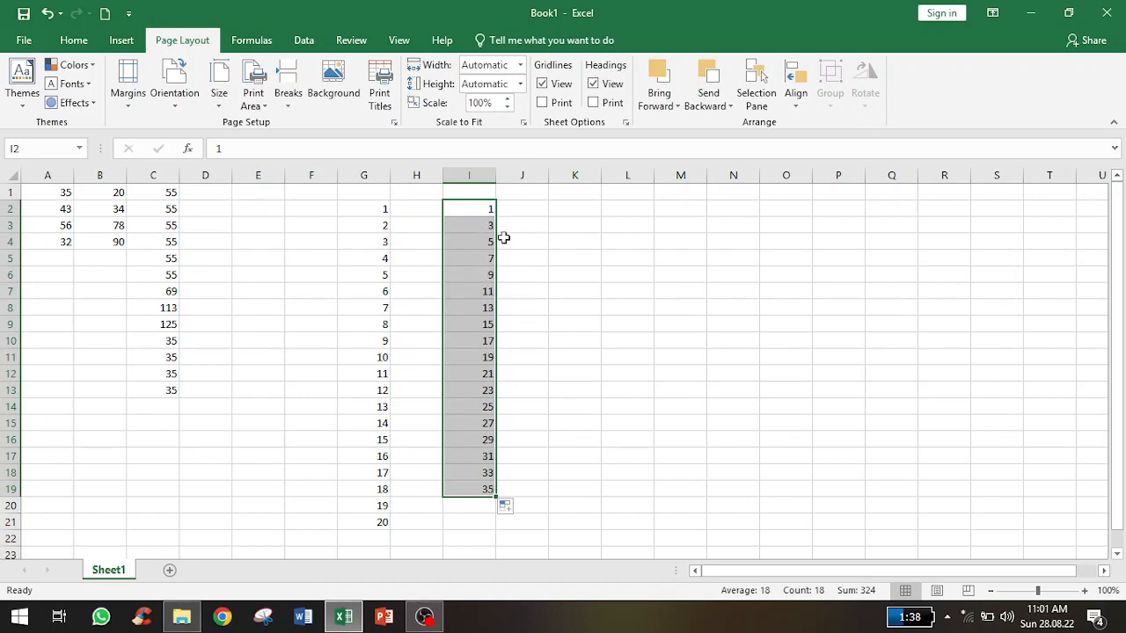
left_click(478, 208)
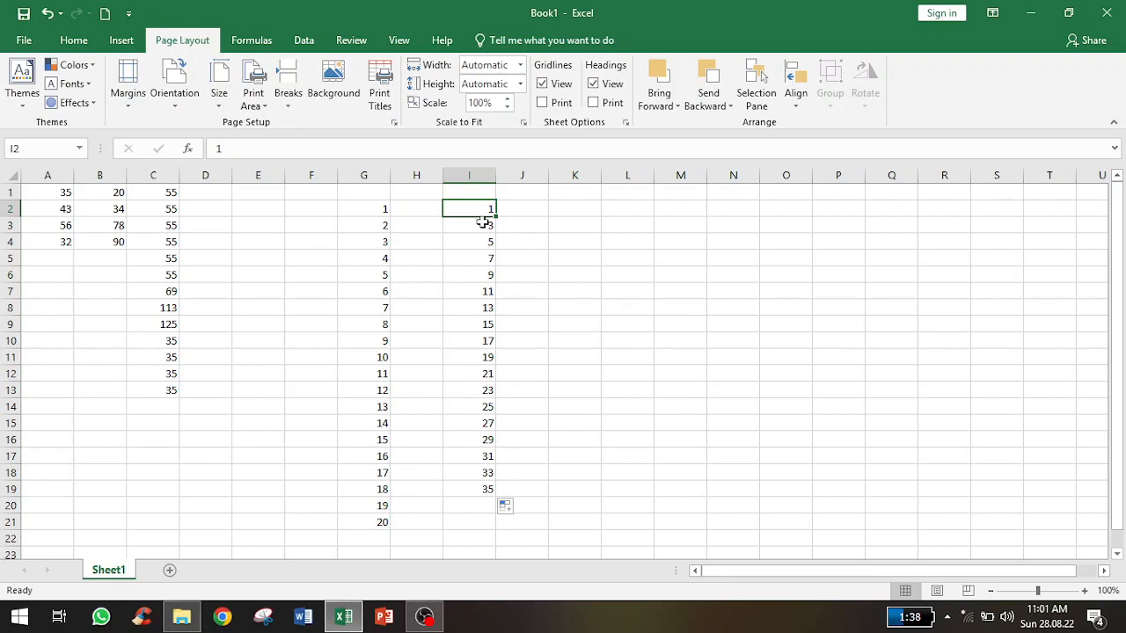
left_click(483, 222)
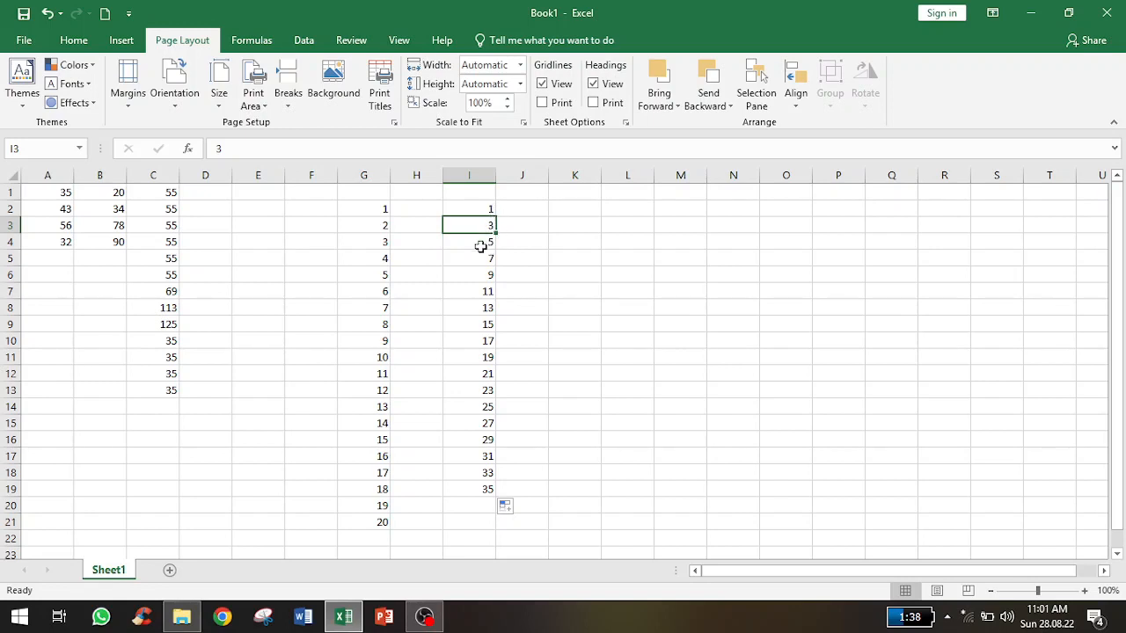
left_click(571, 211)
type("2")
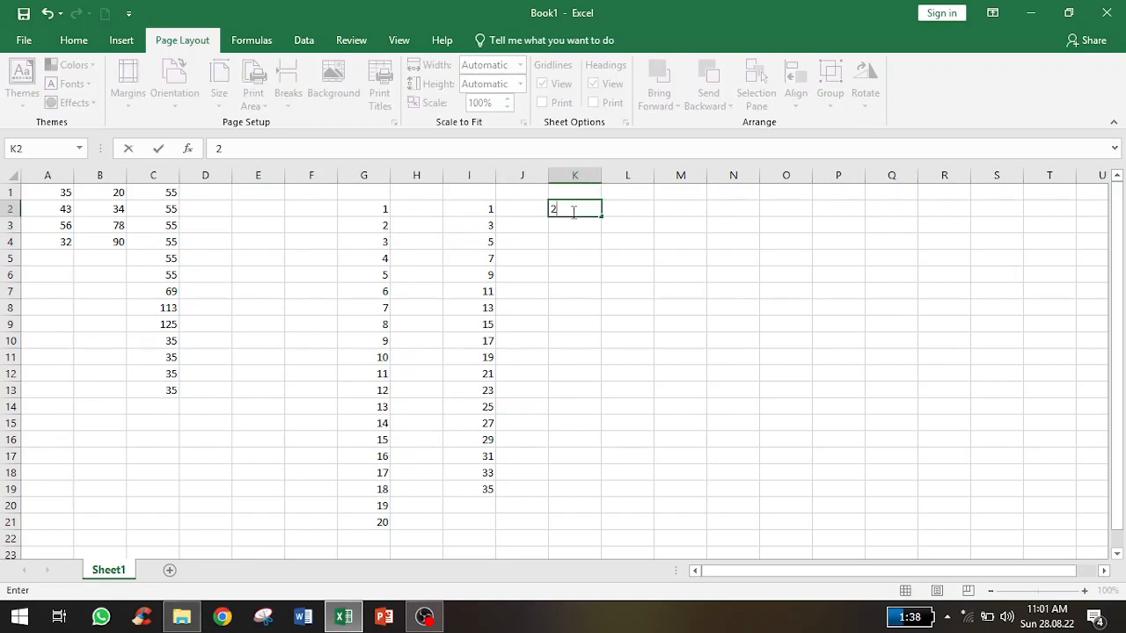
key("Return")
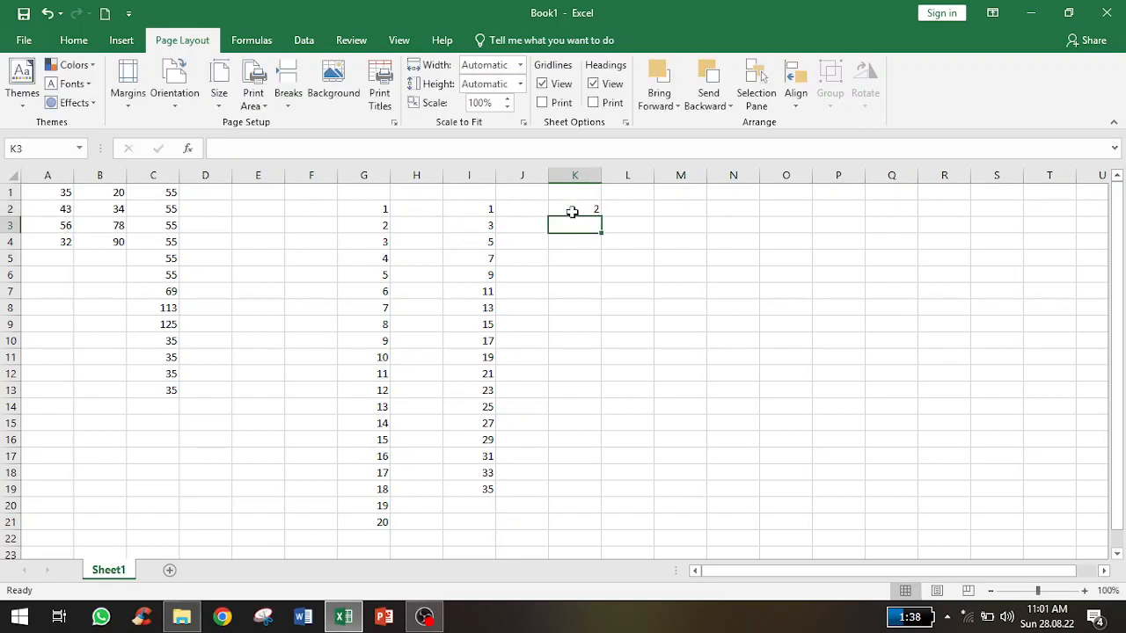
Step: Enter the starting numbers 1 in cell K2 and 5 in cell K3
left_click(572, 211)
type("1")
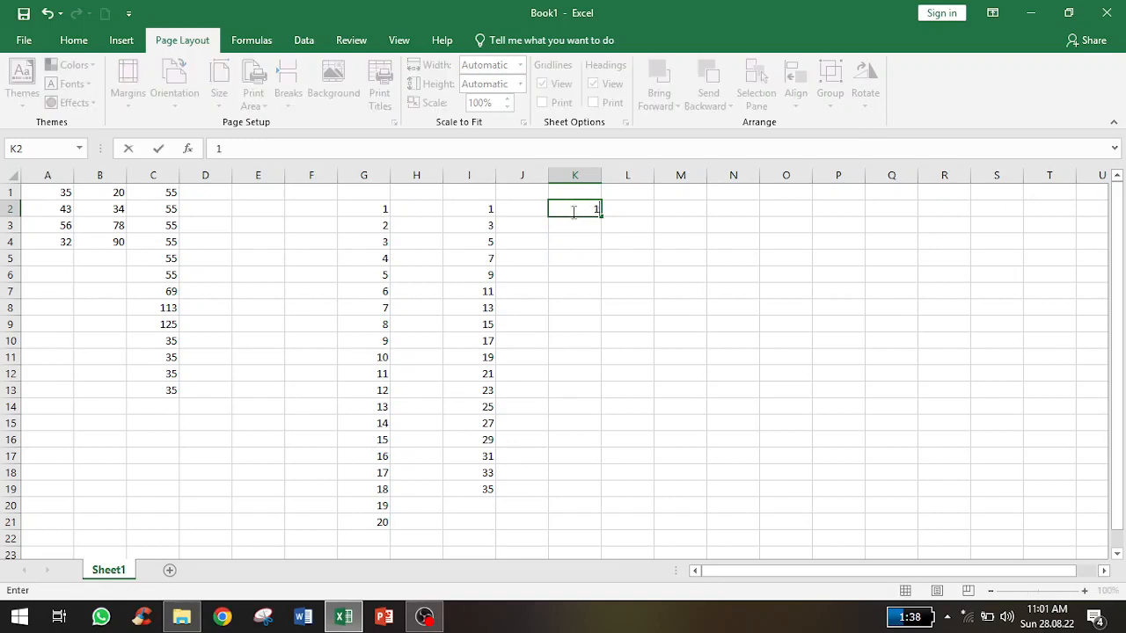
key("Return")
type("3")
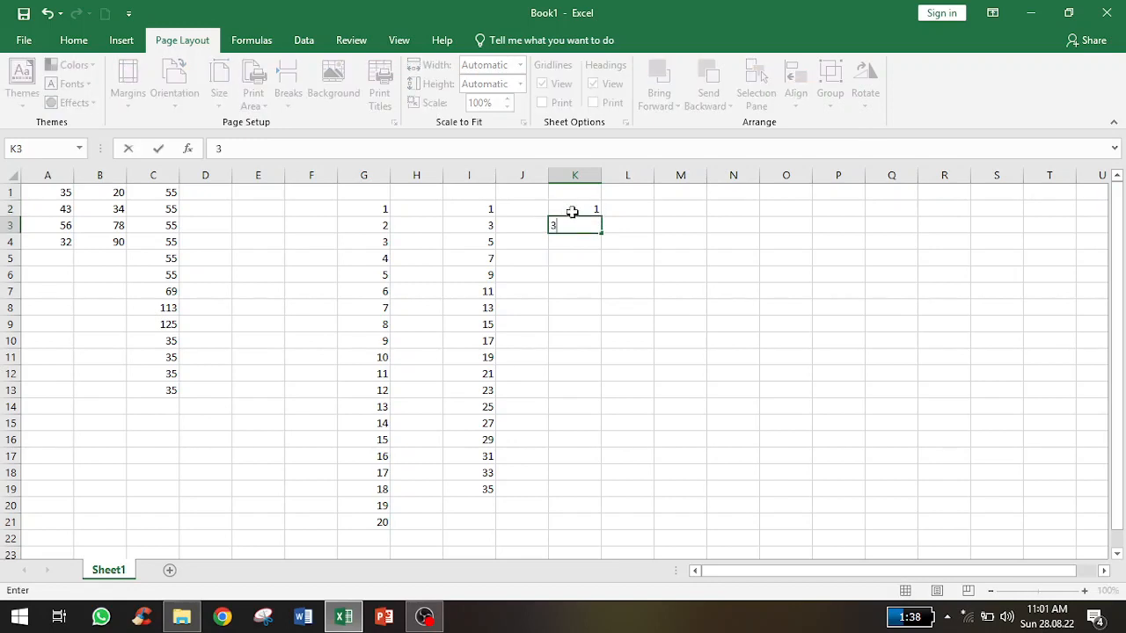
left_click(624, 304)
left_click(581, 227)
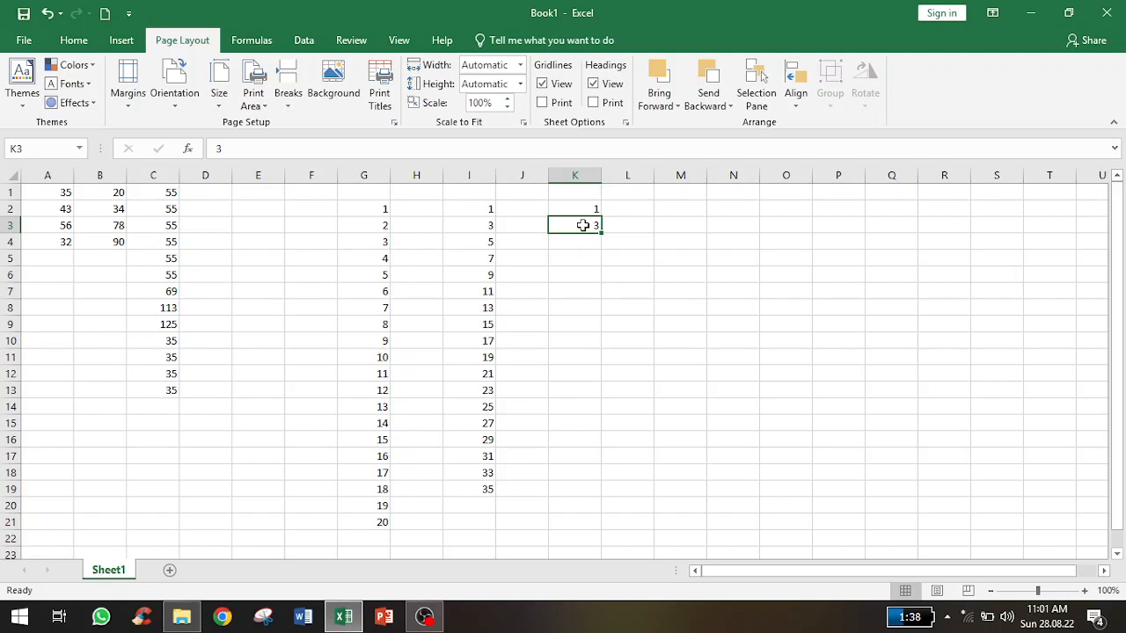
type("5")
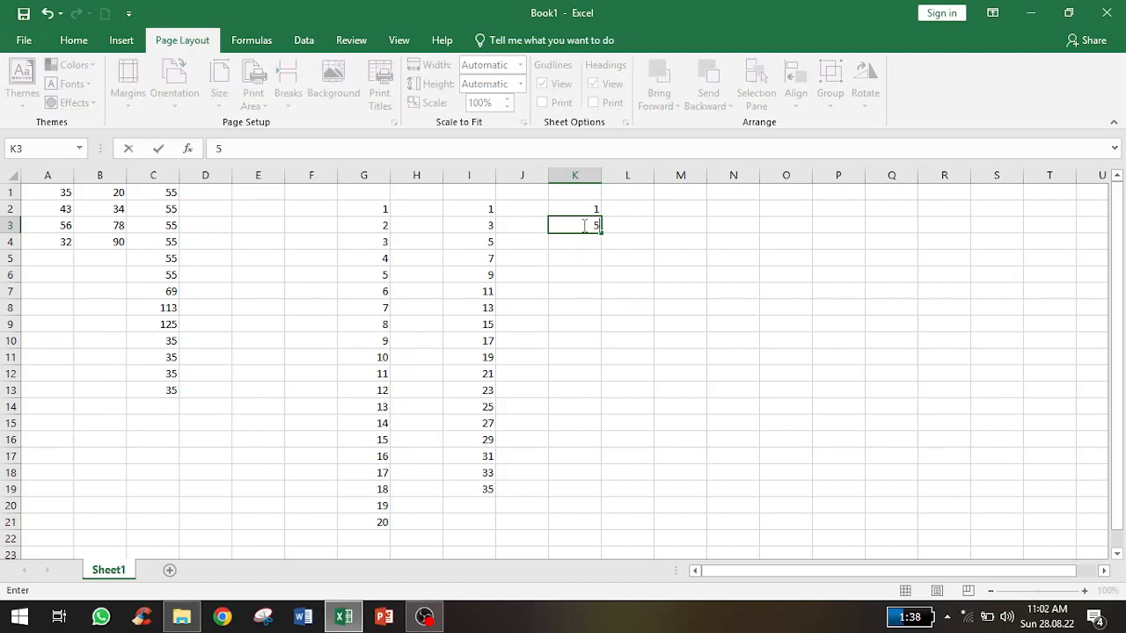
Step: Extend the number series from K2:K3 down to K13, ending at 45
left_click(591, 211)
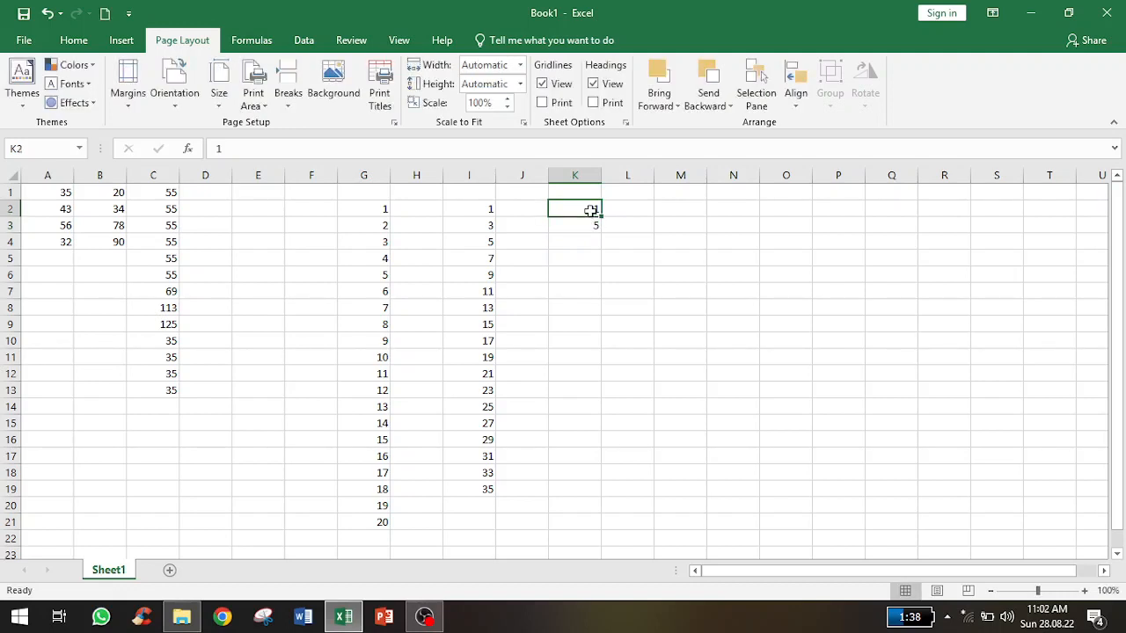
key("shift+Down")
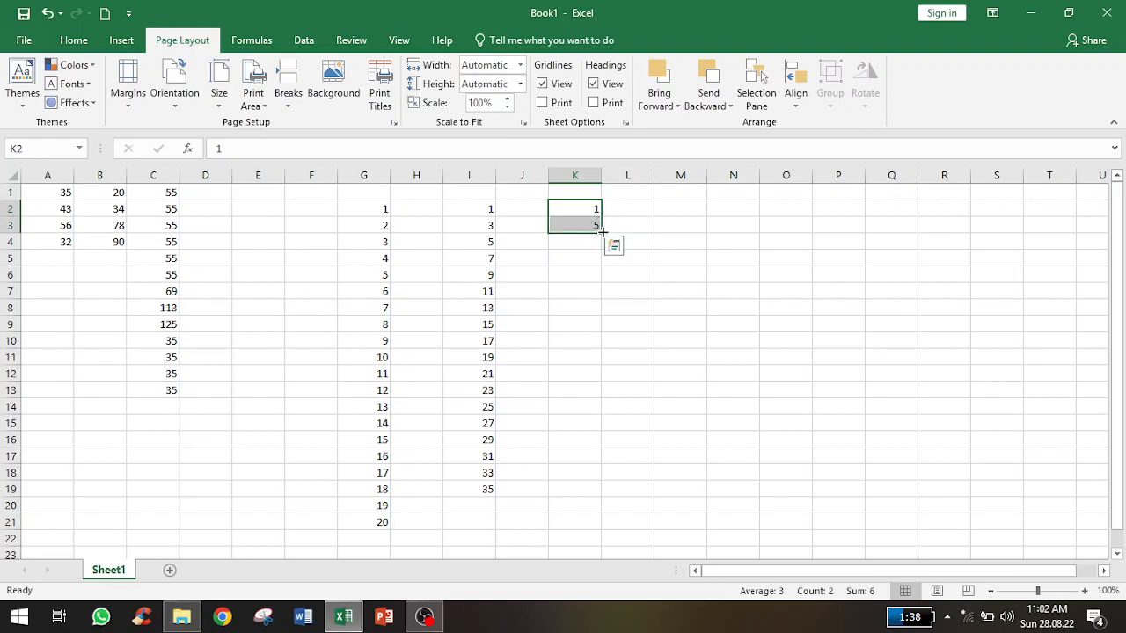
left_click_drag(601, 232, 605, 394)
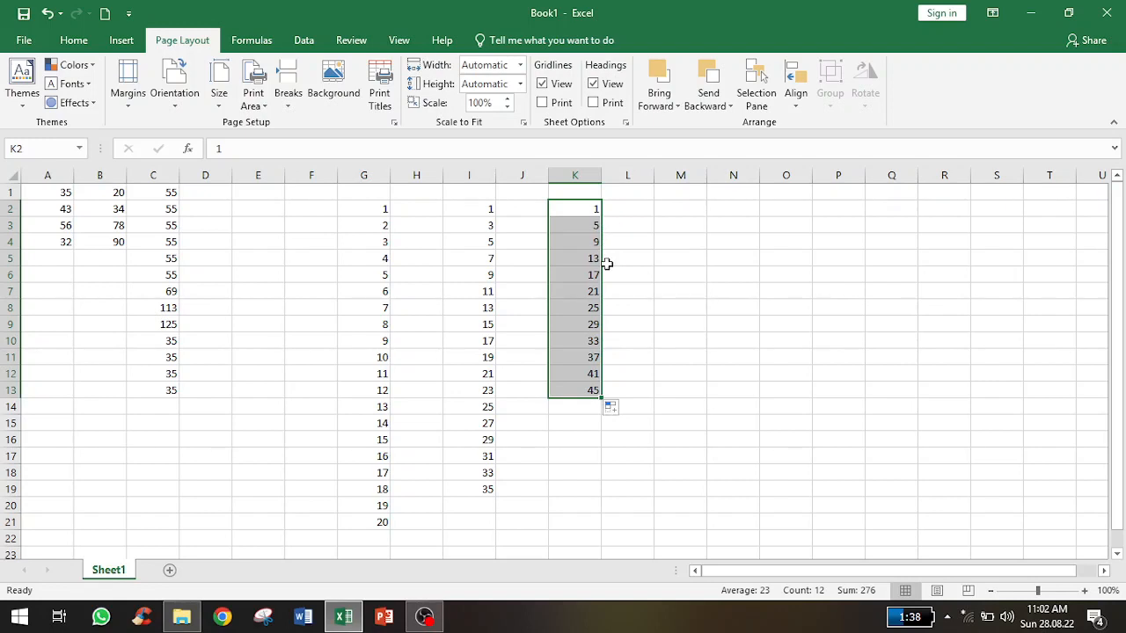
Step: Enter the years 2011 in M2 and 2012 in M3, and extend the series down to M11, ending at 2020
left_click(691, 207)
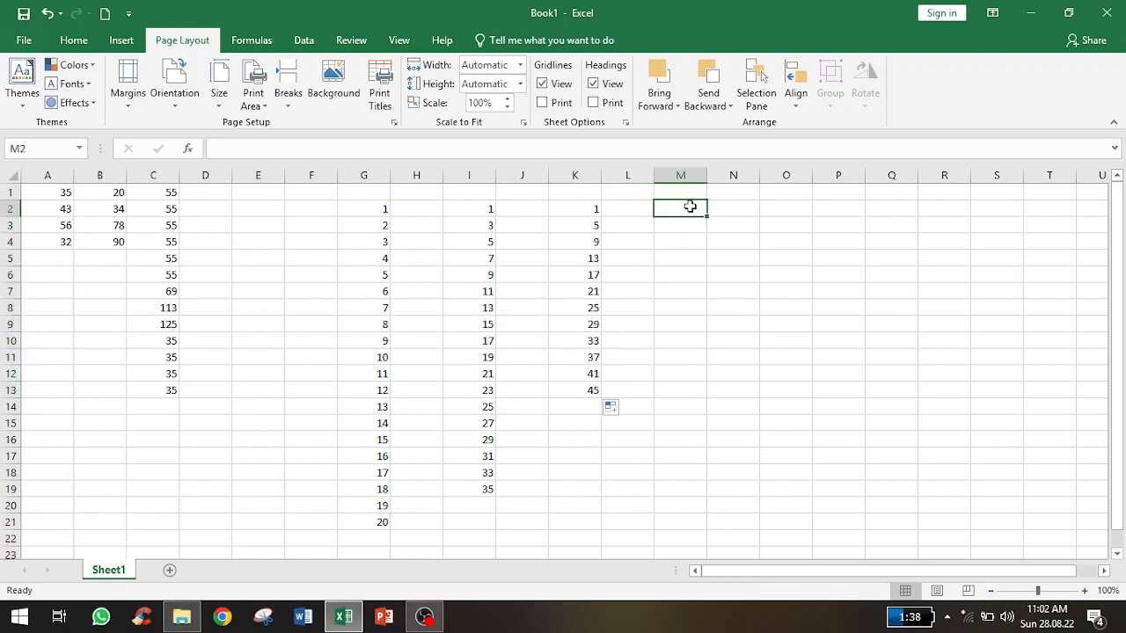
type("2")
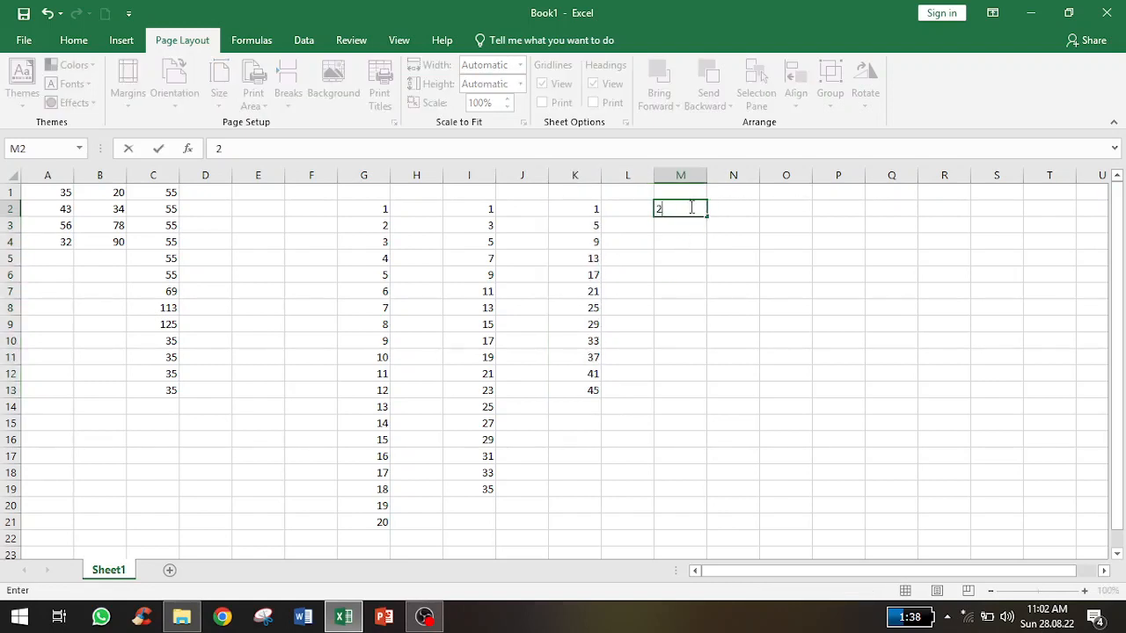
type("011")
key("Return")
type("2")
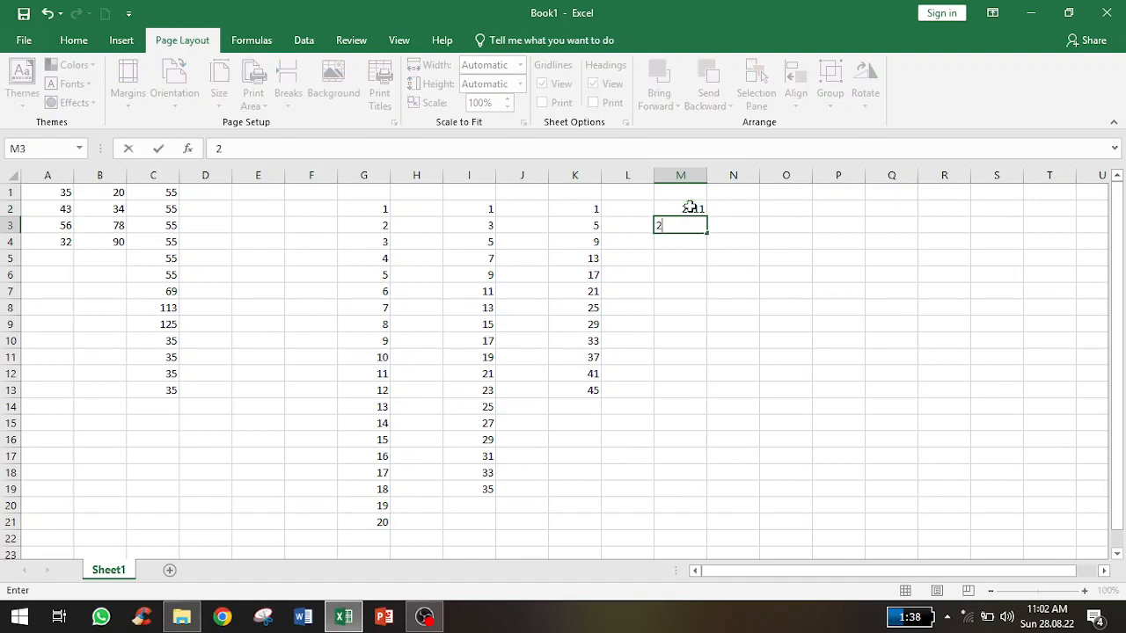
type("012")
key("Return")
left_click_drag(687, 209, 712, 361)
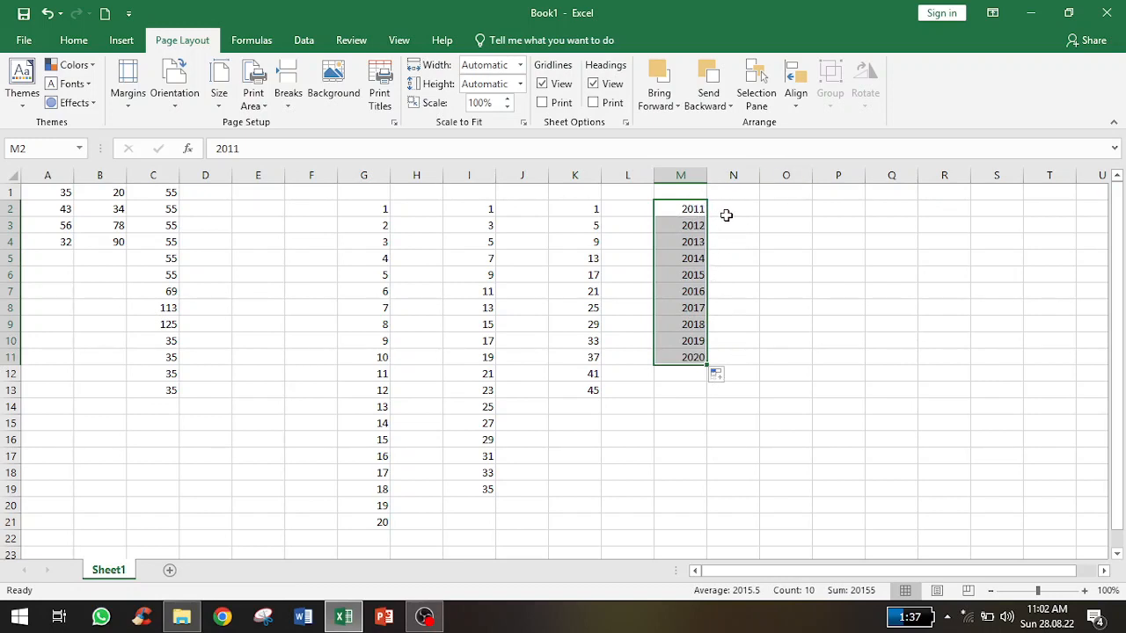
left_click(691, 225)
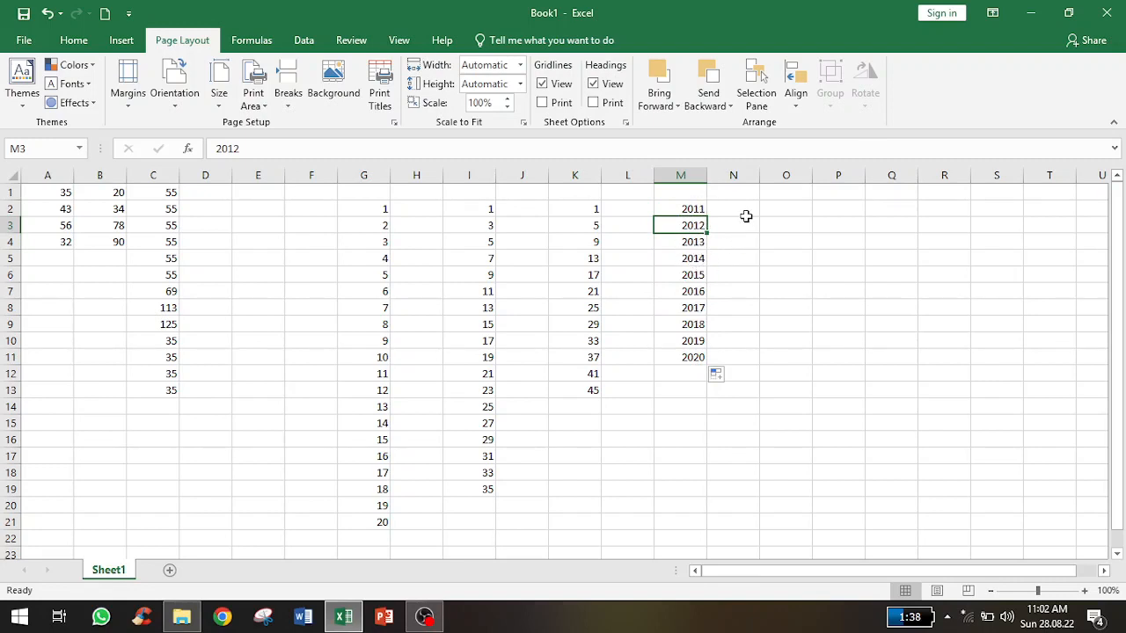
Step: Enter the day names senin in O2 and selasa in O3, and fill the pair down to O13
left_click(775, 213)
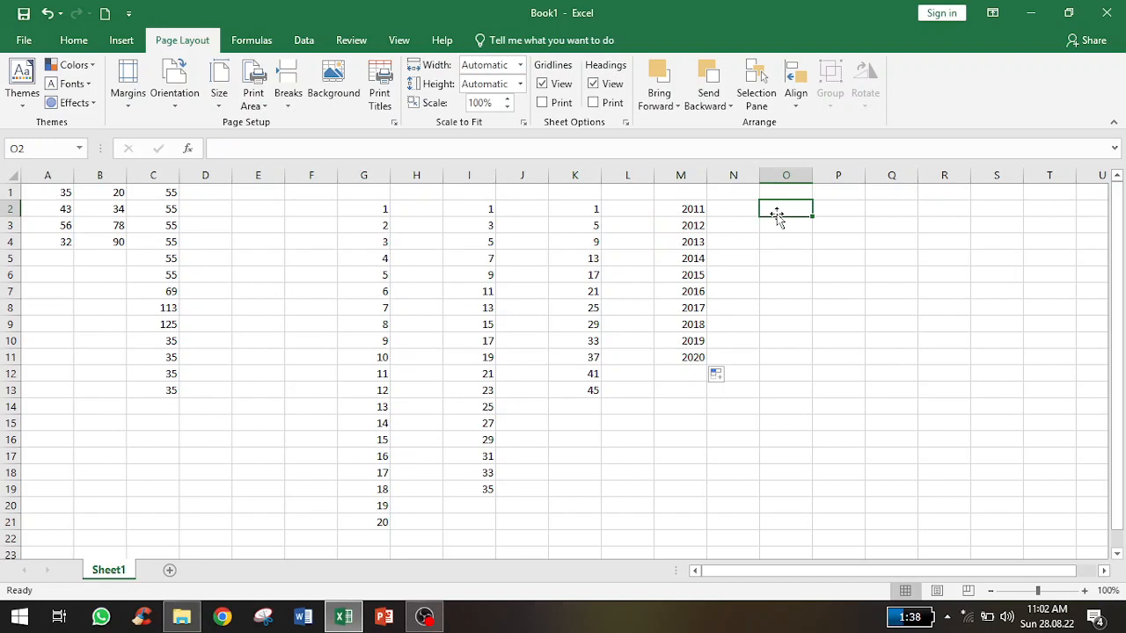
type("senin")
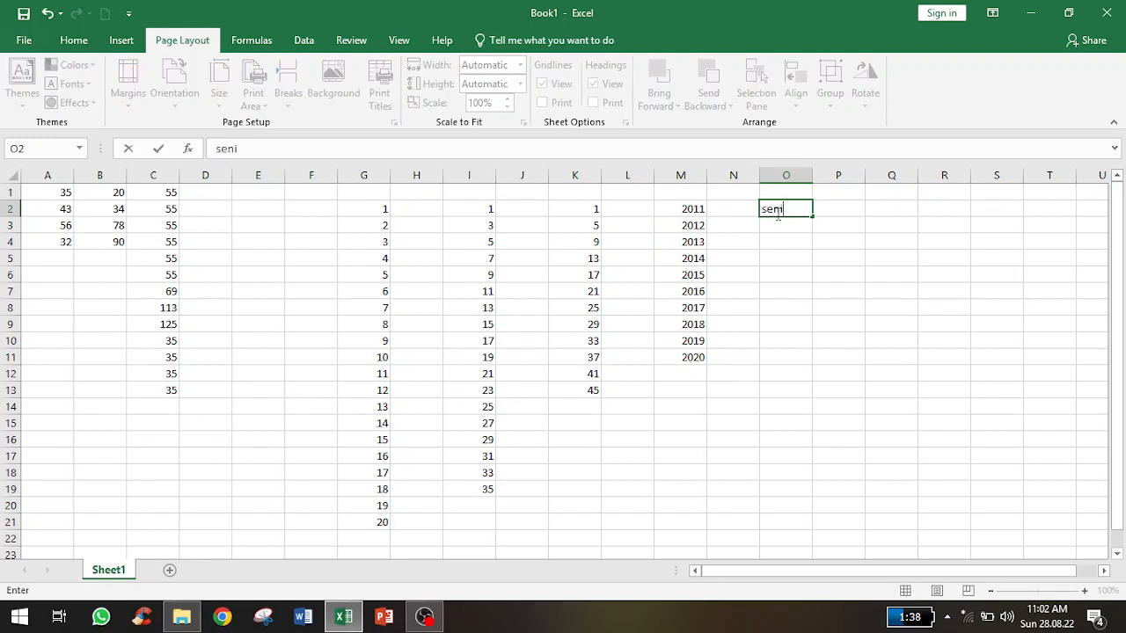
key("Return")
type("se")
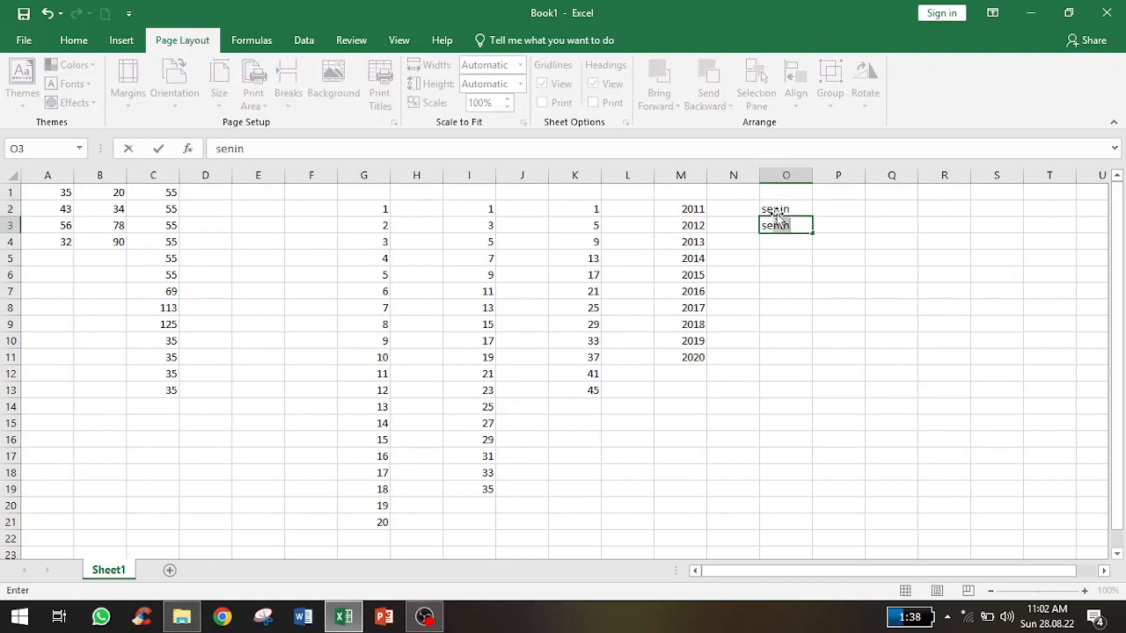
type("lasa")
key("Return")
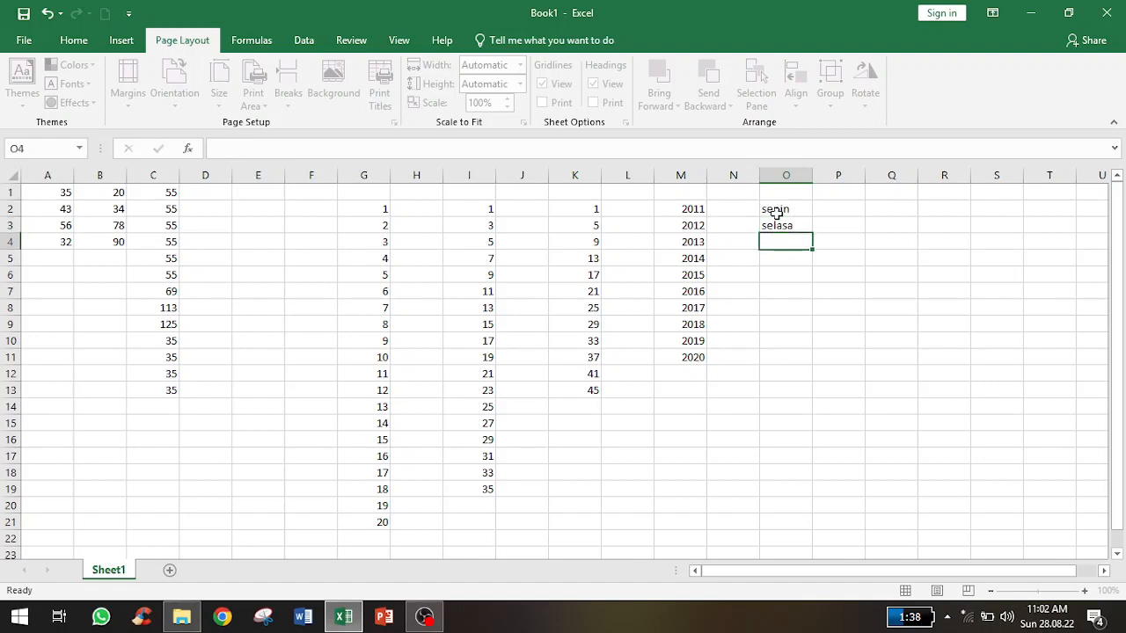
left_click_drag(795, 209, 813, 398)
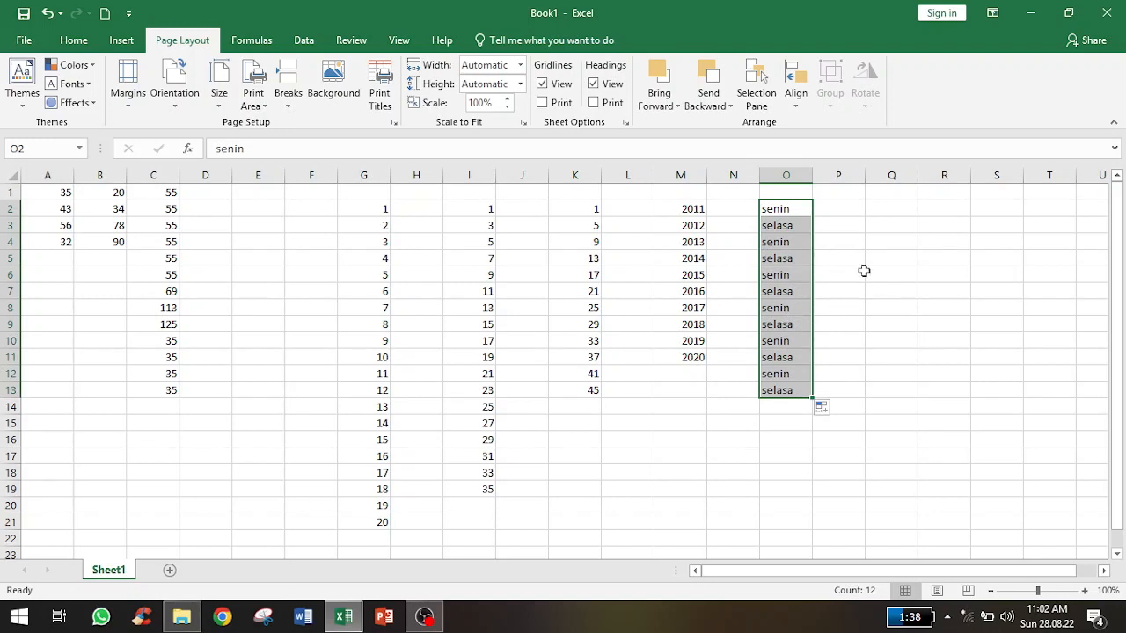
Step: Enter the day names senin in Q2, selasa in Q3 and rabu in Q4
left_click(887, 208)
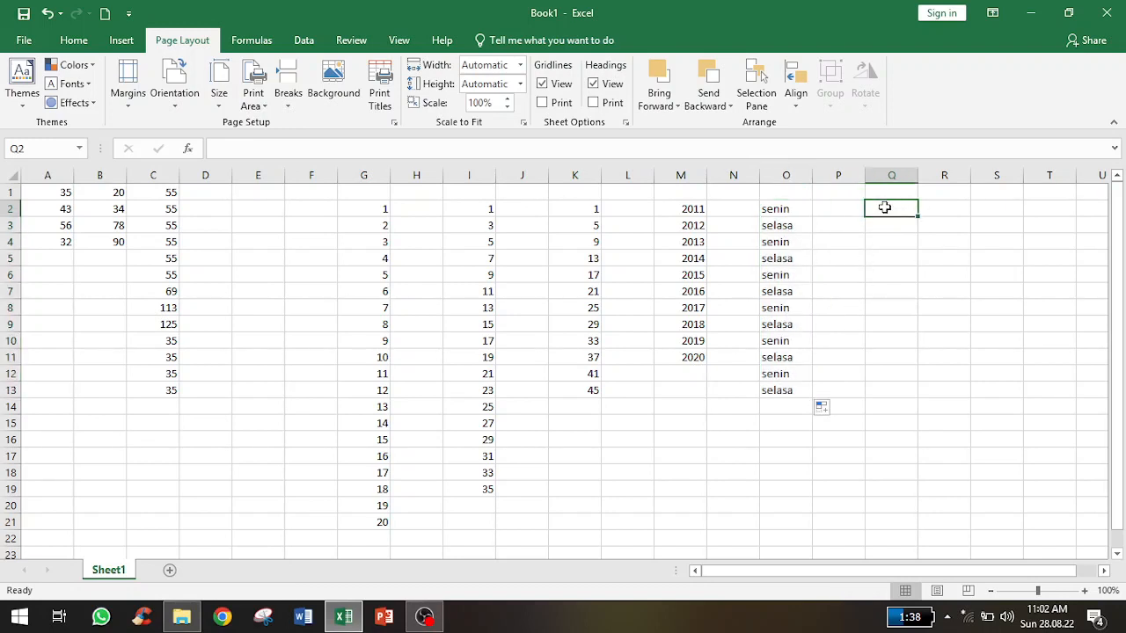
type("seim")
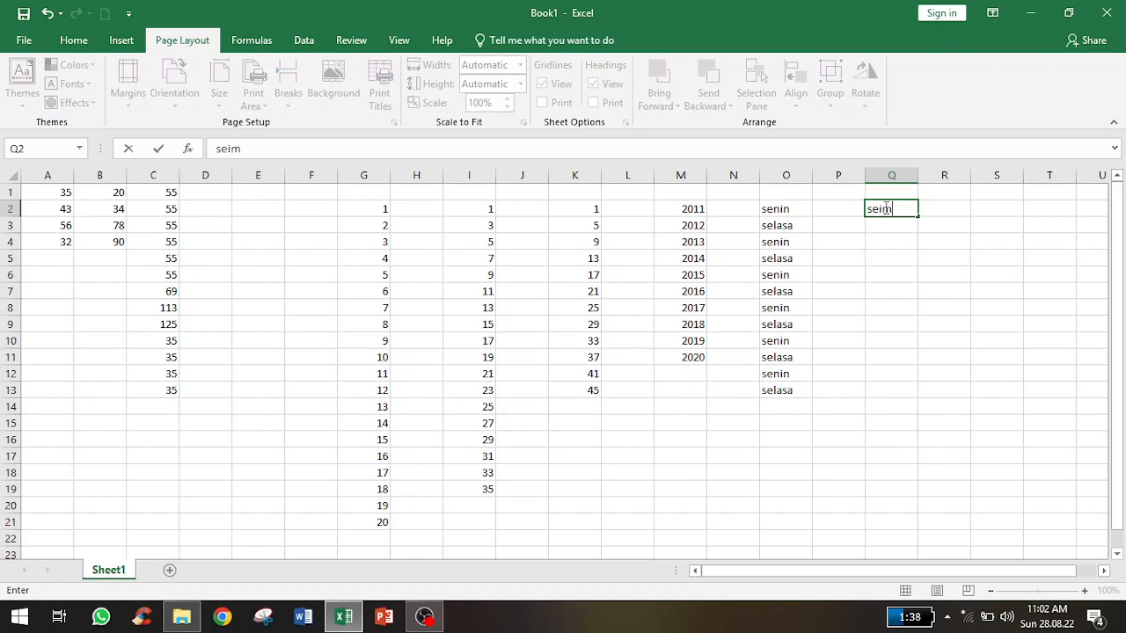
key("Return")
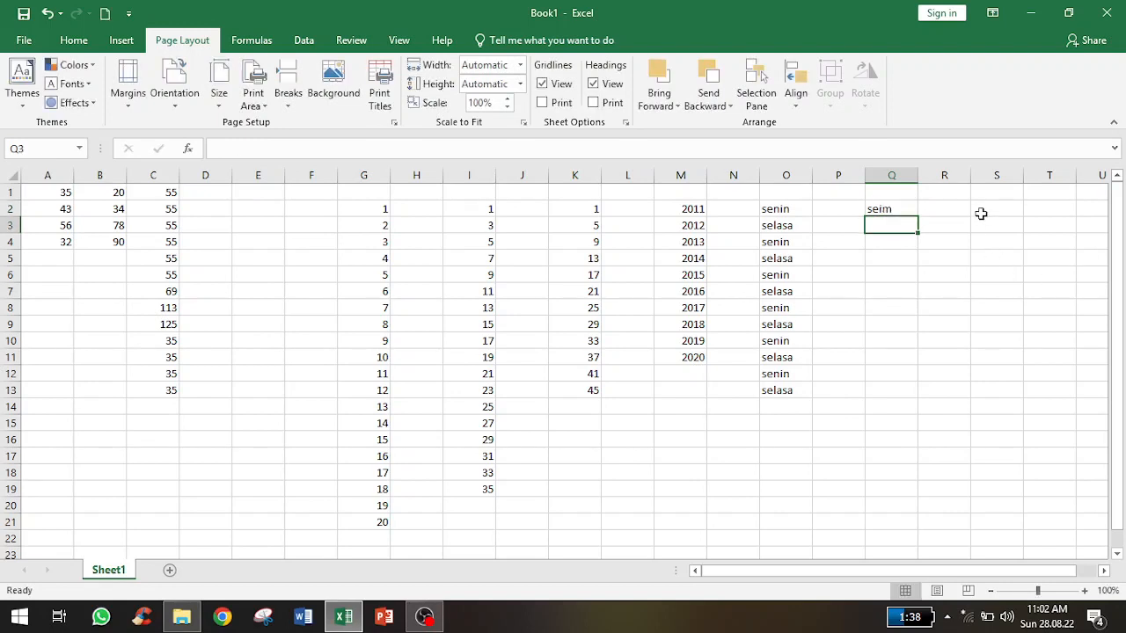
key("Up")
type("senin")
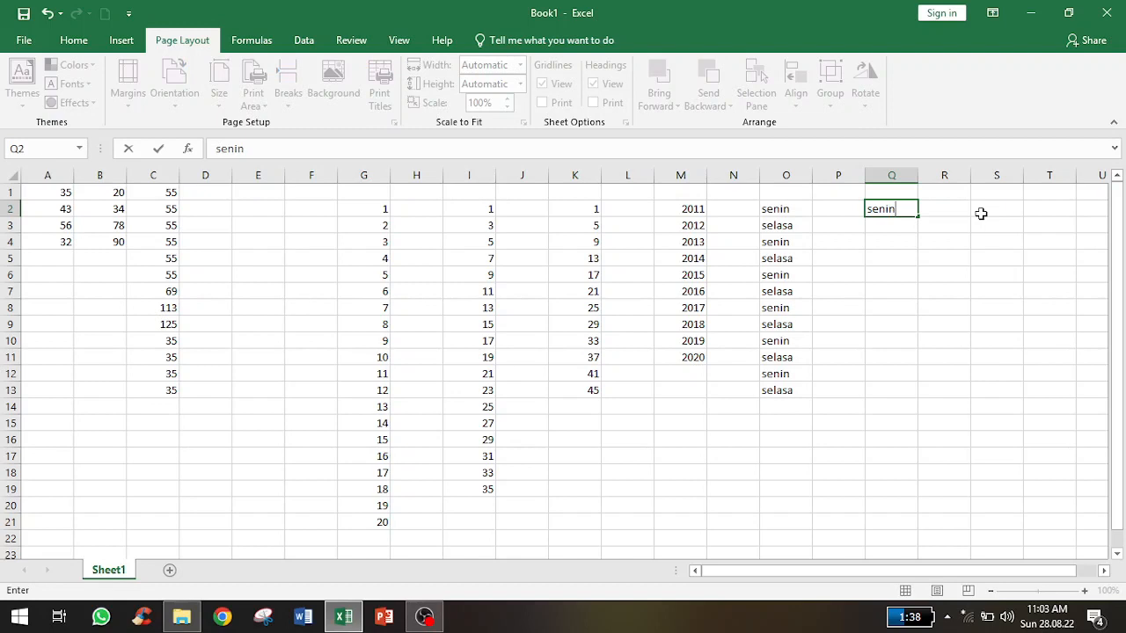
key("Return")
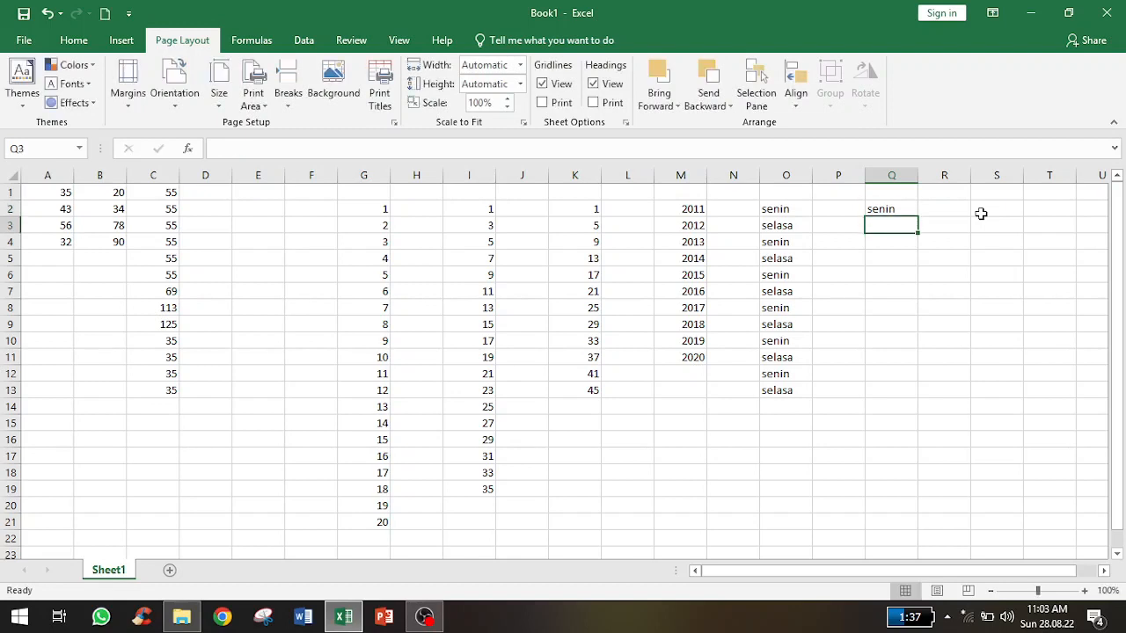
type("selasa")
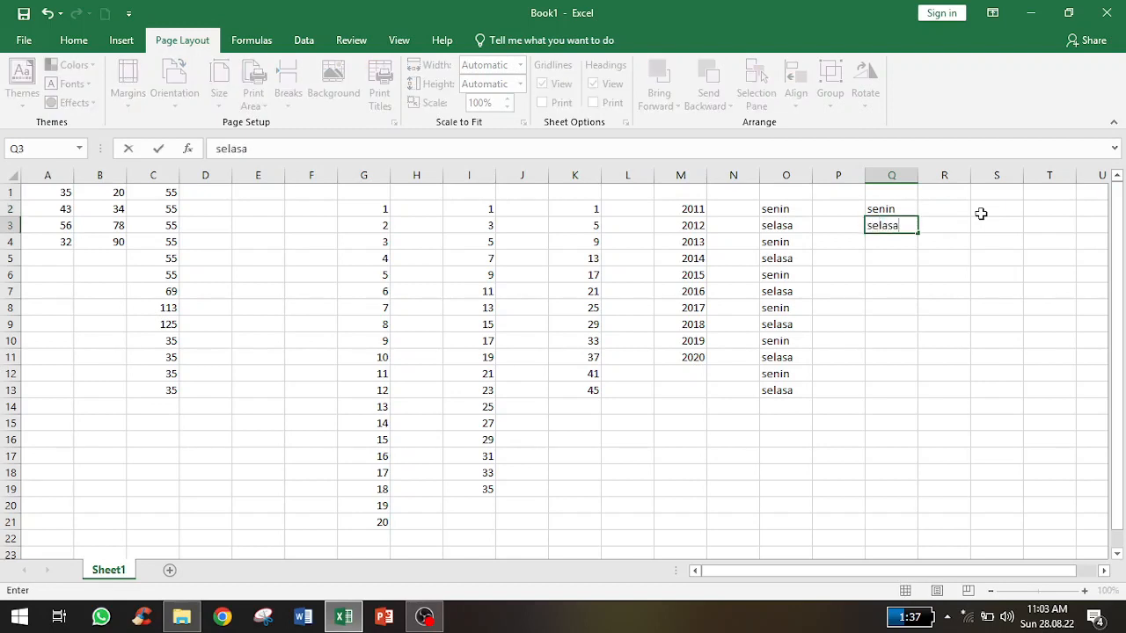
key("Return")
type("ra")
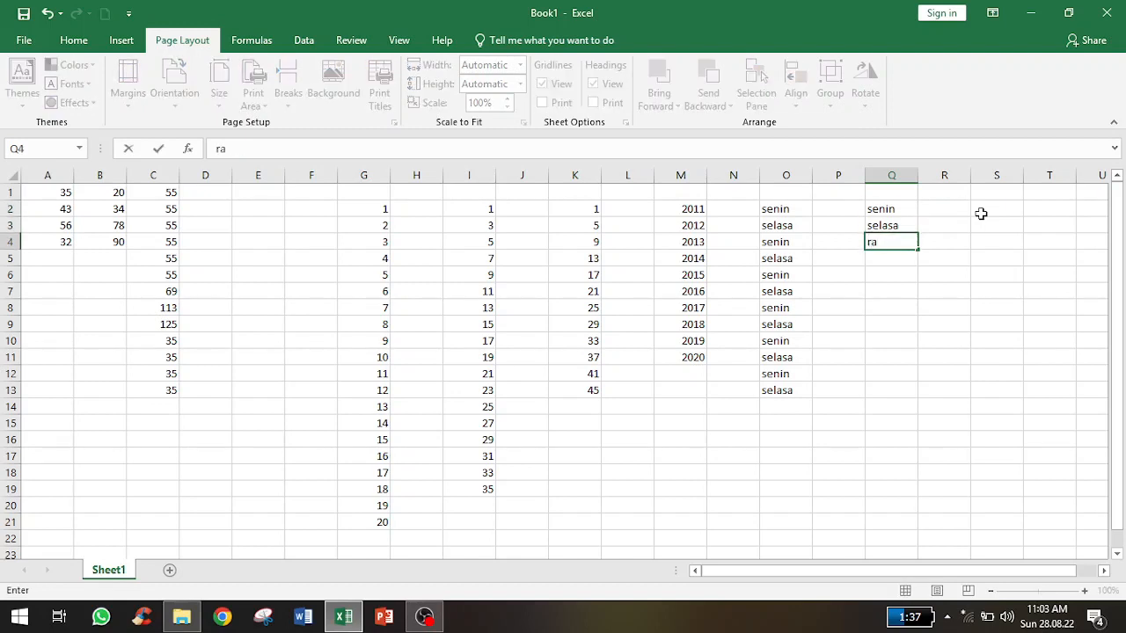
type("bu")
key("Return")
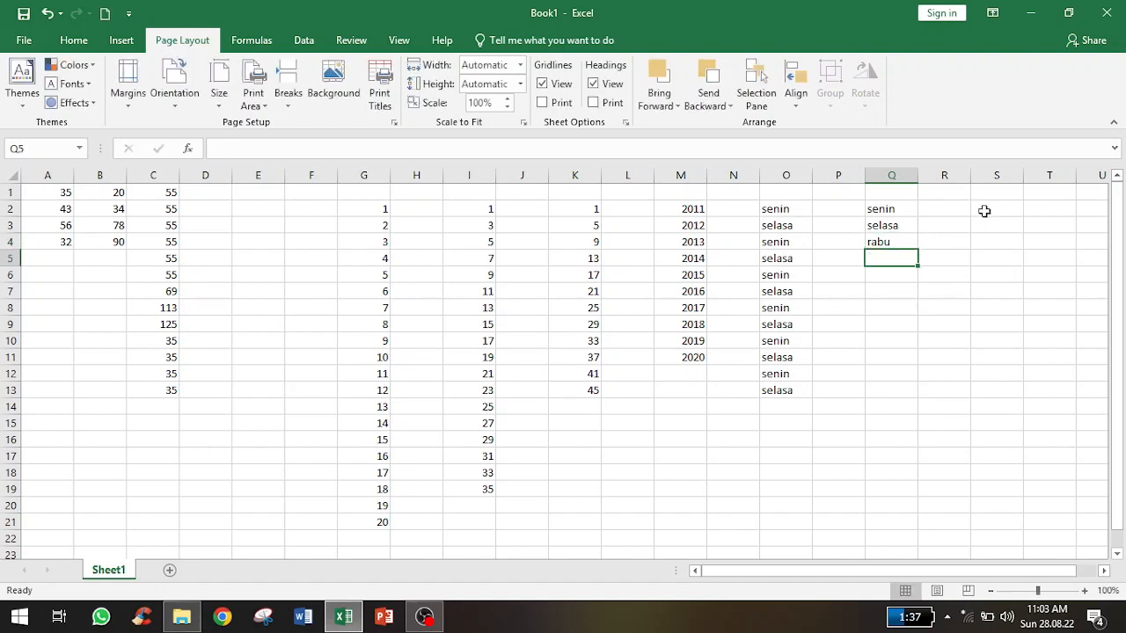
Step: Fill the three day names from Q2:Q4 down to Q12
left_click(900, 218)
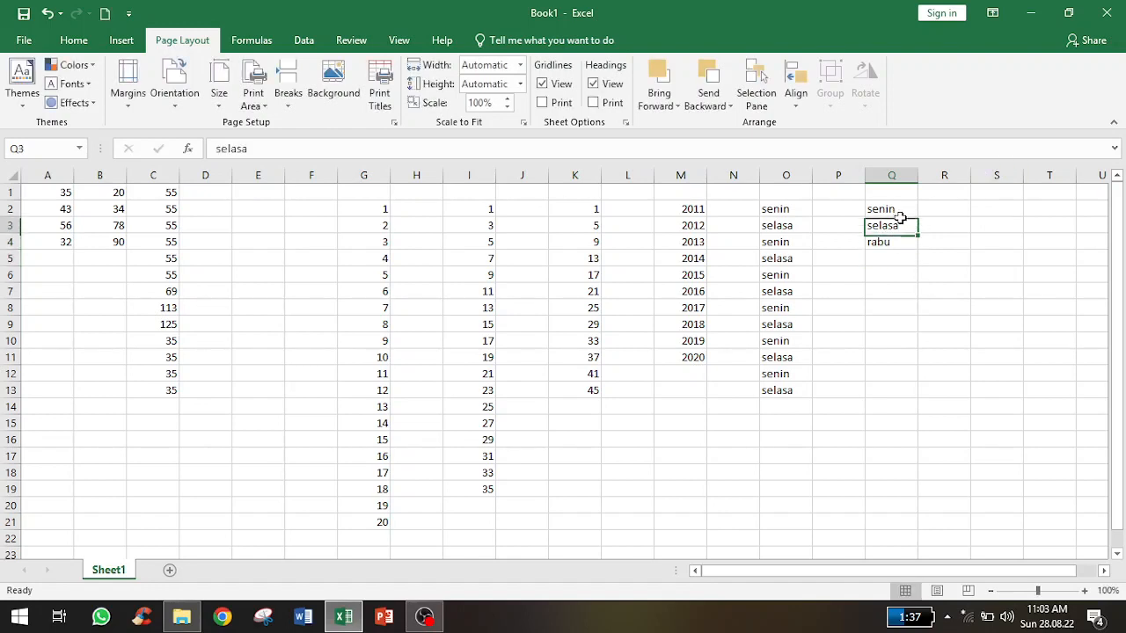
left_click_drag(900, 209, 917, 383)
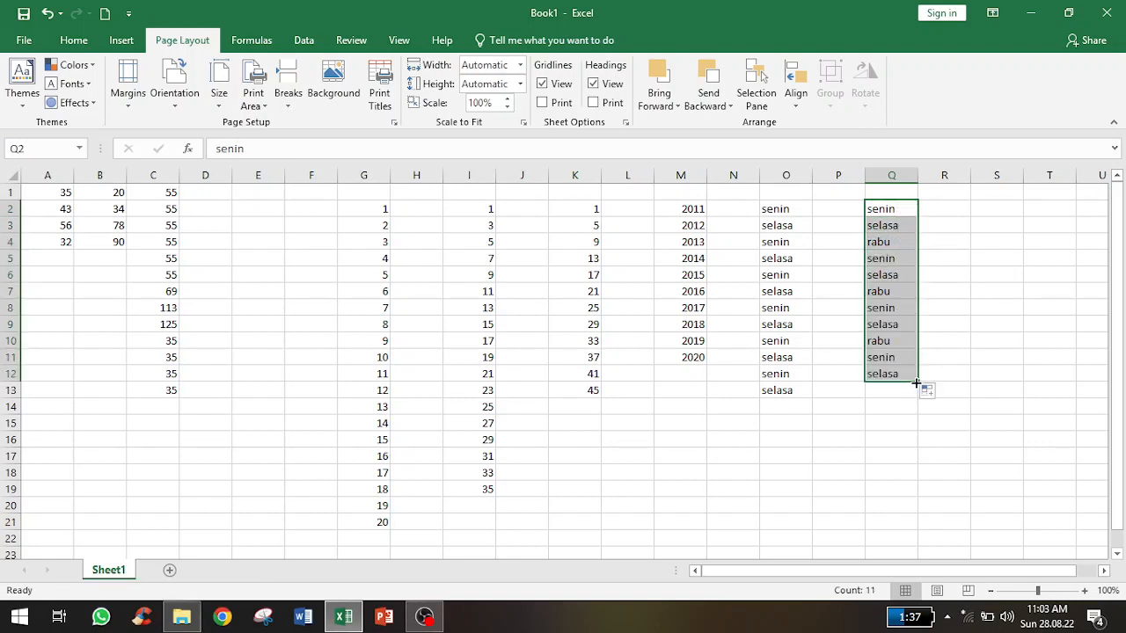
Step: Enter the month names januari in cell R2 and februari in cell R3
left_click(947, 208)
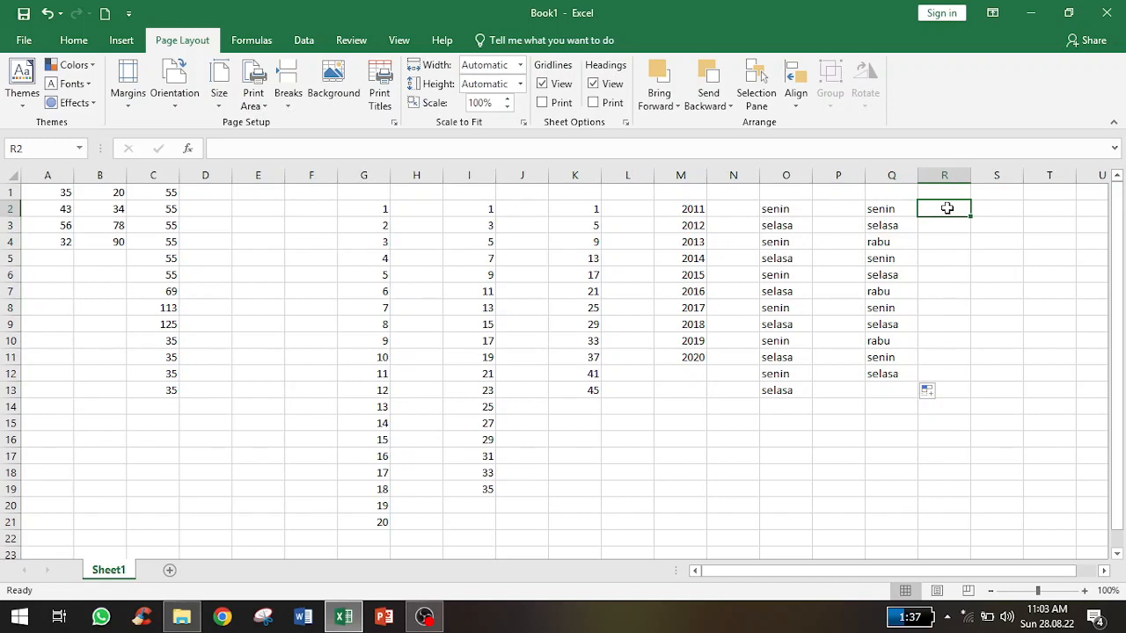
type("janu")
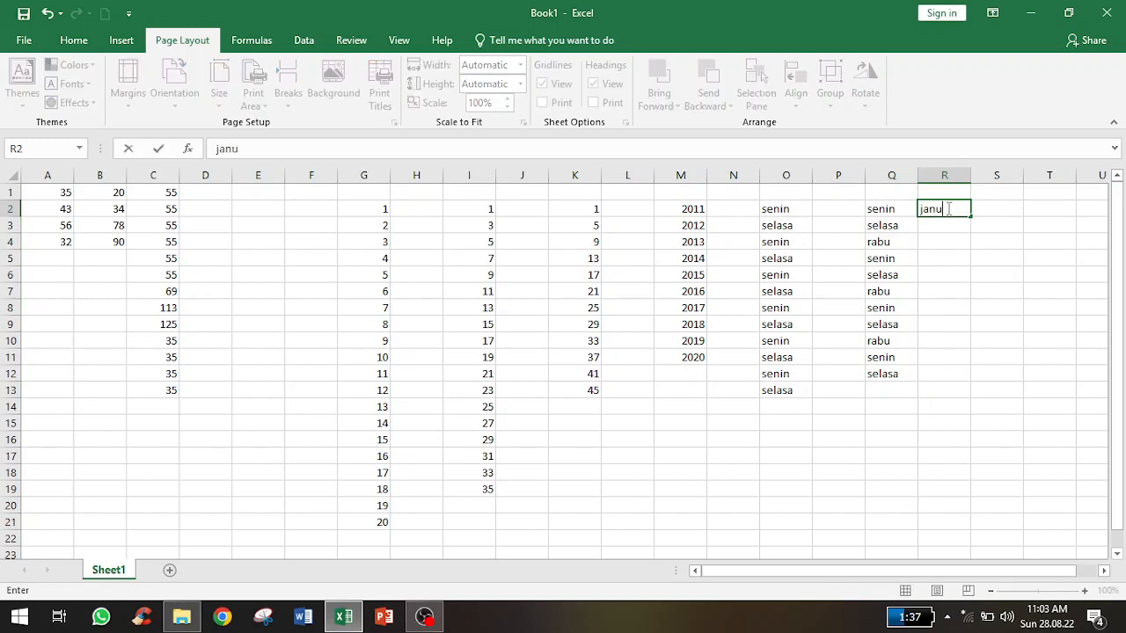
type("ari")
key("Return")
type("fe")
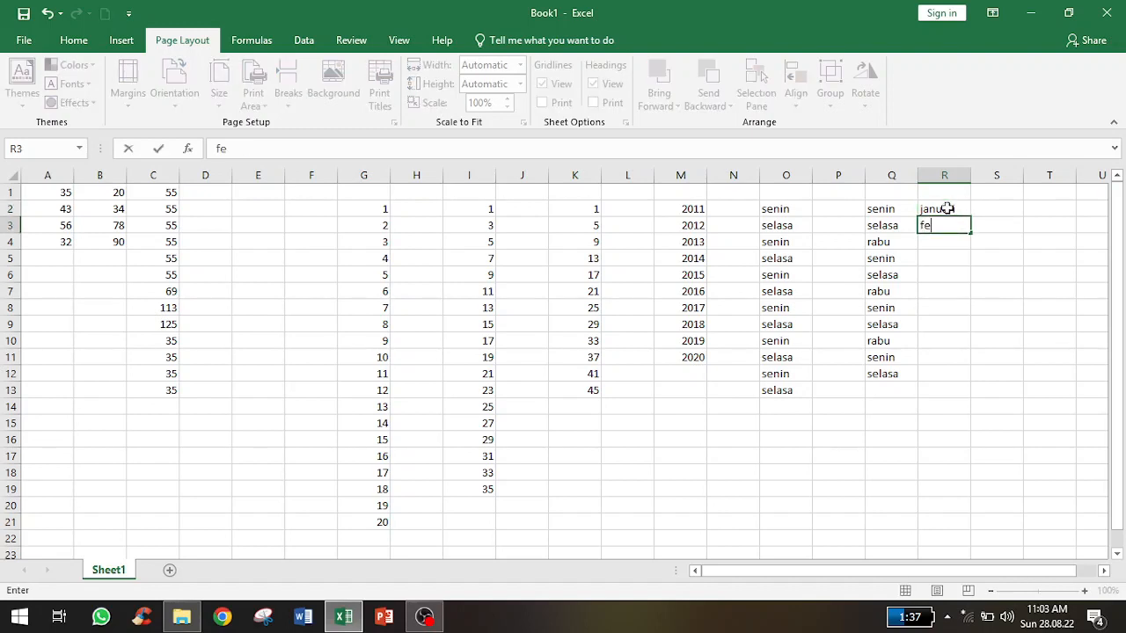
type("bruari")
key("Return")
left_click(947, 208)
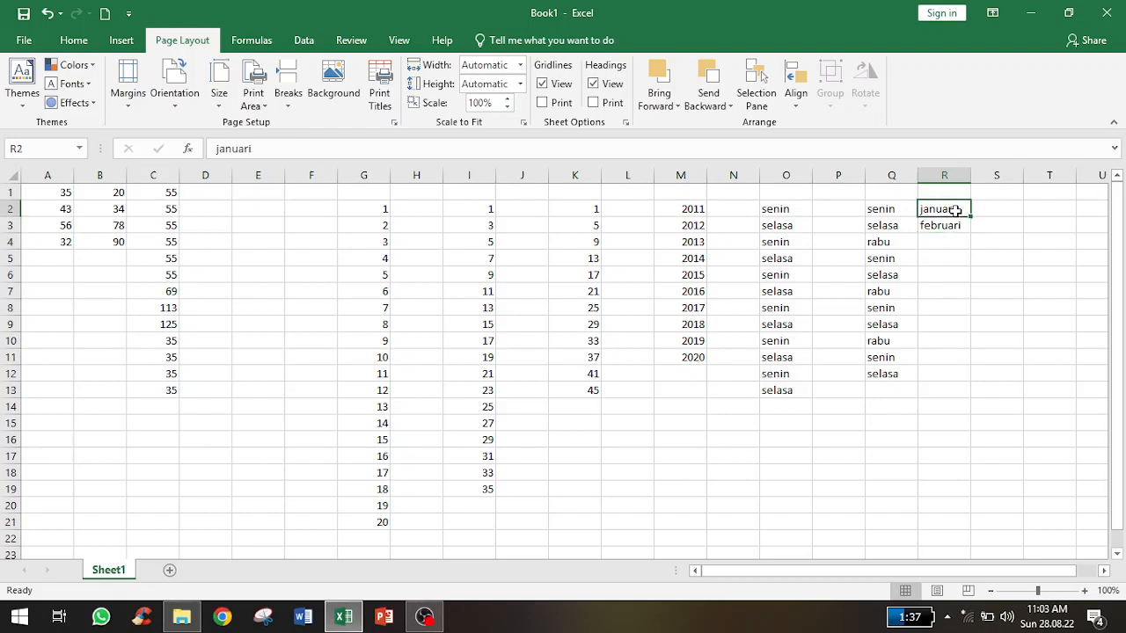
Step: Try to extend the month names januari and februari down to R4, and clear the cells R2:R4
left_click_drag(962, 214, 972, 249)
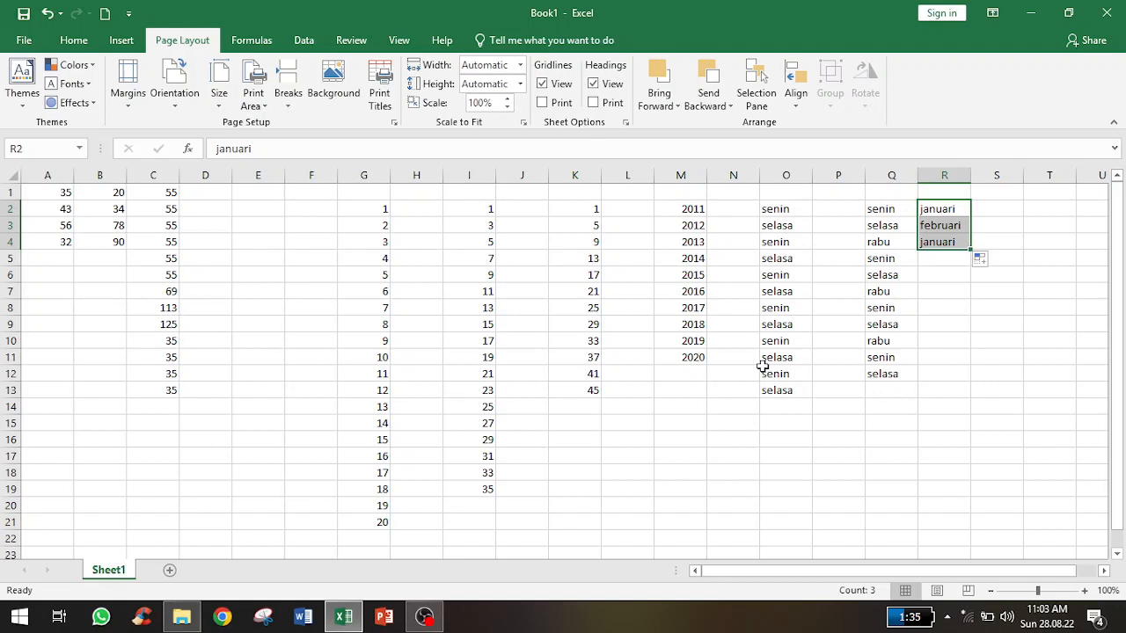
left_click(951, 286)
left_click(946, 208)
left_click_drag(946, 208, 945, 241)
key("Delete")
Step: Enter the abbreviated month names jan in cell R2 and feb in cell R3
left_click(949, 207)
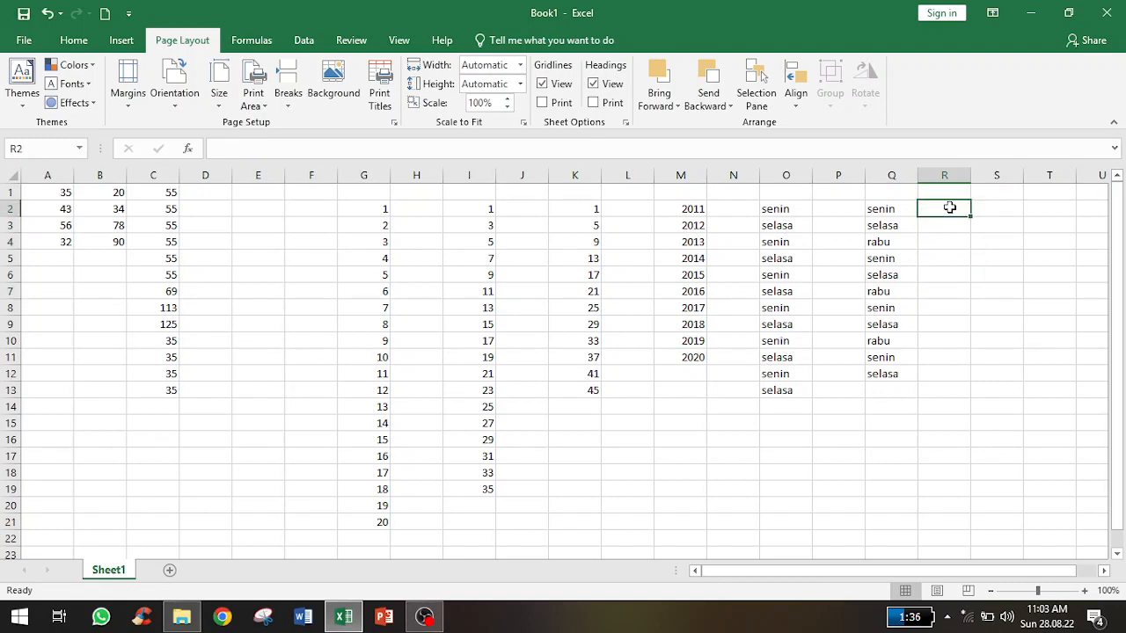
type("jan")
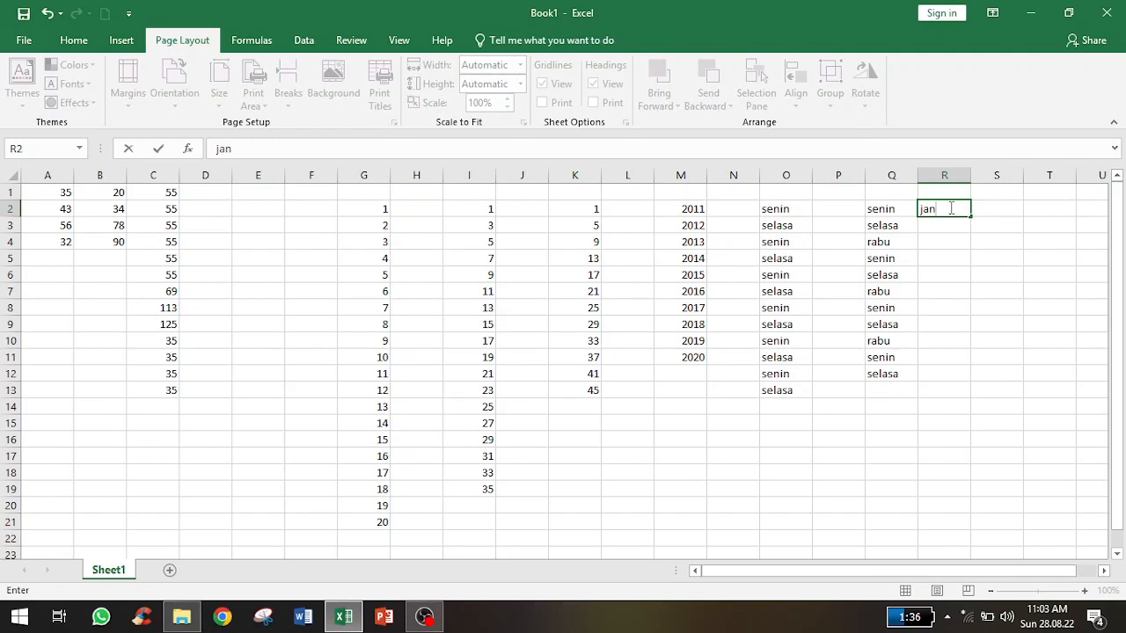
key("Return")
type("feb")
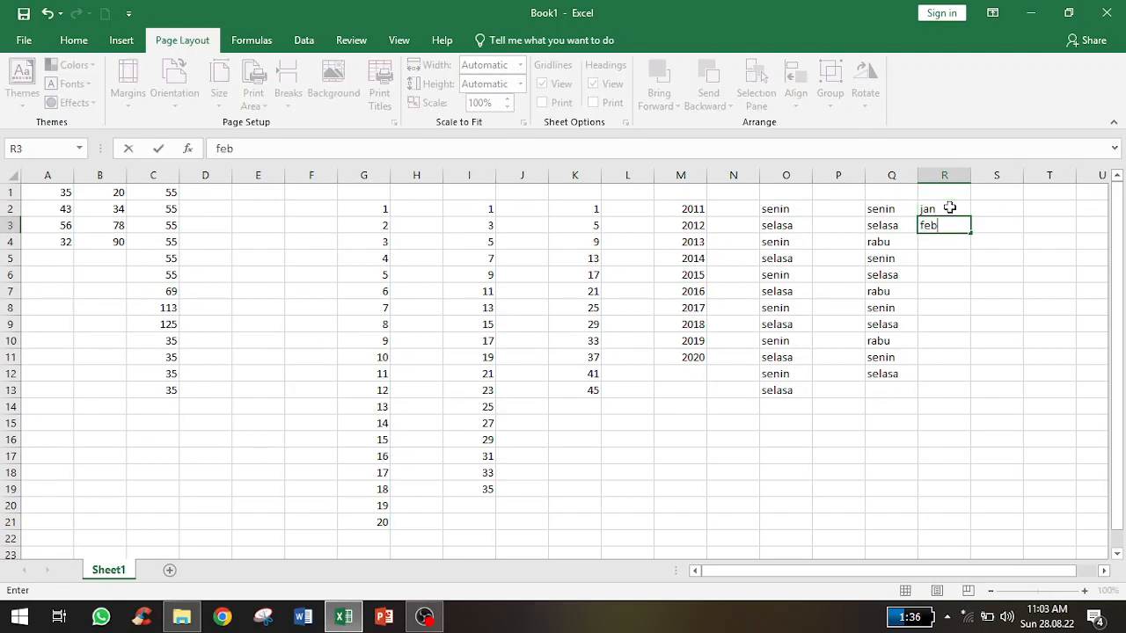
key("Return")
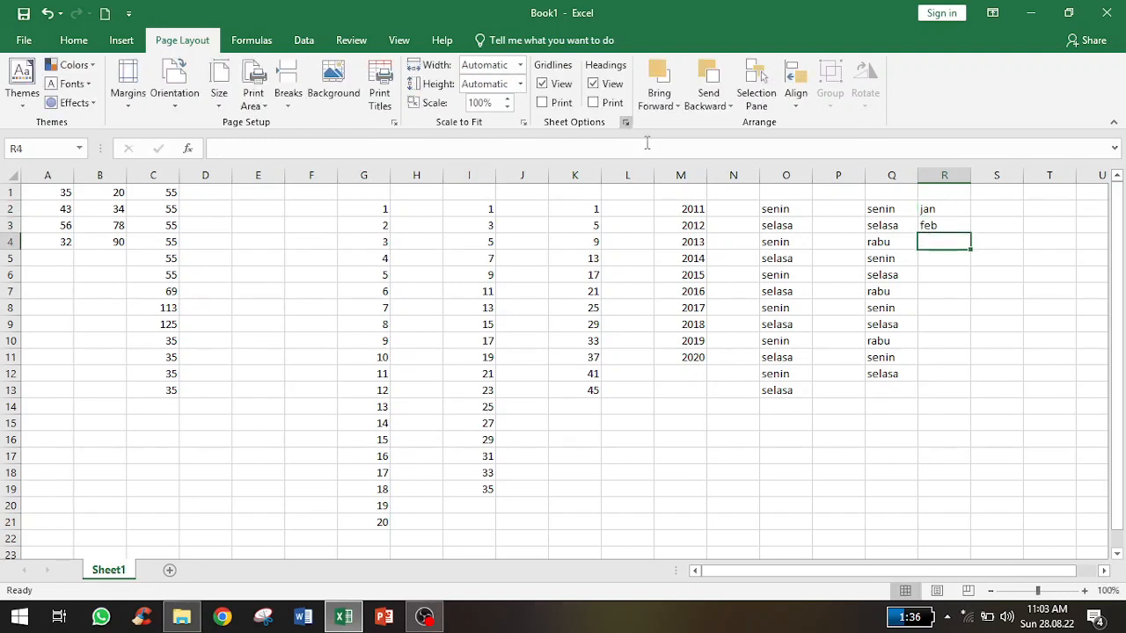
Step: Fill the jan and feb pair in R2:R3 down to R13 to complete the months through dec
left_click(957, 215)
left_click(962, 221)
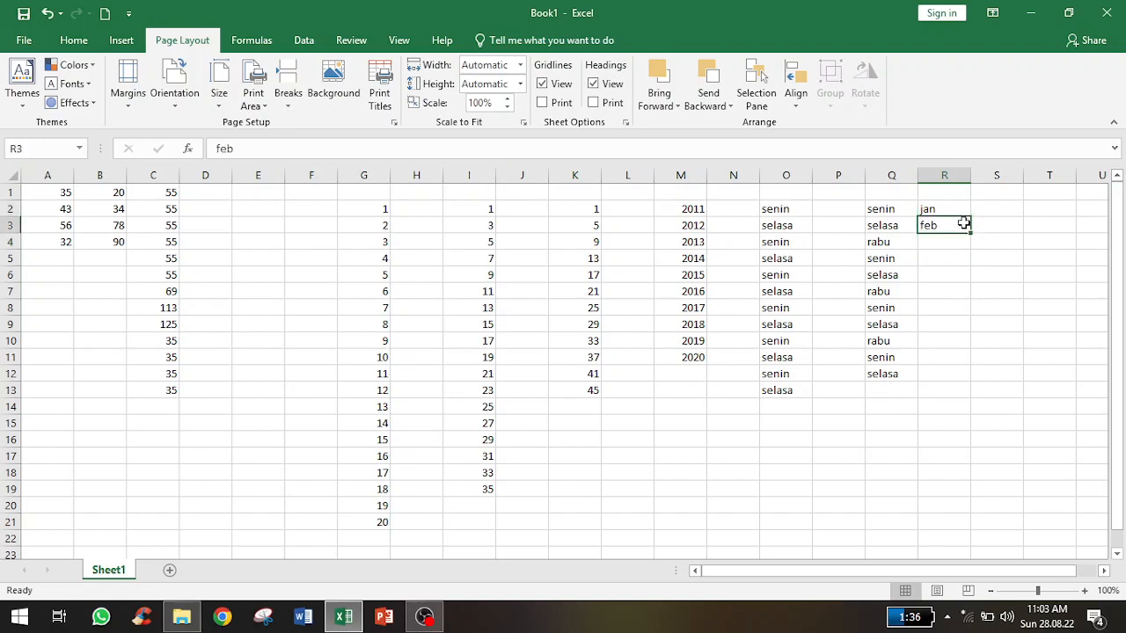
left_click_drag(956, 209, 977, 299)
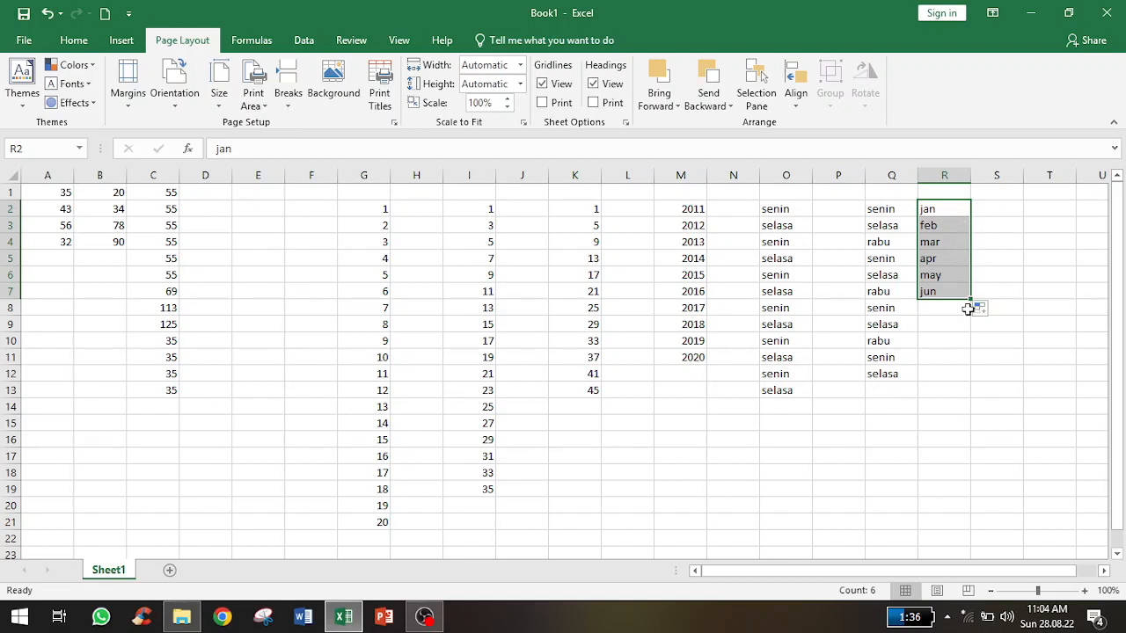
left_click_drag(970, 303, 980, 405)
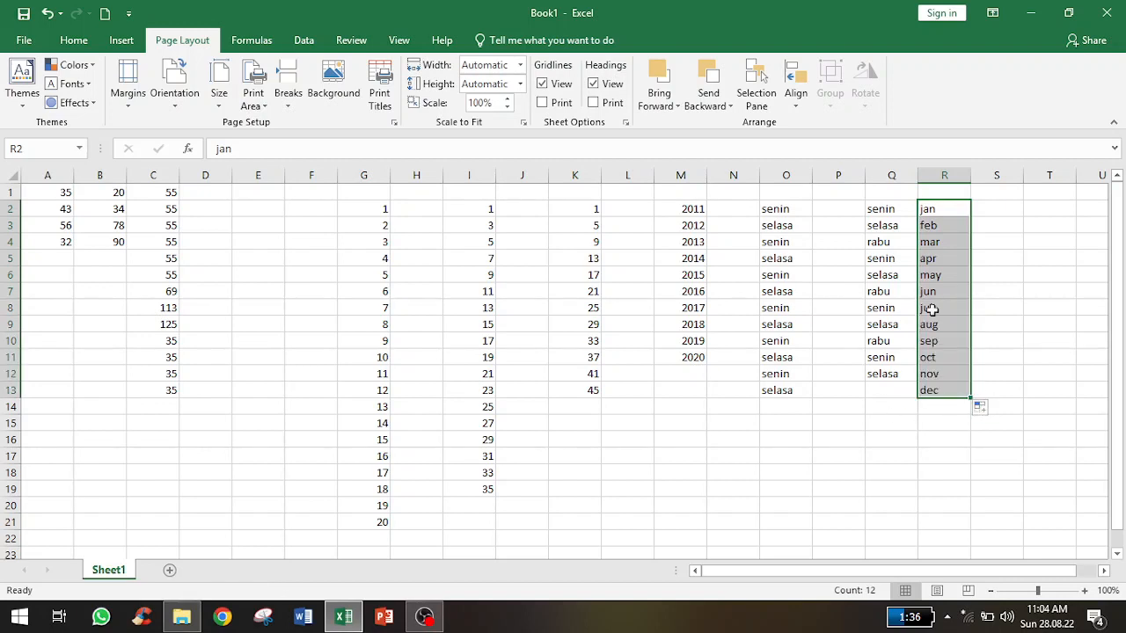
Step: Enter the English day name Monday in cell S2 and fill the weekday series down to S8
double_click(995, 208)
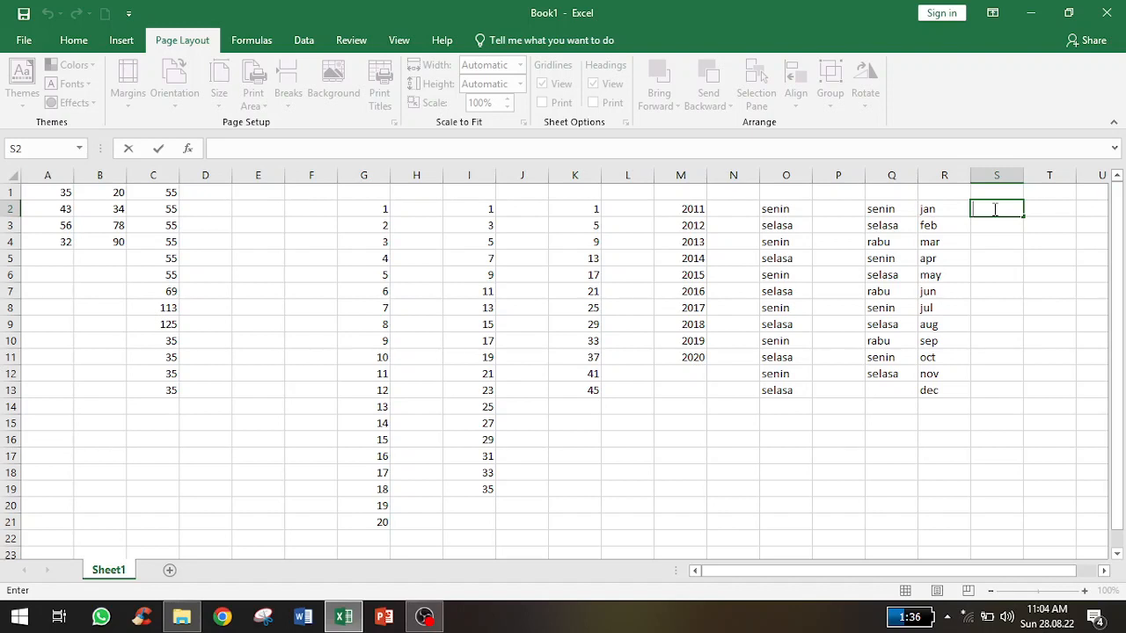
type("monday")
key("Return")
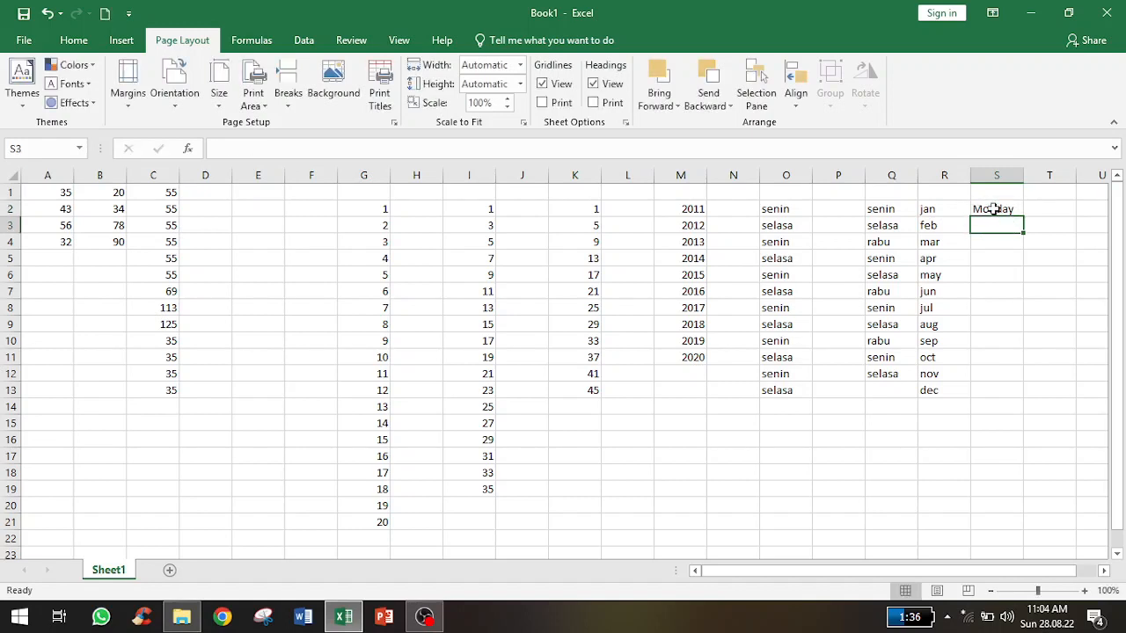
left_click(1003, 209)
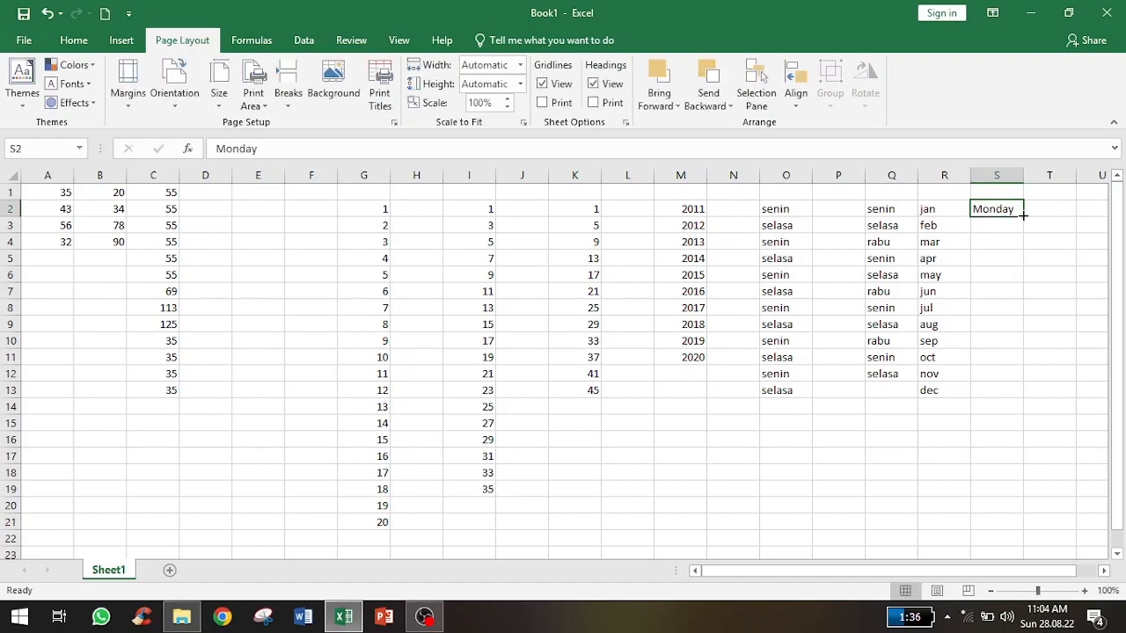
left_click(1023, 216)
left_click(1021, 223)
left_click(1016, 205)
left_click_drag(1023, 219, 1024, 314)
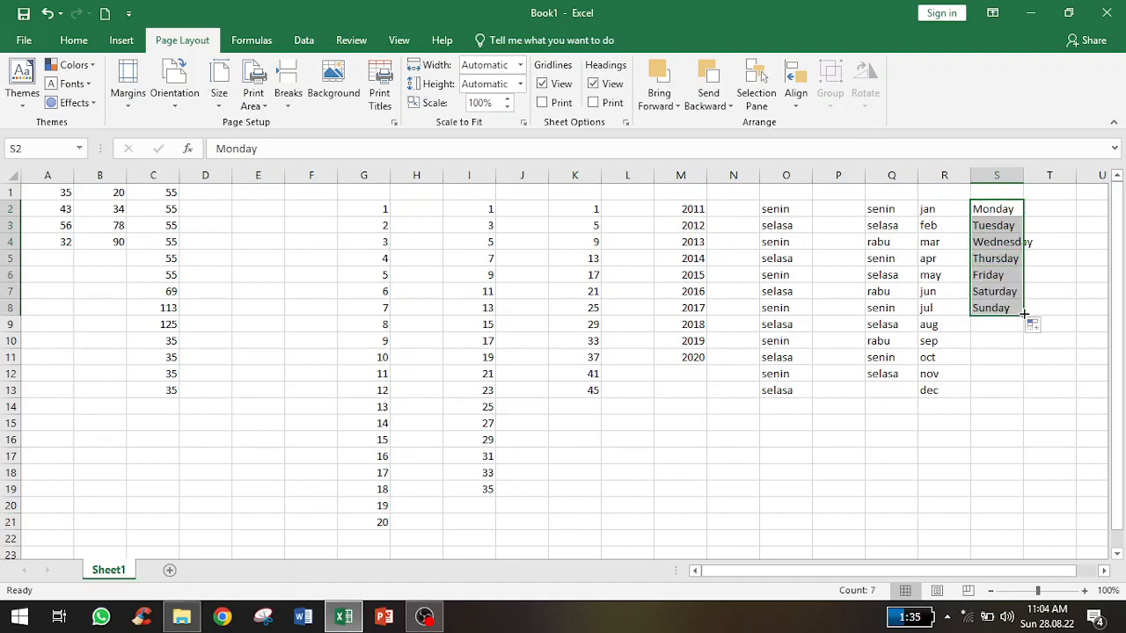
left_click(1044, 322)
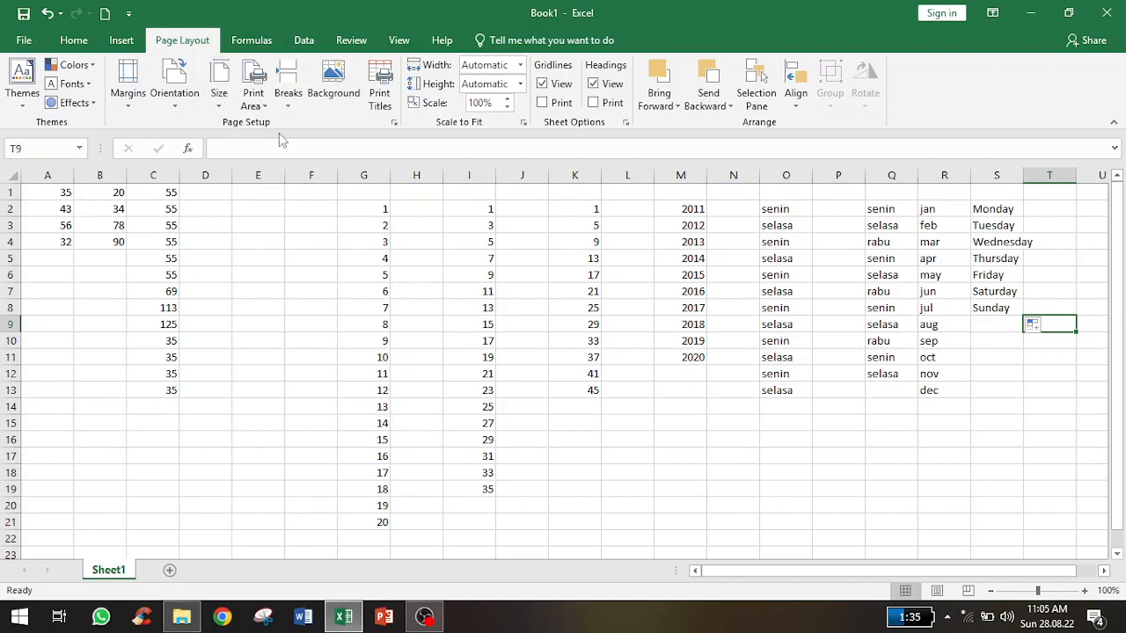
left_click(75, 42)
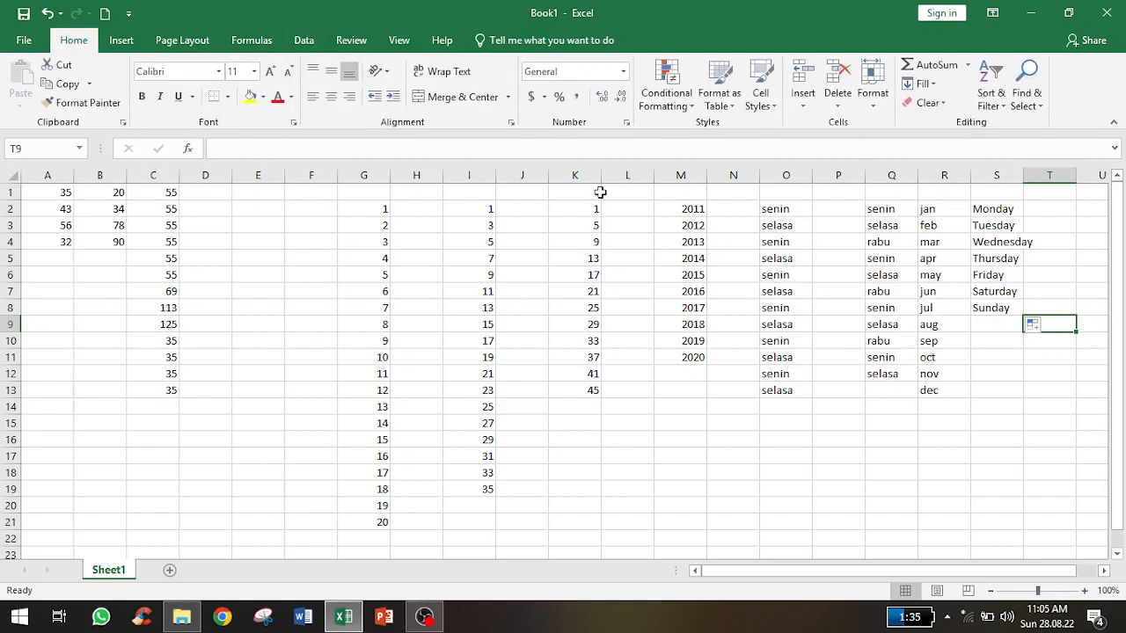
left_click(695, 113)
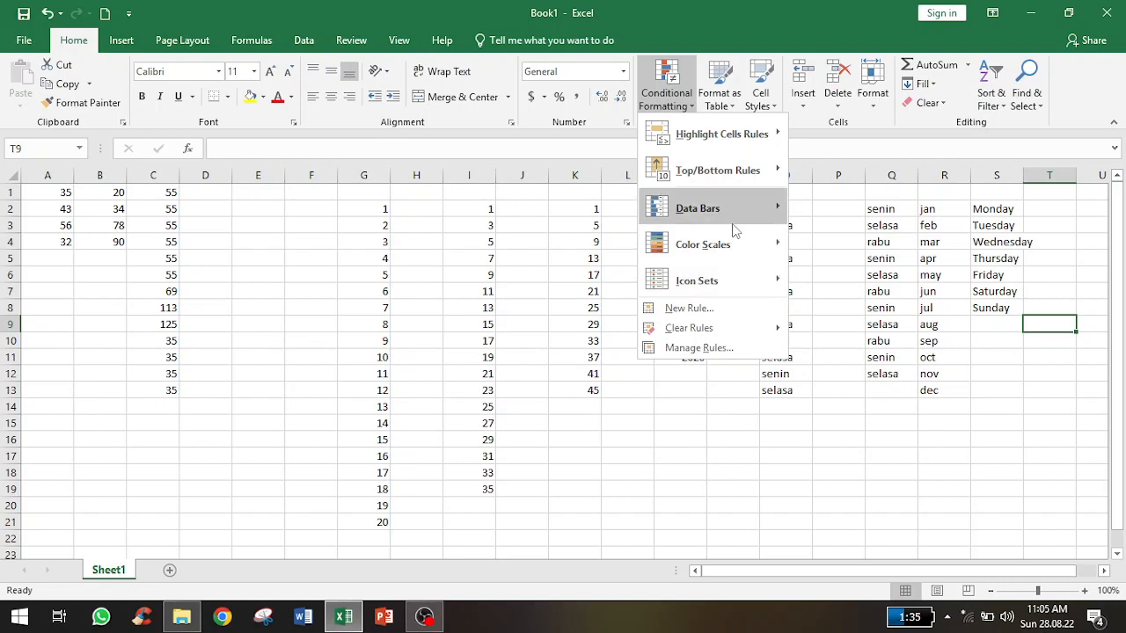
mouse_move(735, 244)
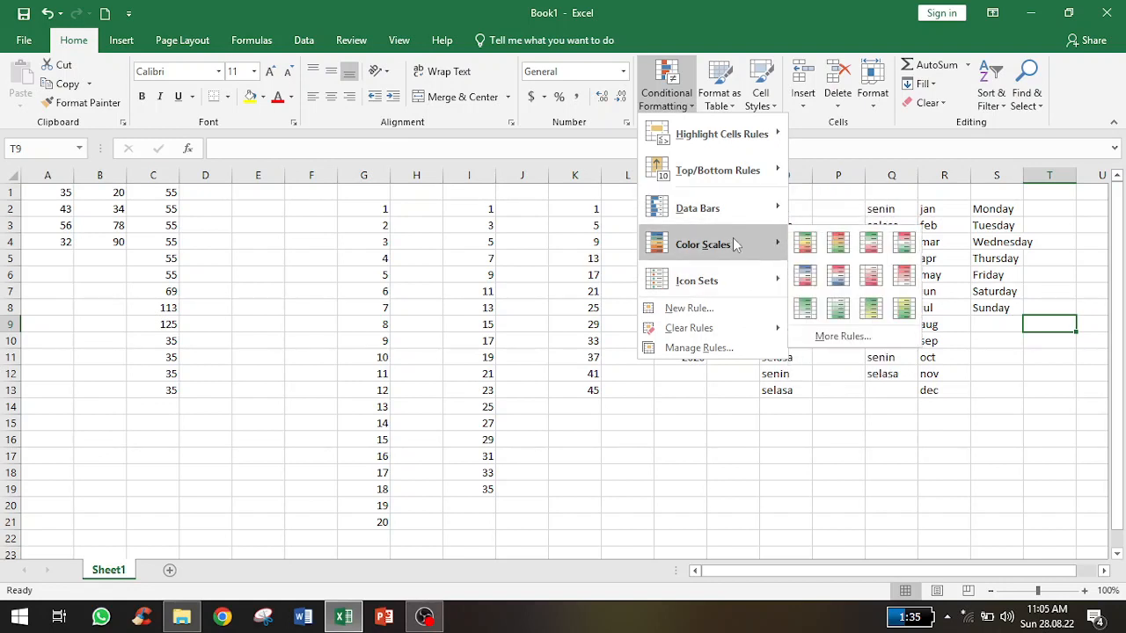
left_click(624, 72)
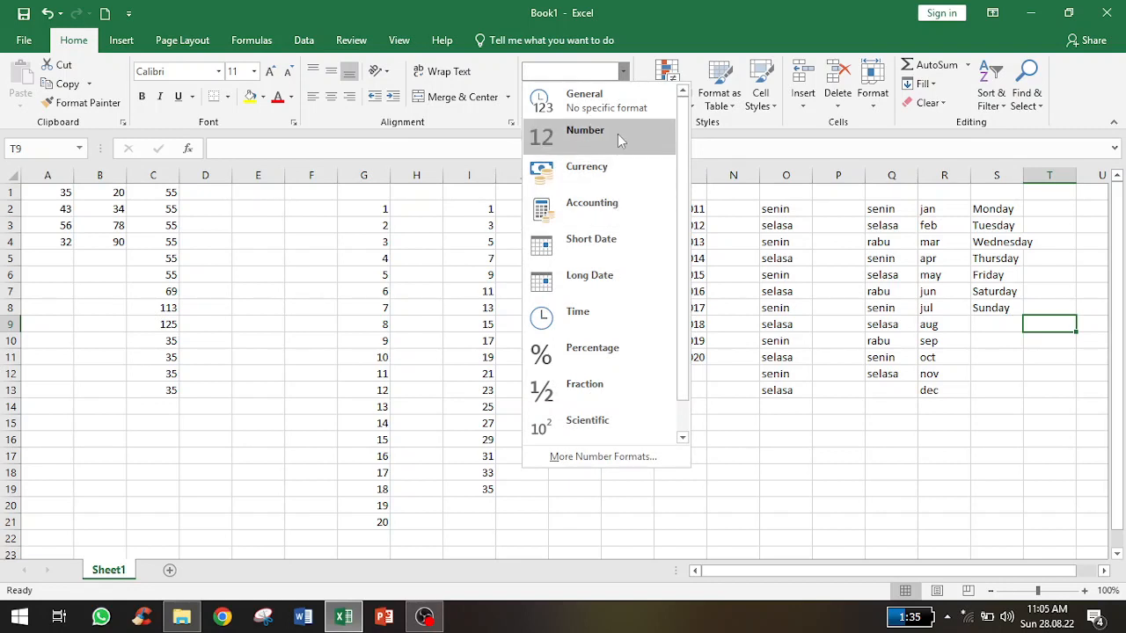
left_click(614, 105)
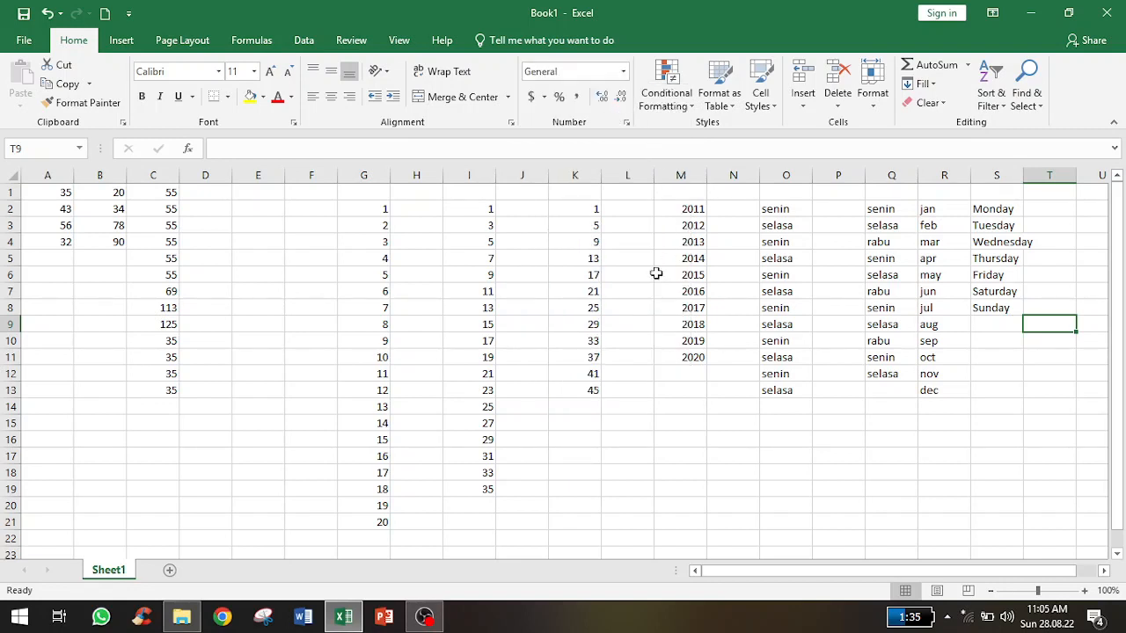
Step: Set the number format of the empty cell T9 to Text and switch it back to General
left_click(624, 72)
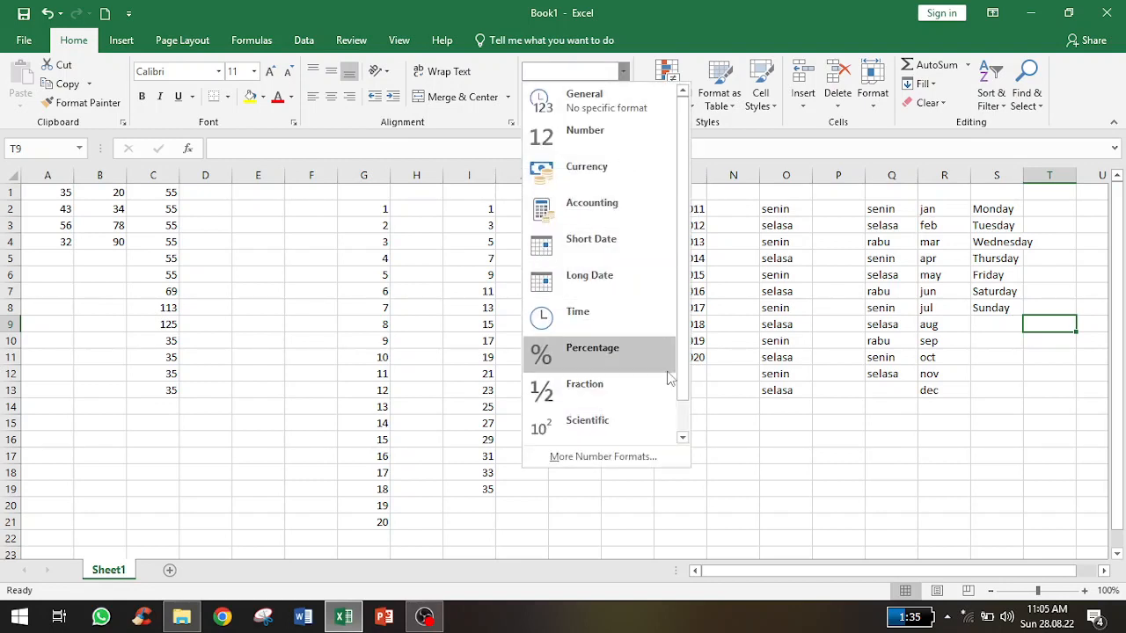
left_click_drag(685, 390, 684, 432)
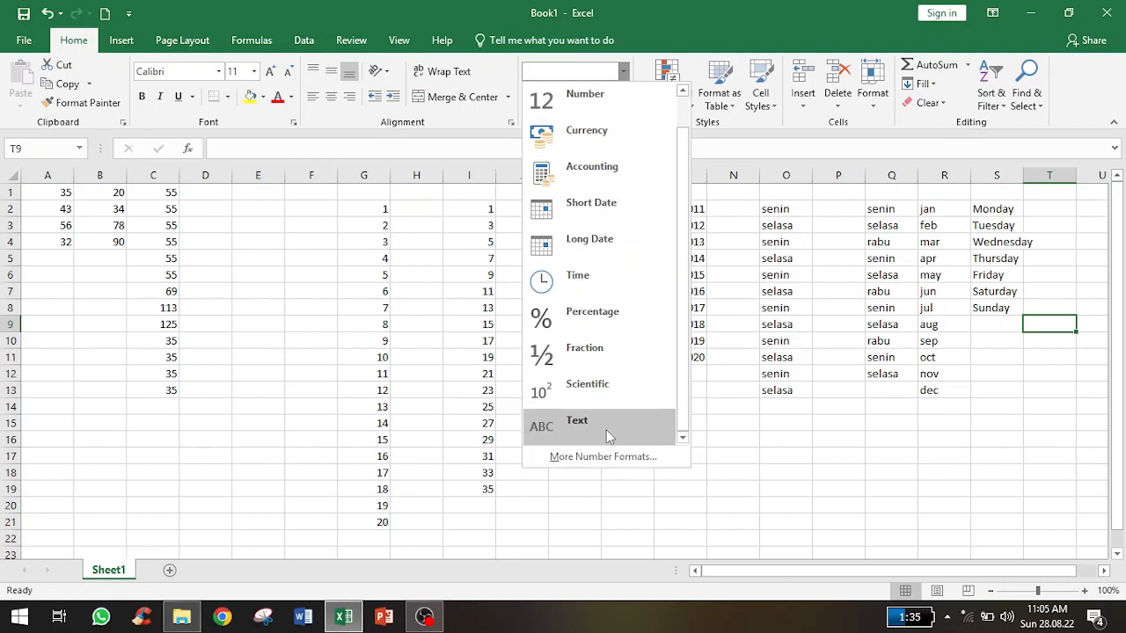
left_click(606, 430)
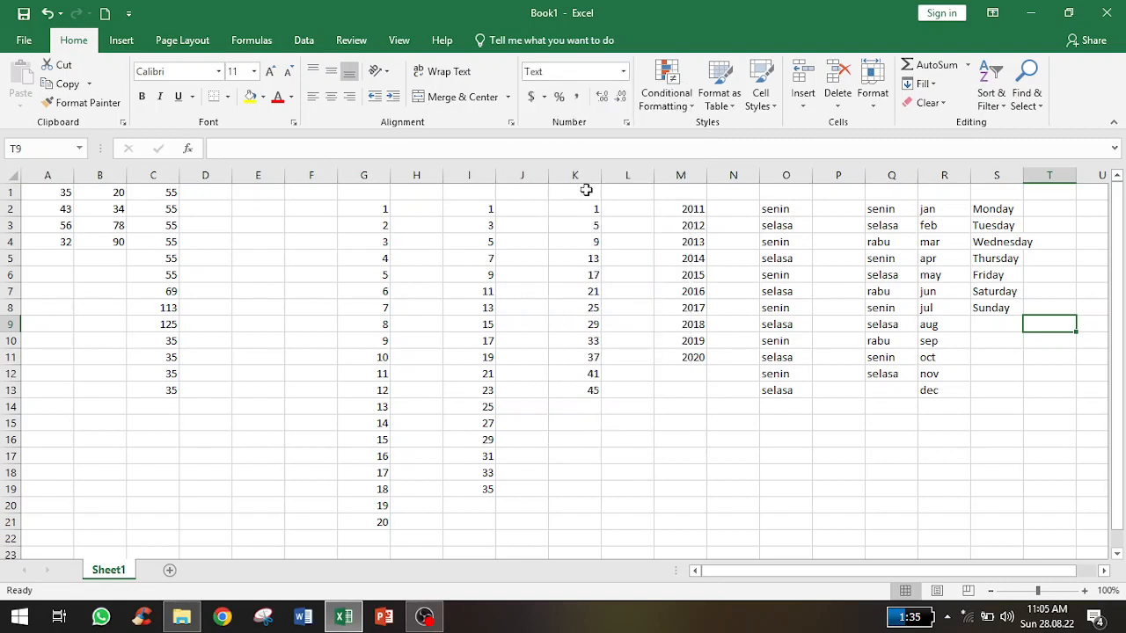
left_click(622, 71)
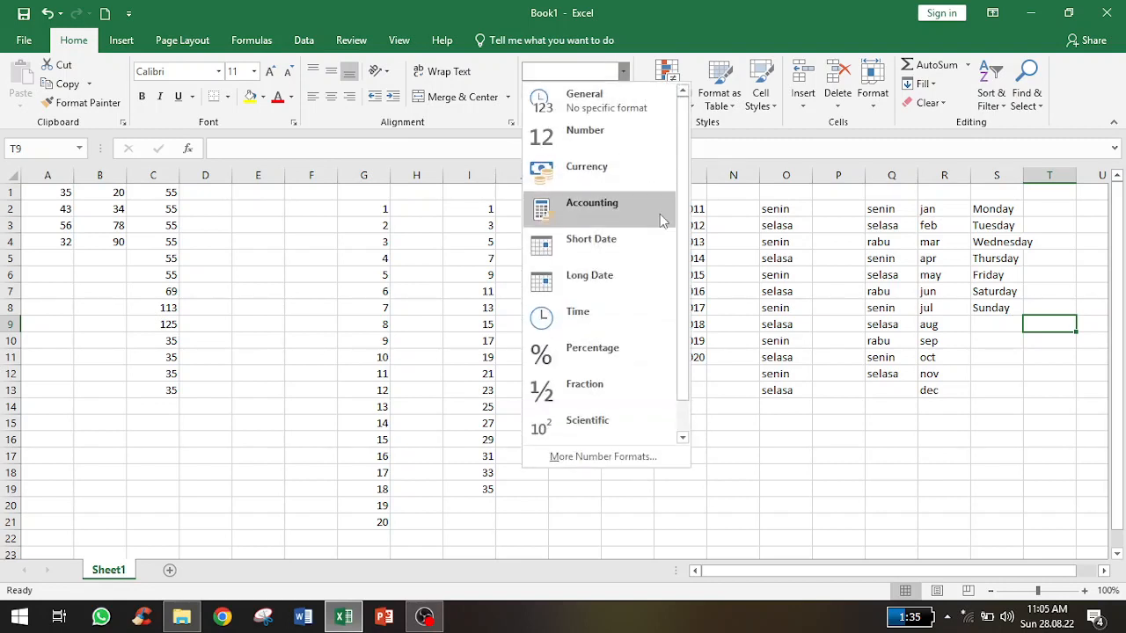
left_click(621, 100)
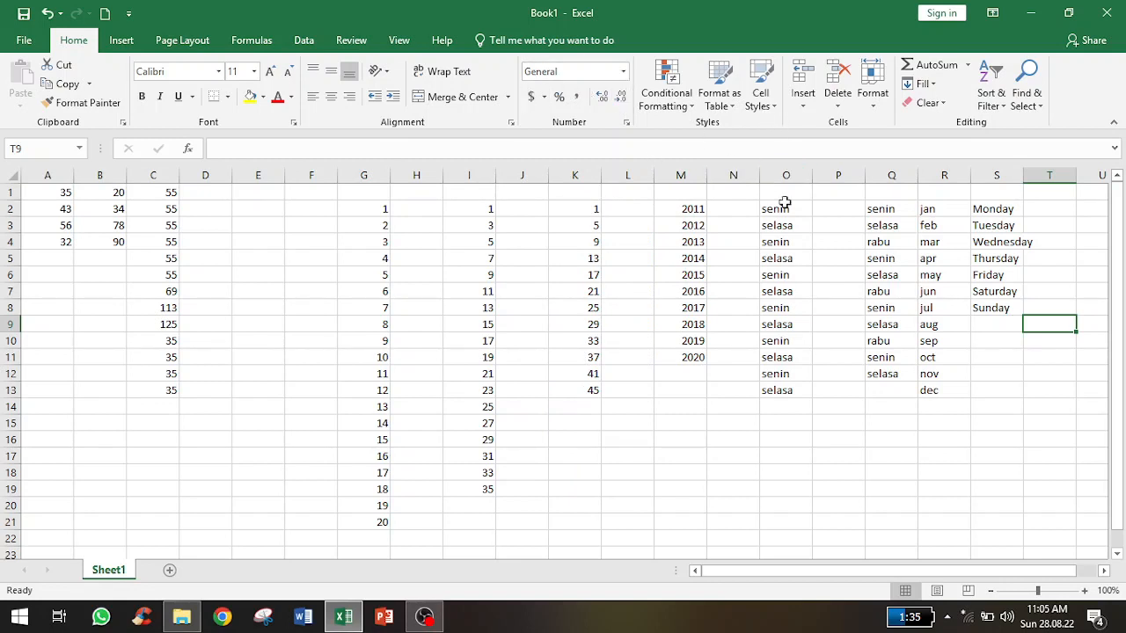
left_click(785, 373)
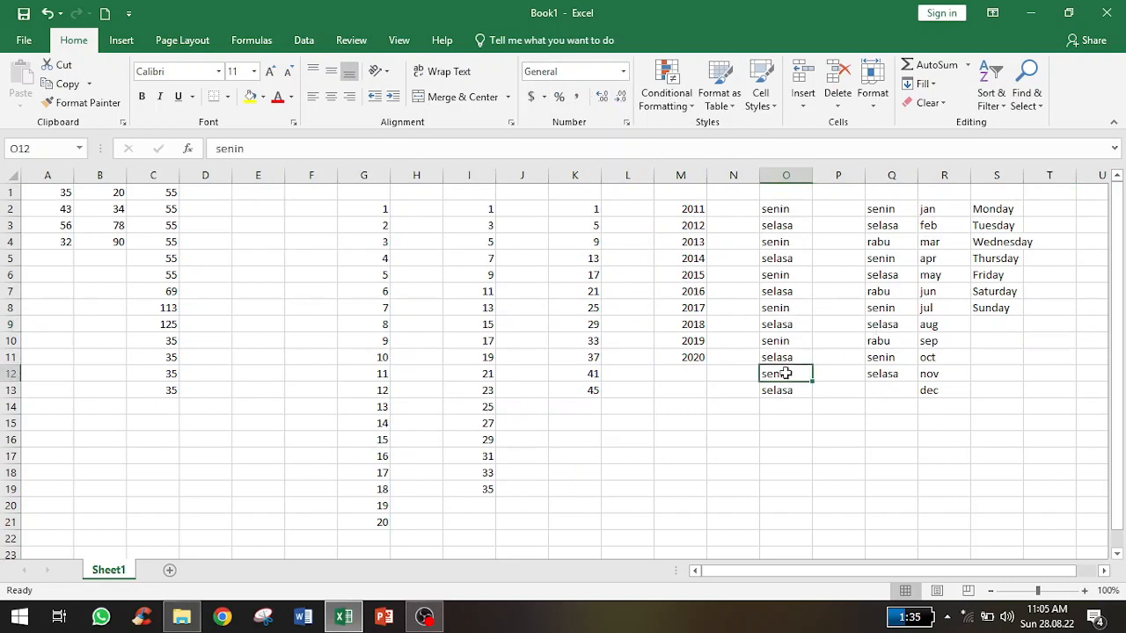